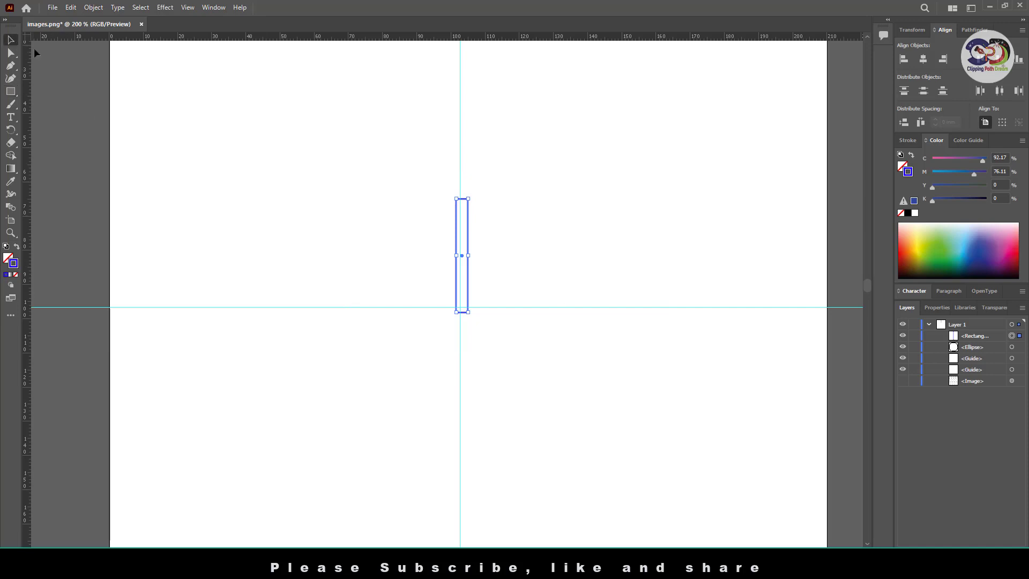
Nudge the tall, narrow rectangle slightly left so it is centred on the vertical guide, and deselect it.
key("Left")
key("Left")
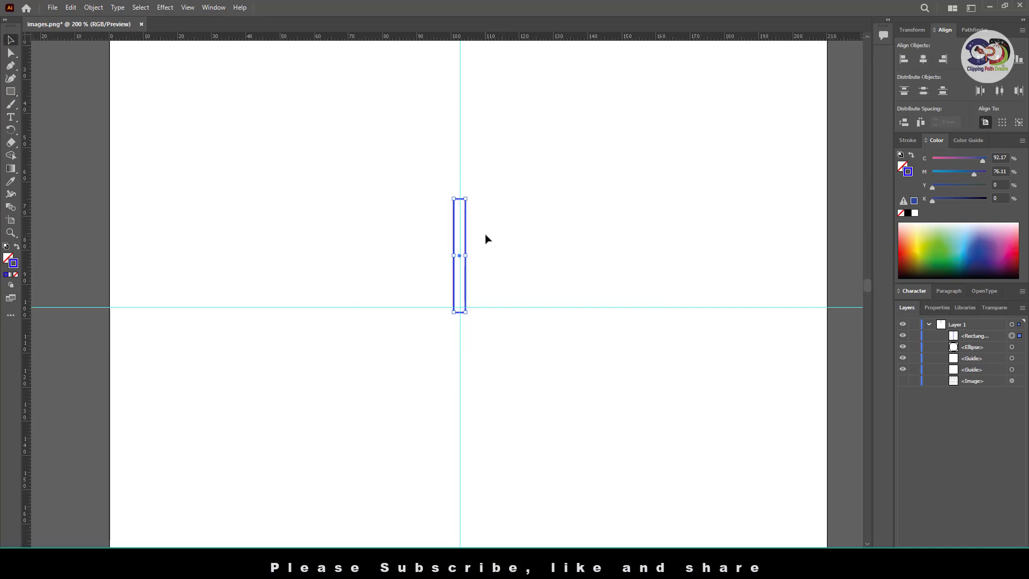
left_click(538, 379)
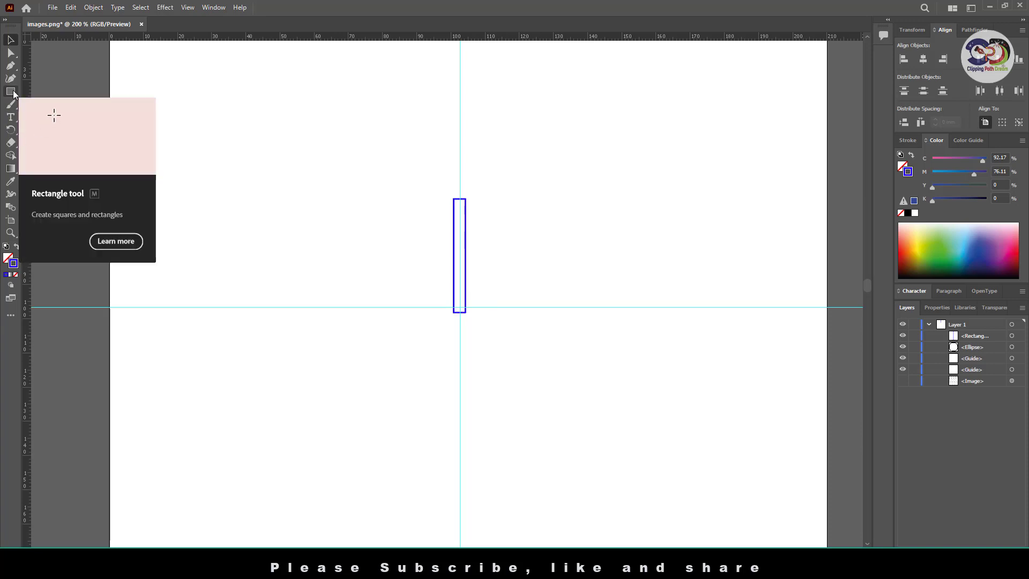
Give the unstroked circle centred on the guides a crimson red stroke and deselect it.
left_click_drag(10, 91, 62, 102)
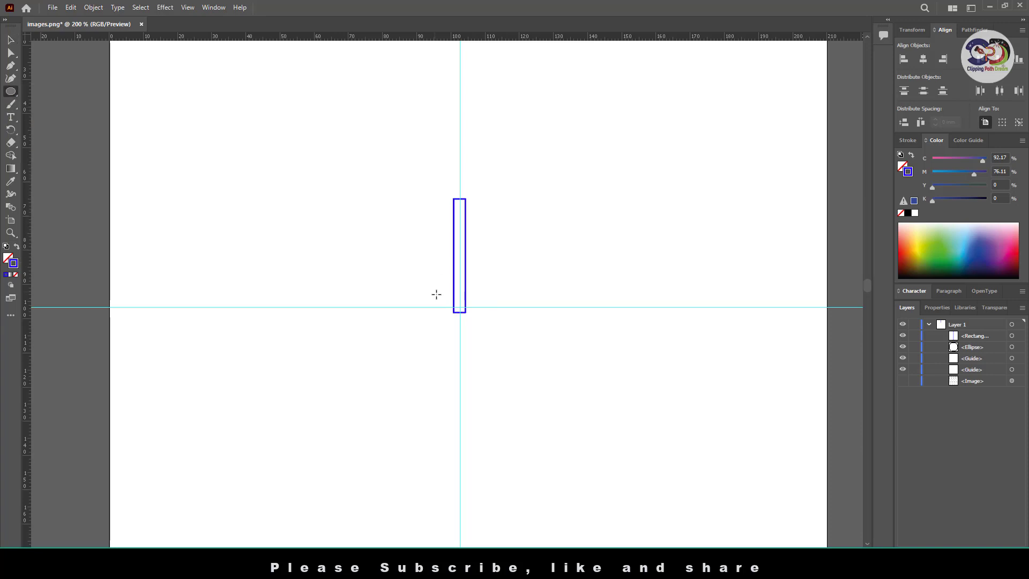
key("v")
left_click(1011, 348)
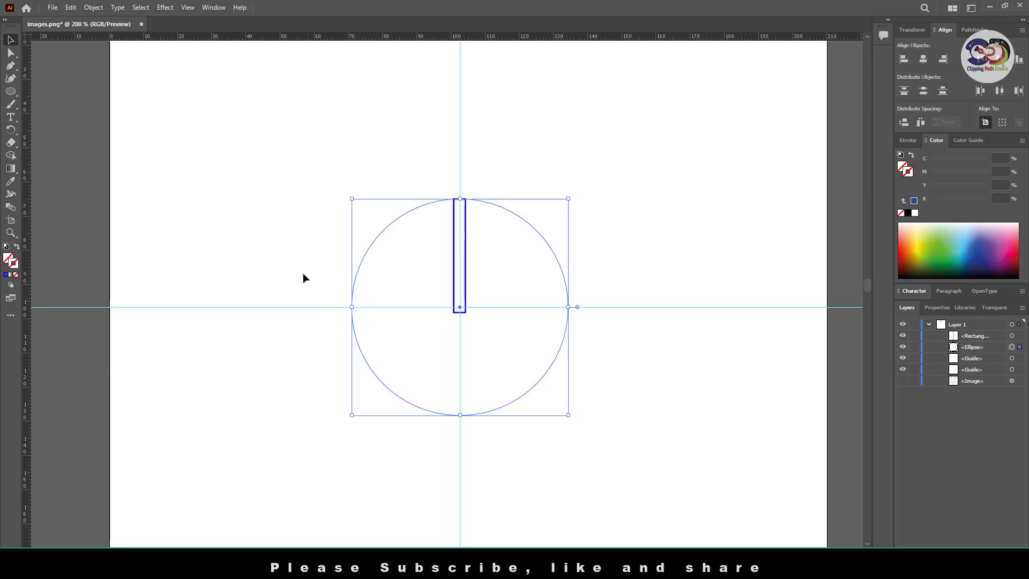
double_click(16, 263)
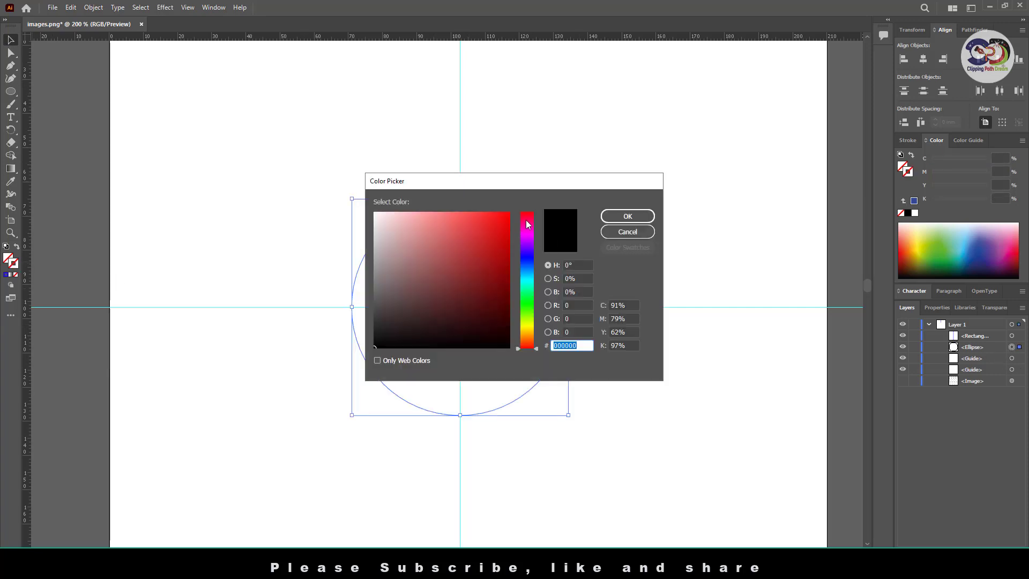
left_click(526, 224)
left_click(501, 219)
left_click(628, 216)
left_click(641, 239)
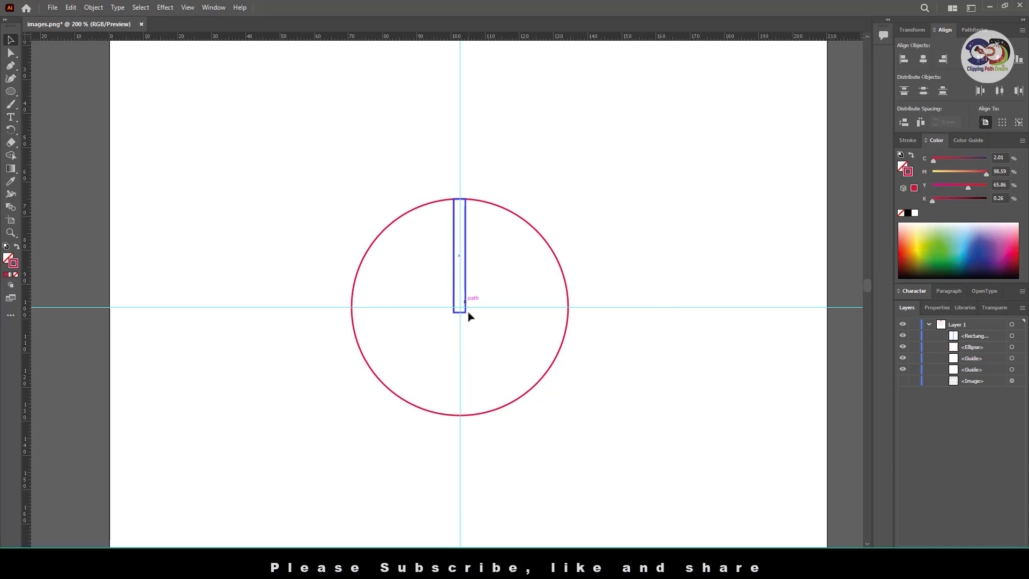
Start a Transform effect on the tall blue rectangle with a 240° rotation, 2 copies and the preview on.
left_click(466, 284)
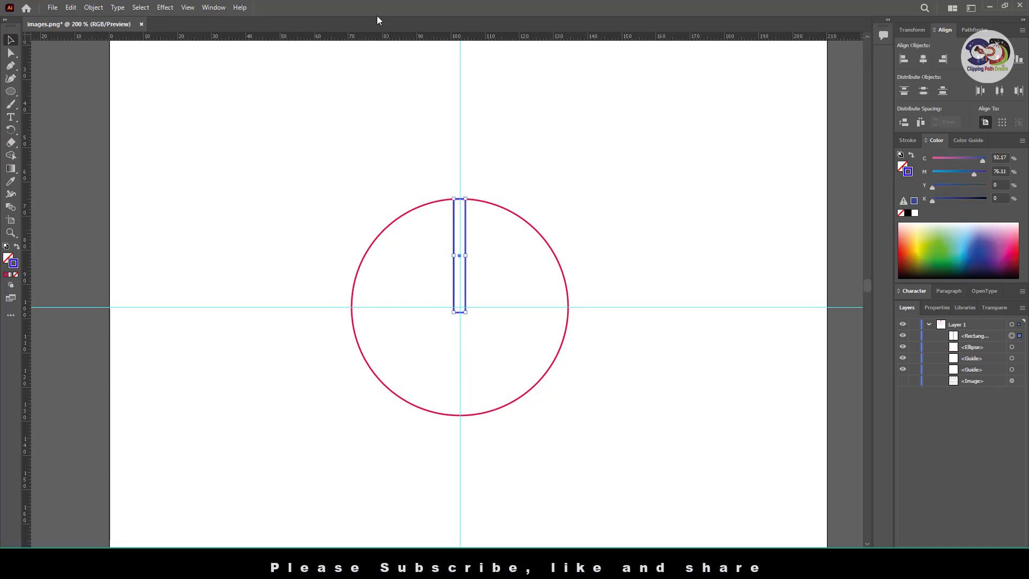
left_click(165, 8)
mouse_move(203, 114)
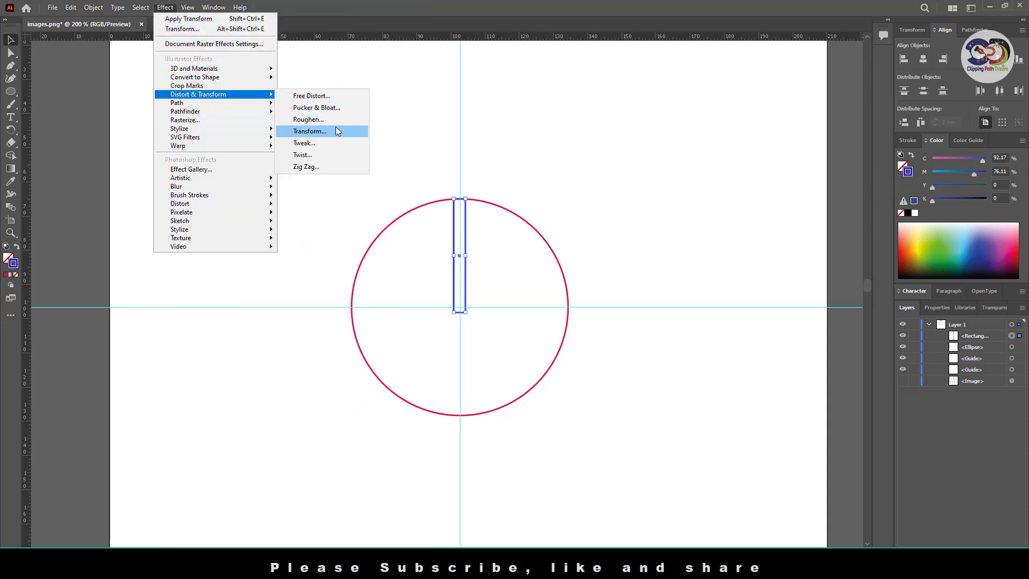
left_click(335, 127)
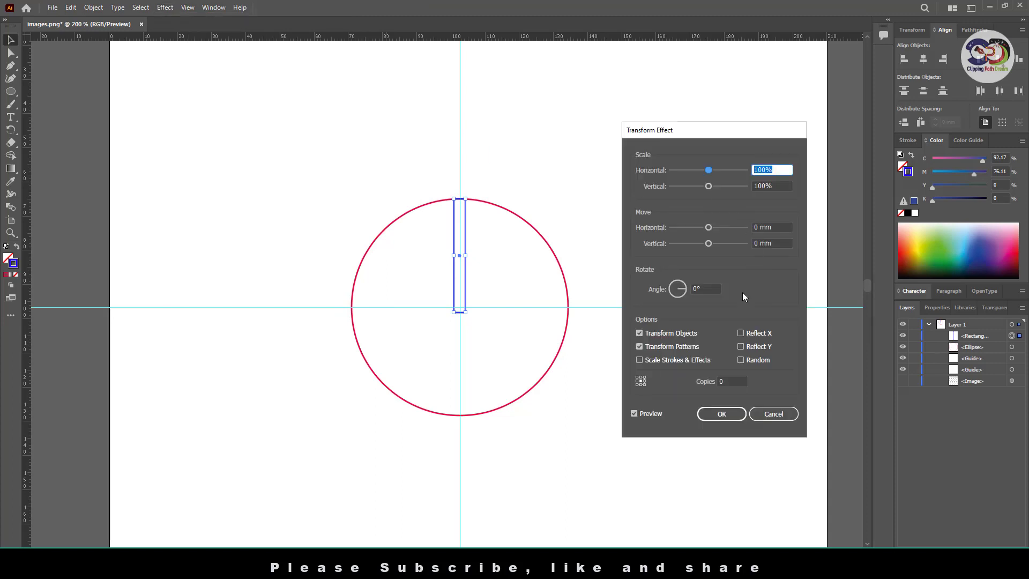
left_click(704, 289)
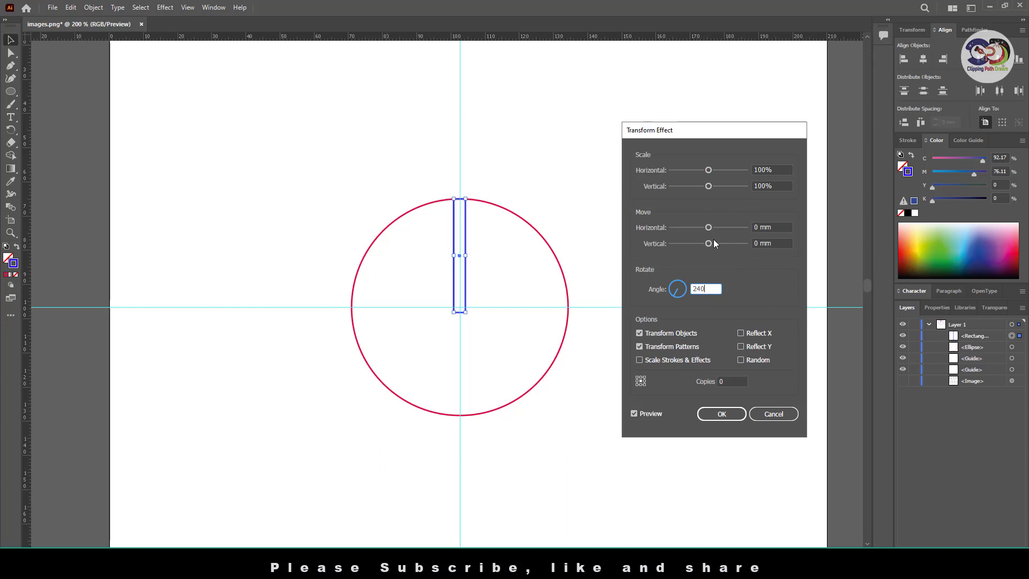
left_click(723, 381)
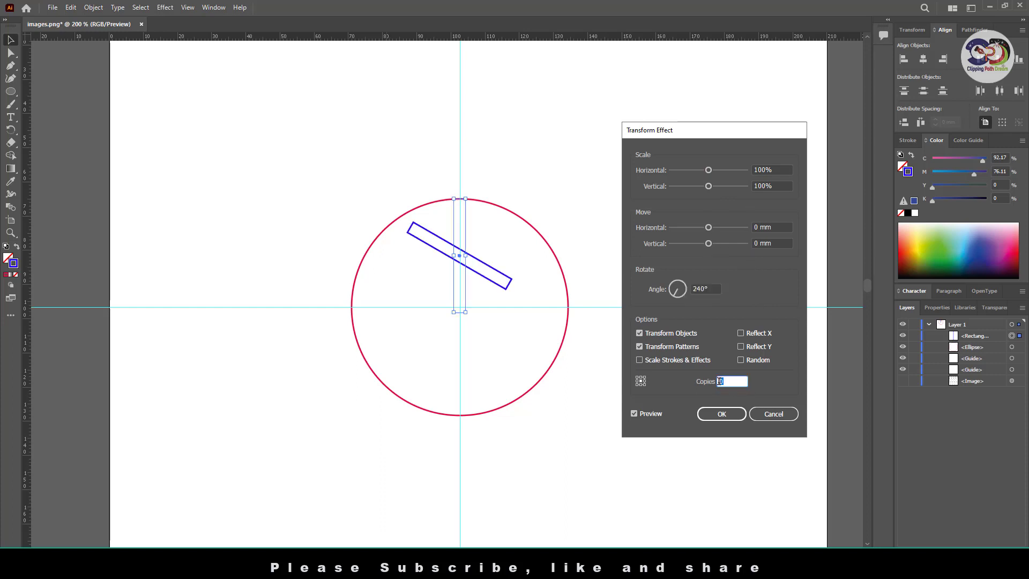
left_click(635, 414)
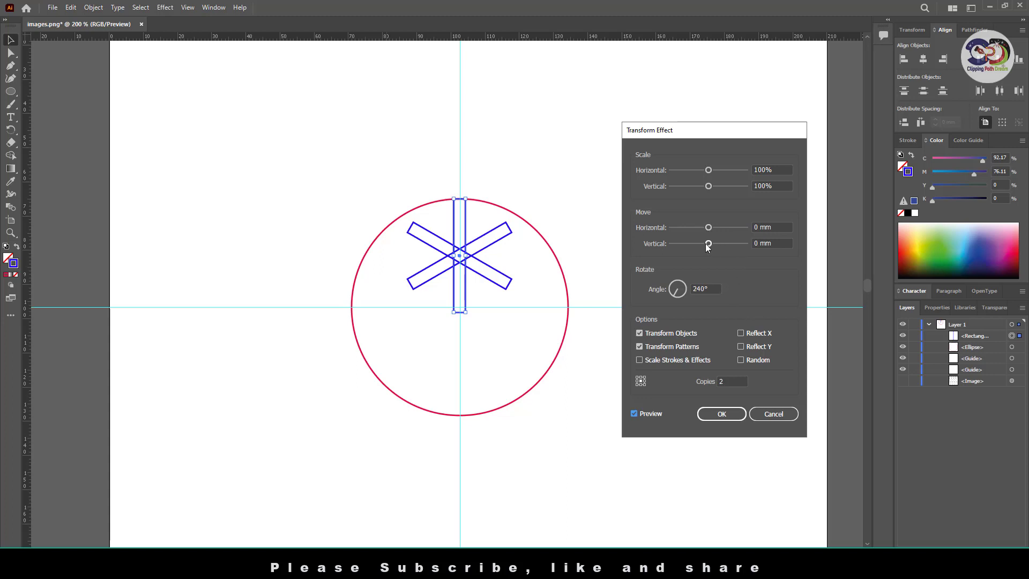
Offset the rotated copies 13 mm horizontally and about 22.58 mm vertically so the three spokes meet at the circle's centre, and apply the effect.
mouse_move(707, 243)
left_mouse_down()
mouse_move(729, 247)
mouse_move(709, 228)
mouse_move(722, 231)
left_mouse_up()
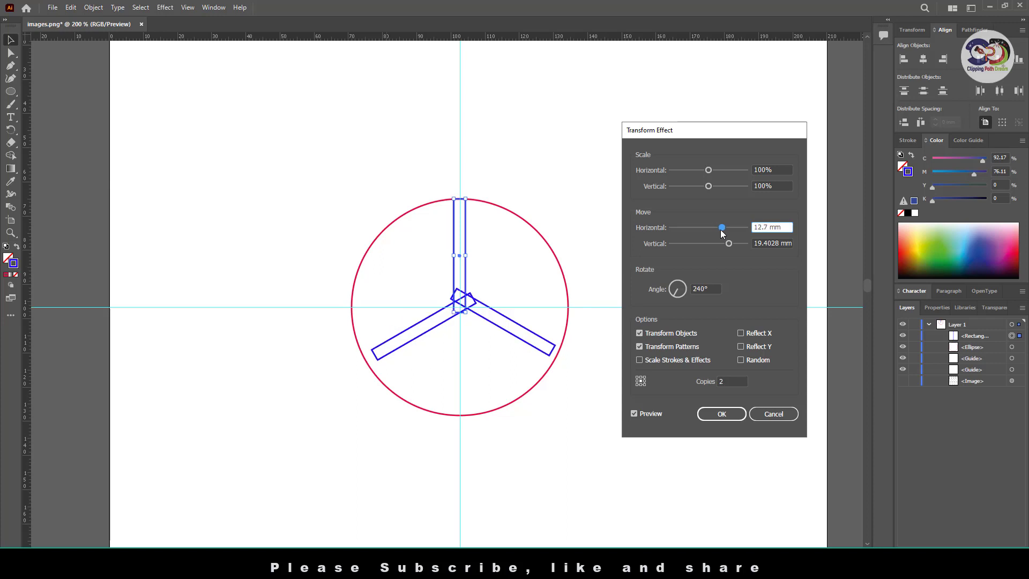
left_click_drag(729, 244, 723, 228)
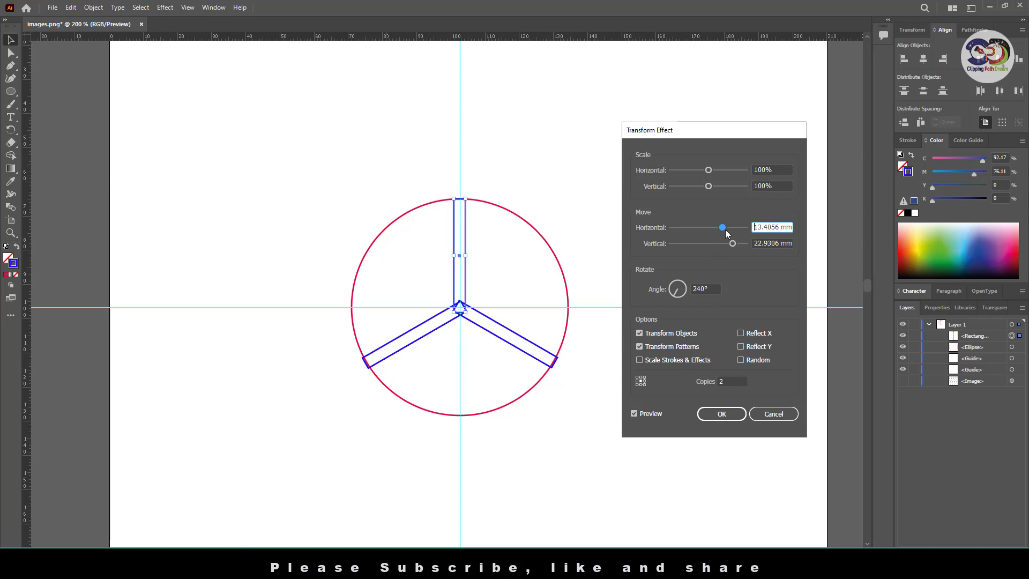
left_click_drag(726, 230, 732, 241)
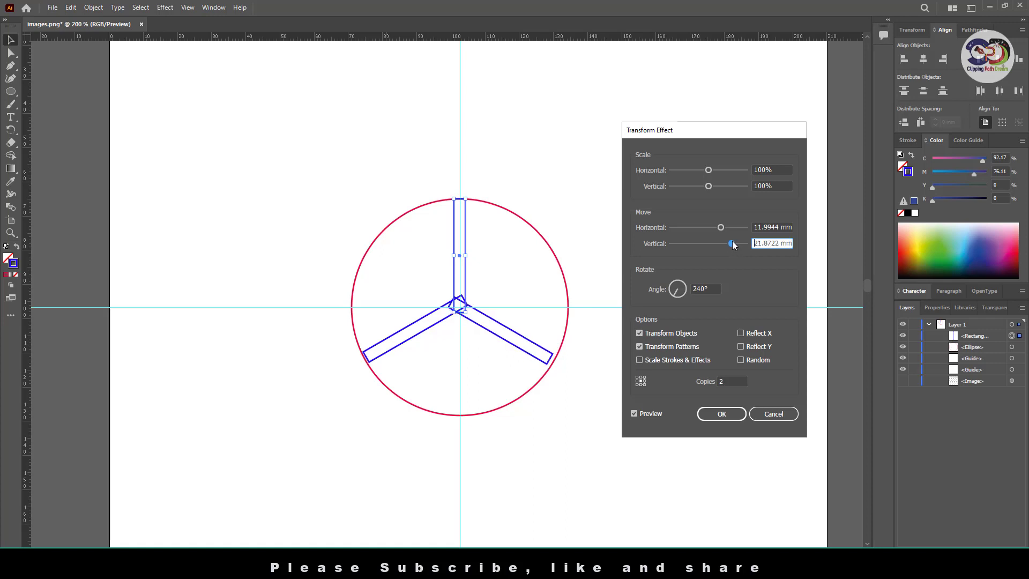
left_click_drag(731, 243, 722, 231)
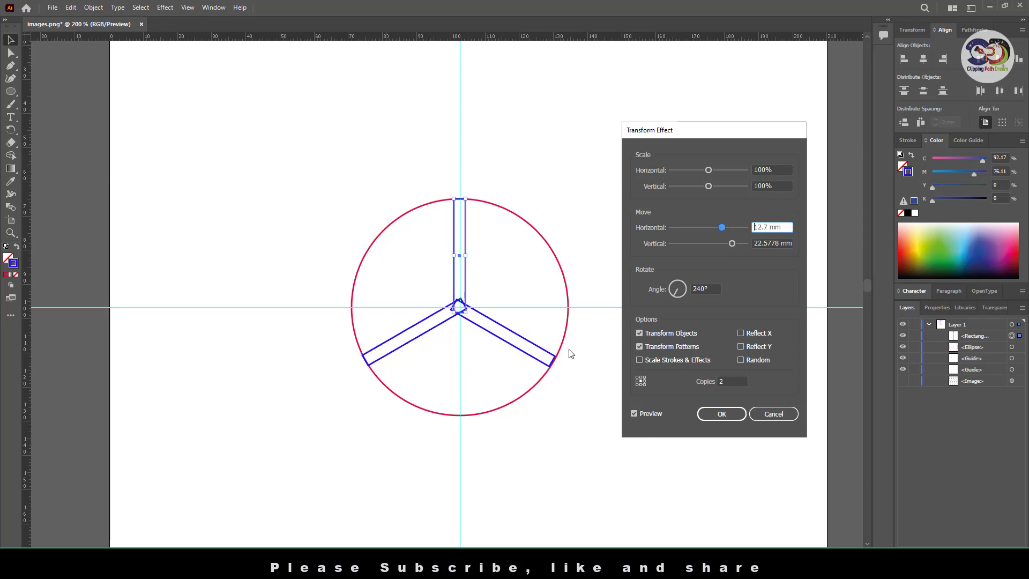
left_click(723, 228)
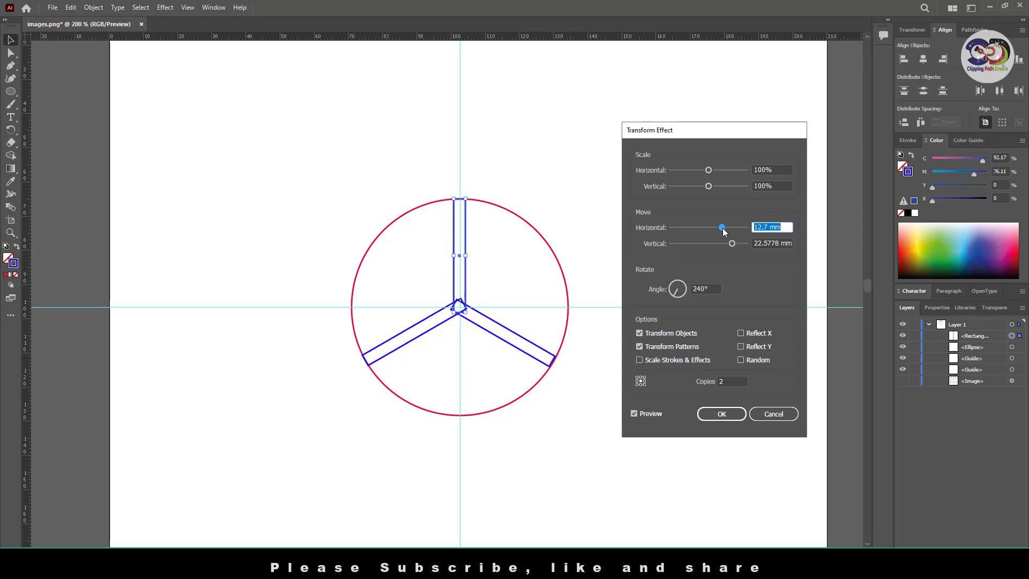
left_click(769, 228)
type("13")
left_click(634, 414)
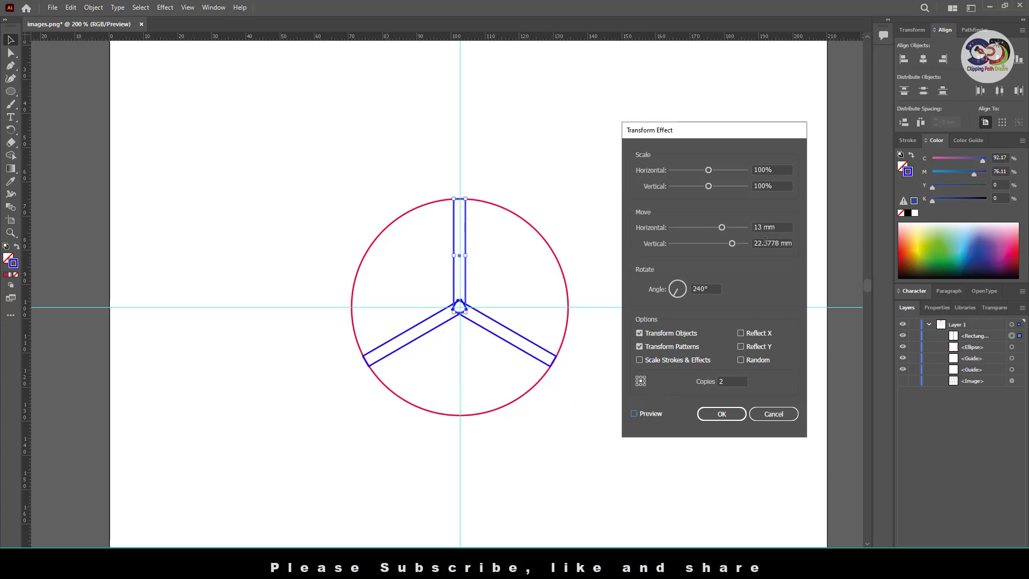
left_click(722, 414)
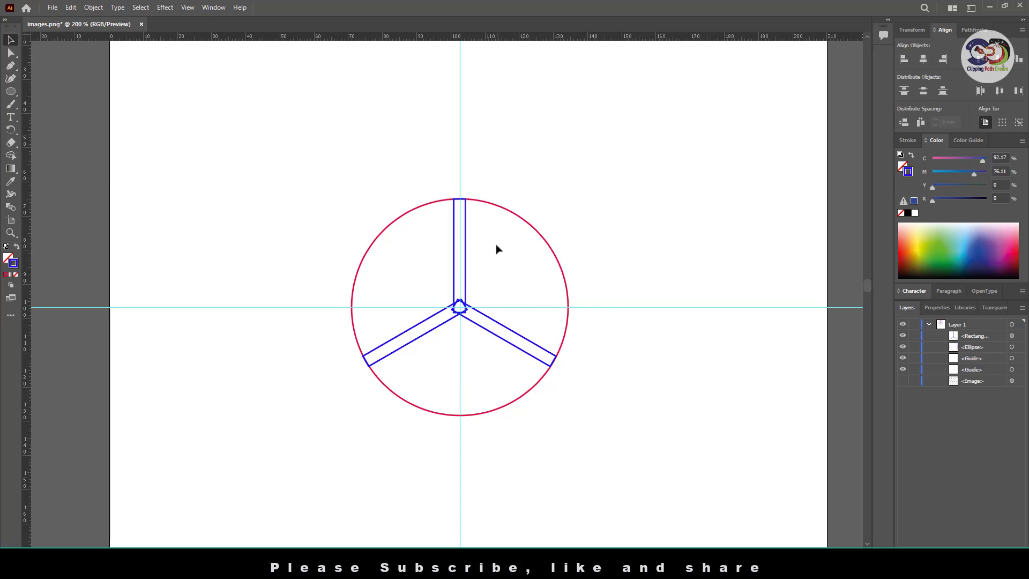
Swap the fill and stroke of the three-spoke shape so it is solid blue without an outline, and deselect it.
left_click(465, 259)
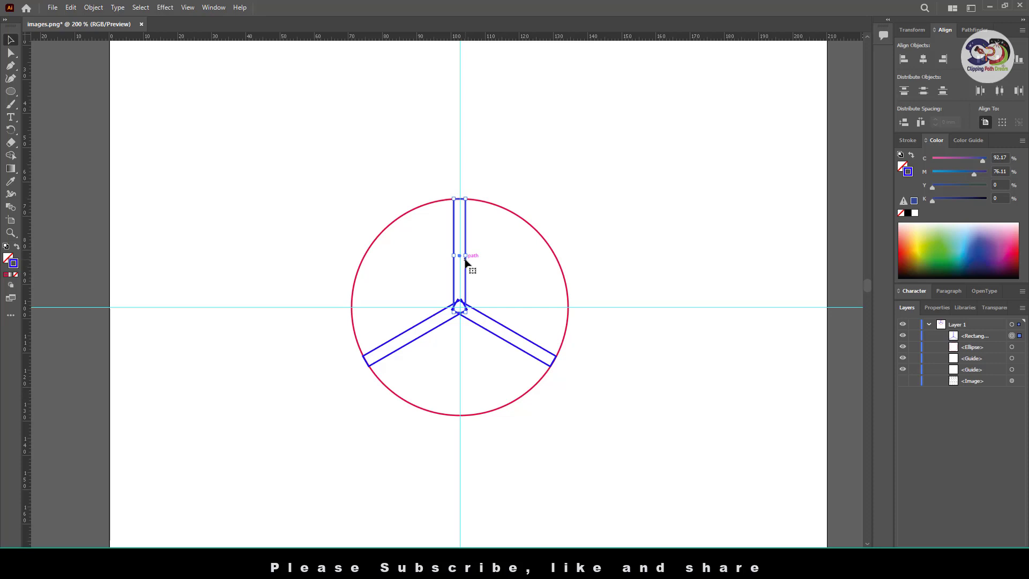
left_click(16, 246)
left_click(665, 403)
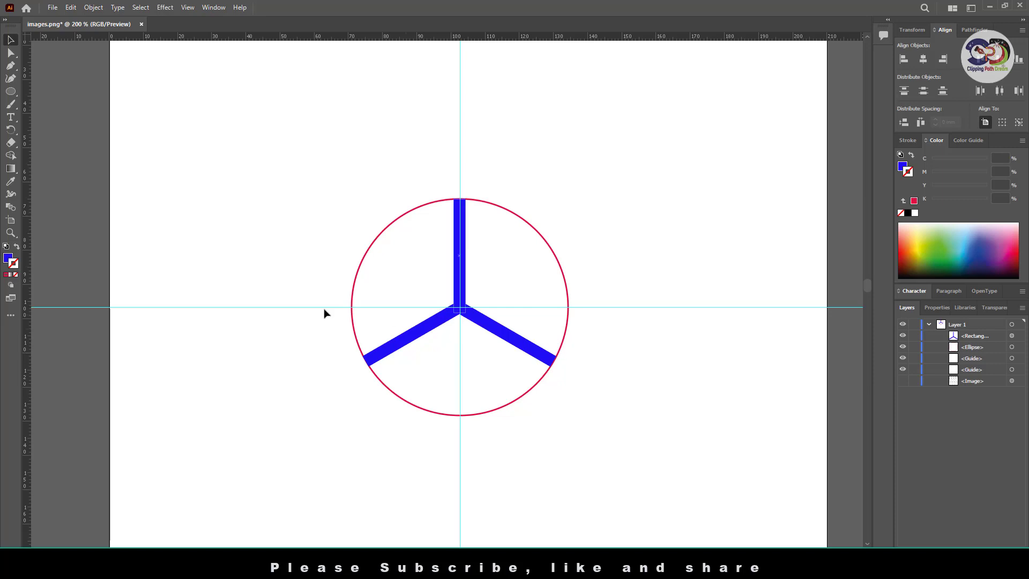
Draw a thin vertical blue rectangle inside the circle, left of the upright spoke and parallel to it, and deselect it.
left_click(11, 91)
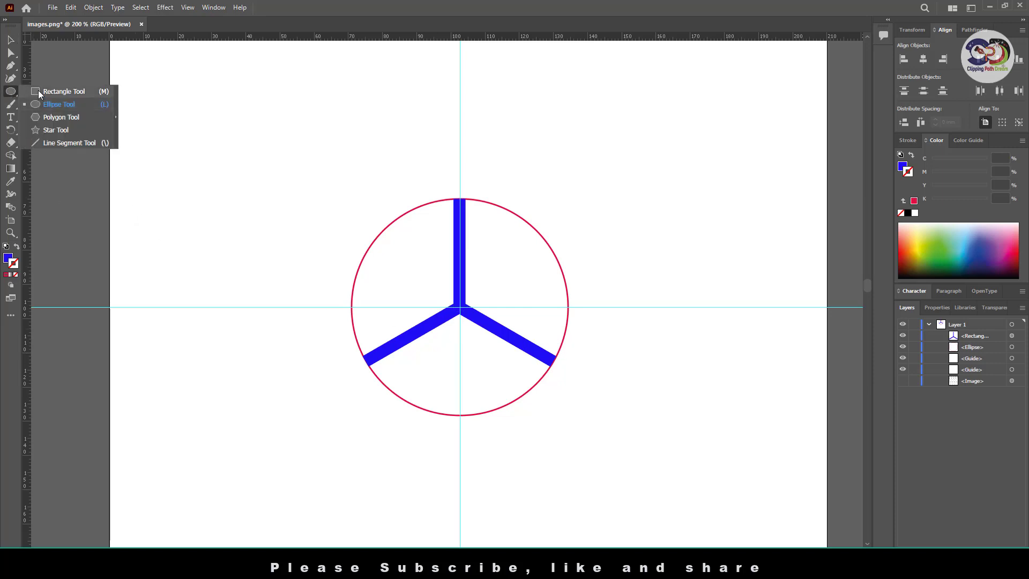
left_click(64, 91)
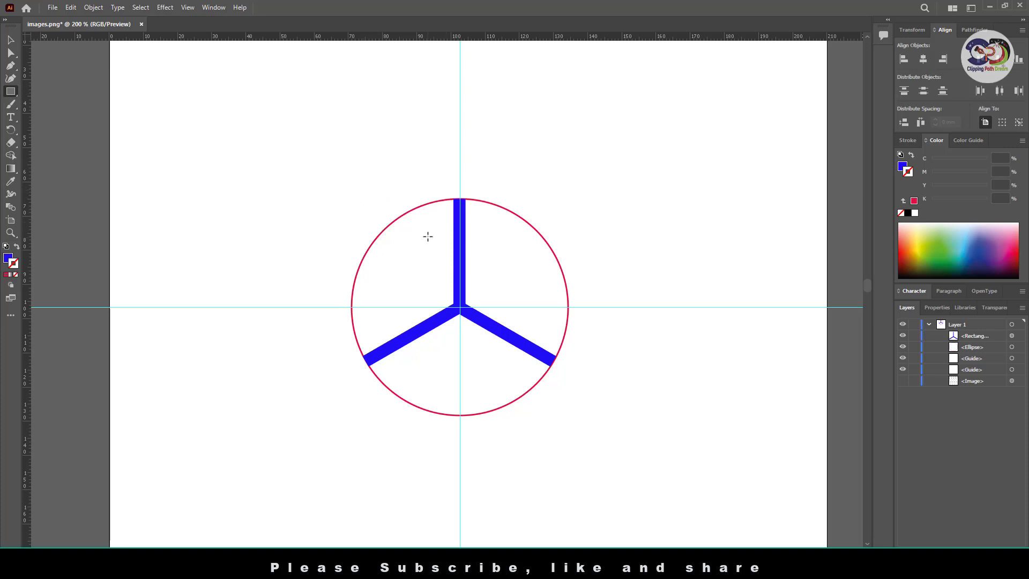
left_click_drag(429, 226, 435, 287)
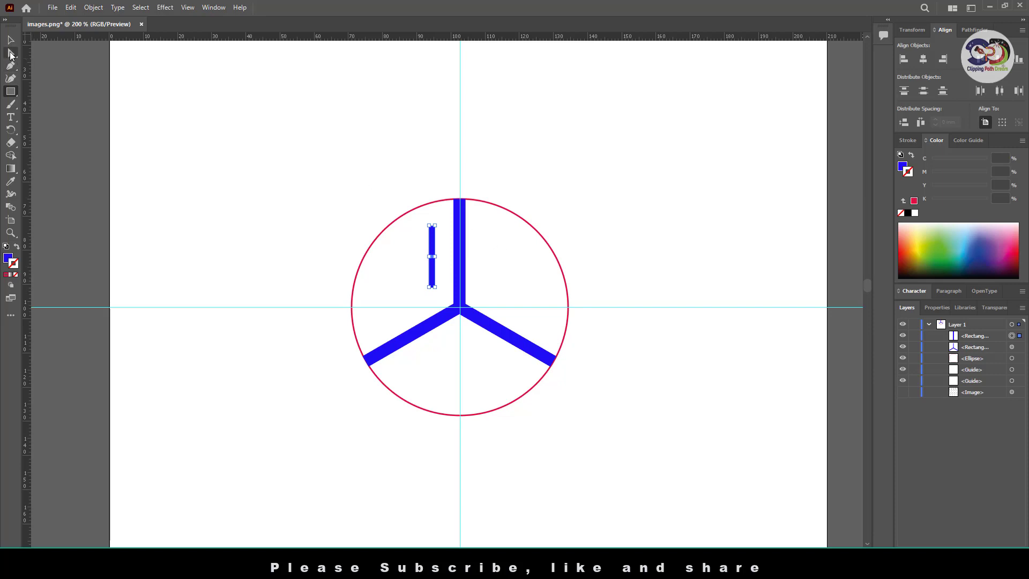
left_click(10, 53)
left_click(313, 217)
Duplicate the thin vertical bar and rotate the copy to lie parallel above the lower-left spoke.
key("v")
left_click(434, 257)
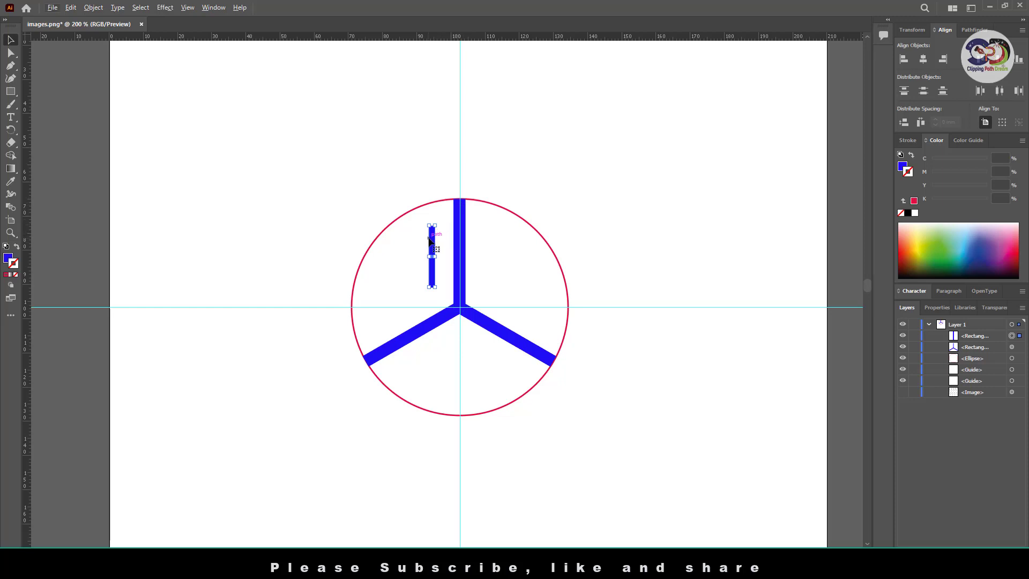
left_click_drag(432, 252, 340, 277)
left_click_drag(406, 268, 397, 320)
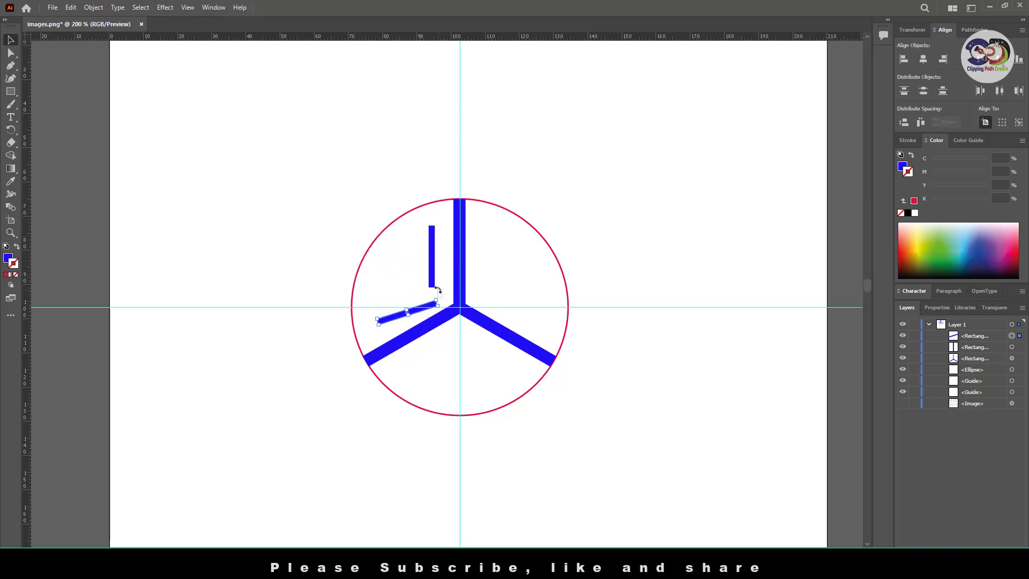
left_click_drag(438, 290, 388, 325)
left_click(503, 282)
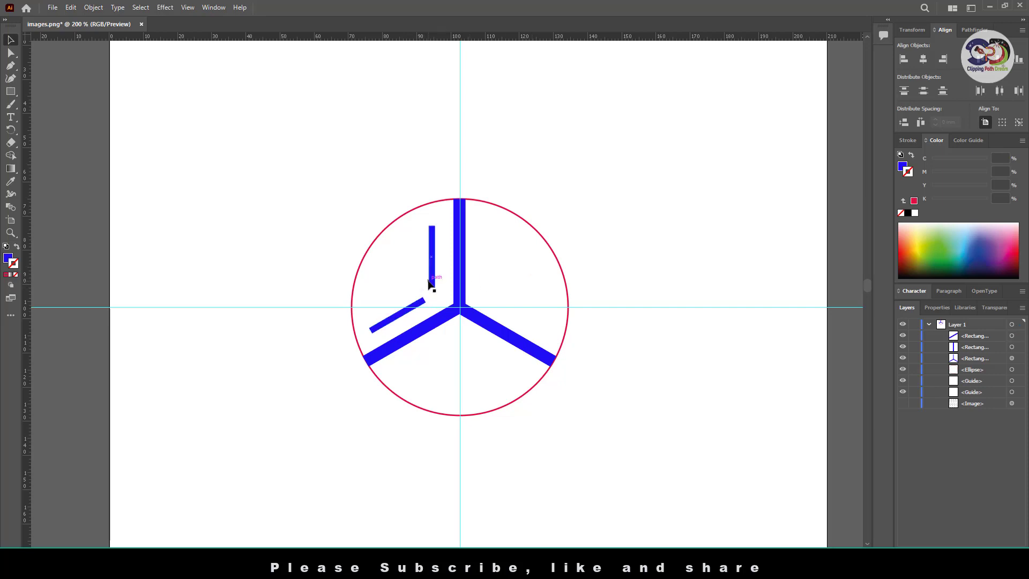
Shift the slanted thin bar and the vertical thin bar slightly left, keeping them aligned beside their spokes.
left_click(407, 308)
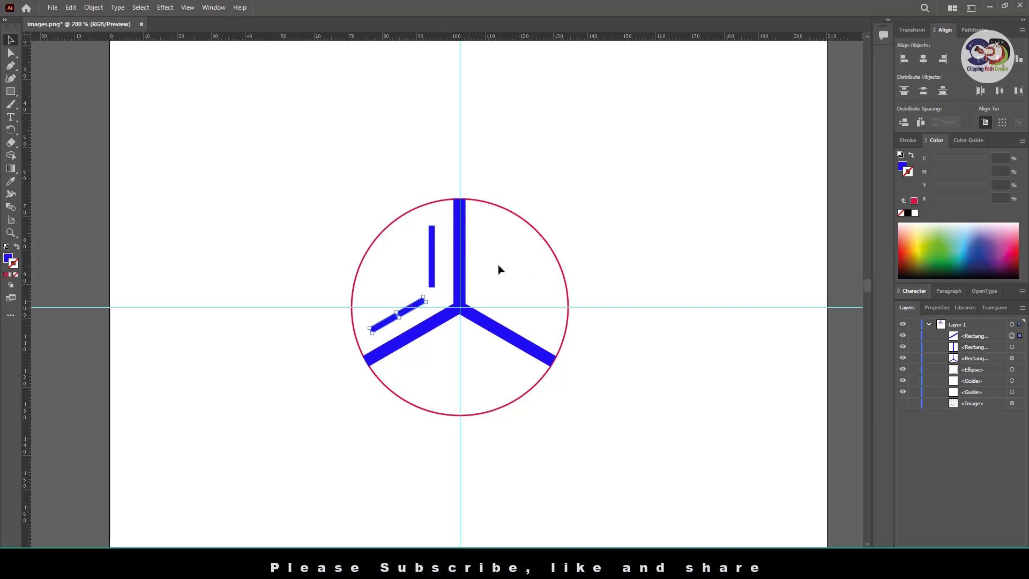
key("ctrl+equal")
left_click_drag(634, 224, 574, 239)
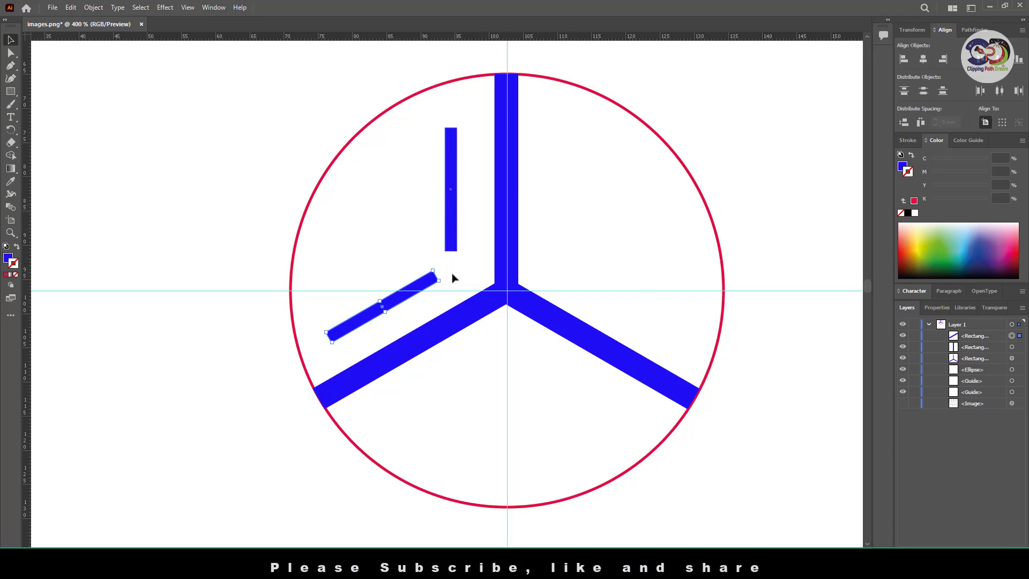
left_click(448, 248)
left_click(401, 300, "shift")
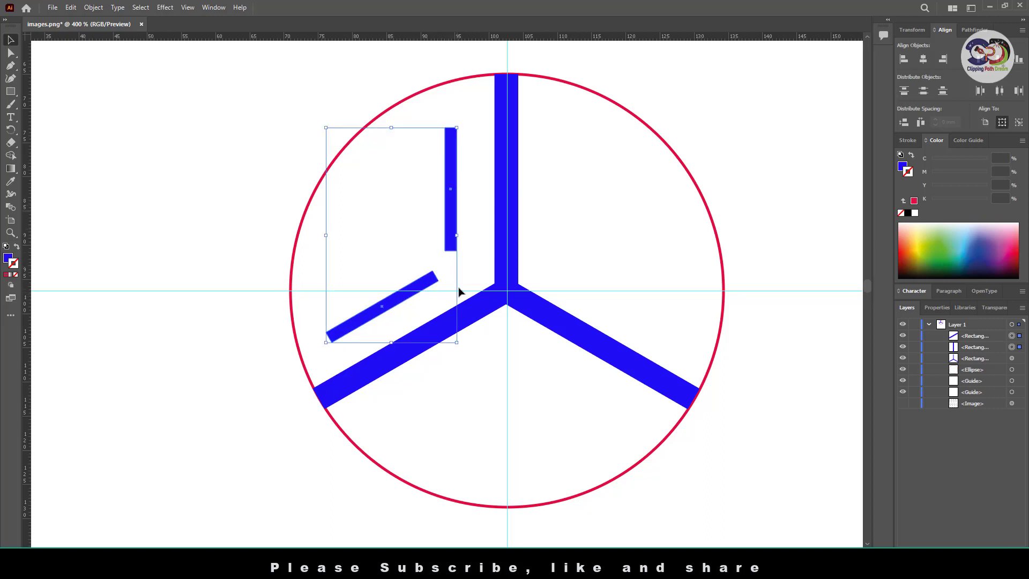
left_click(479, 261)
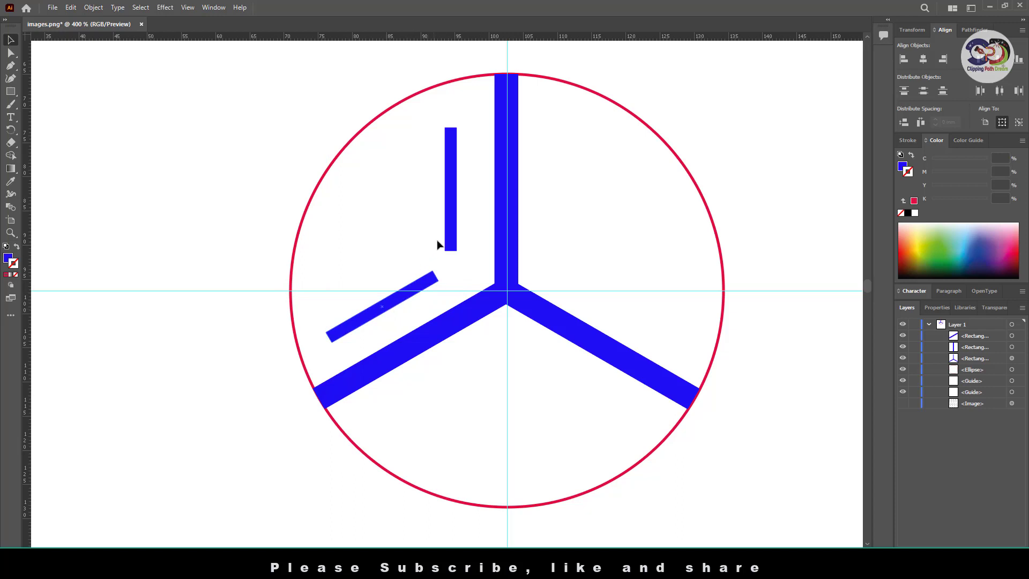
left_click(451, 235)
left_click(425, 291, "shift")
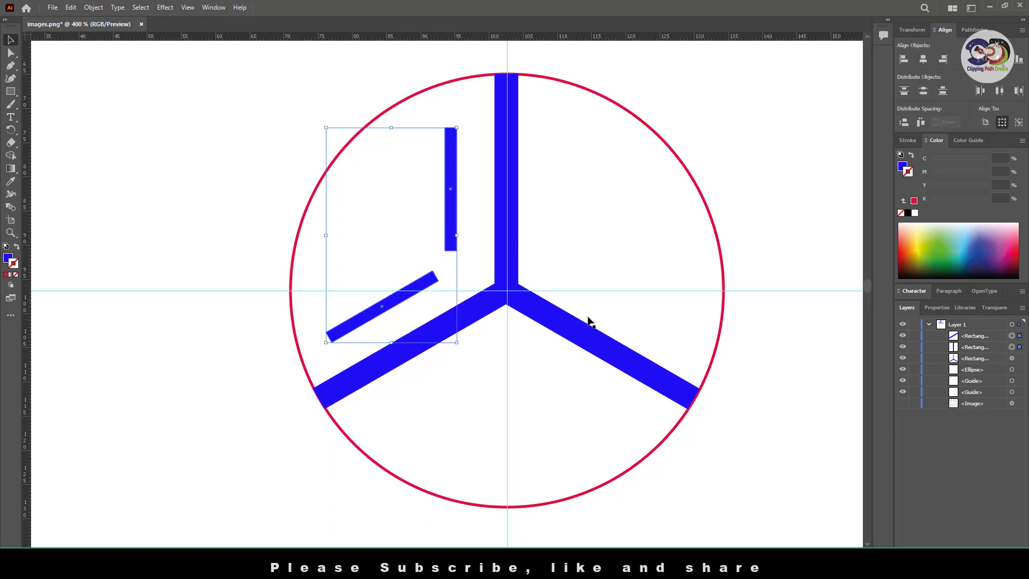
left_click(611, 265)
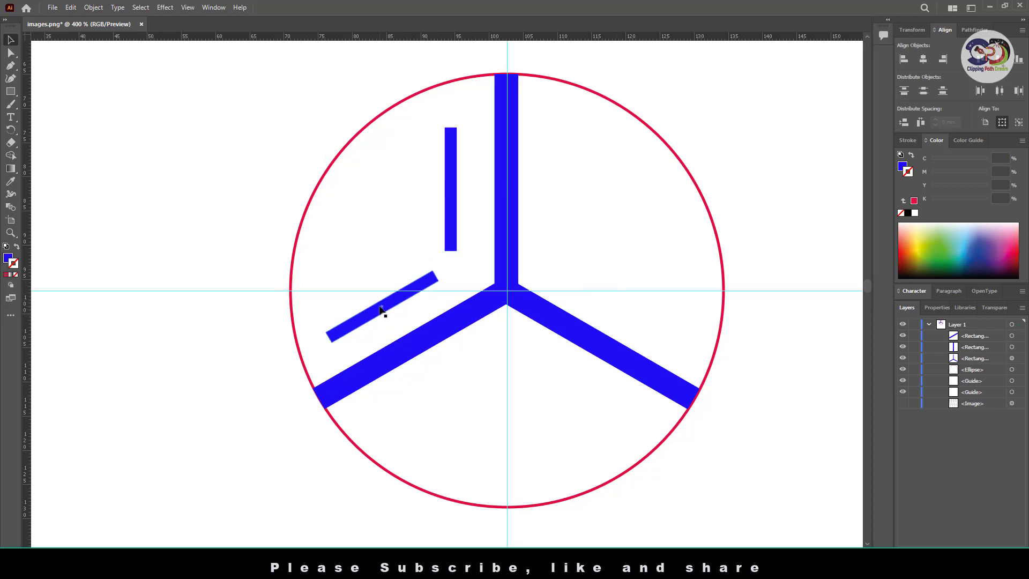
left_click_drag(380, 308, 375, 309)
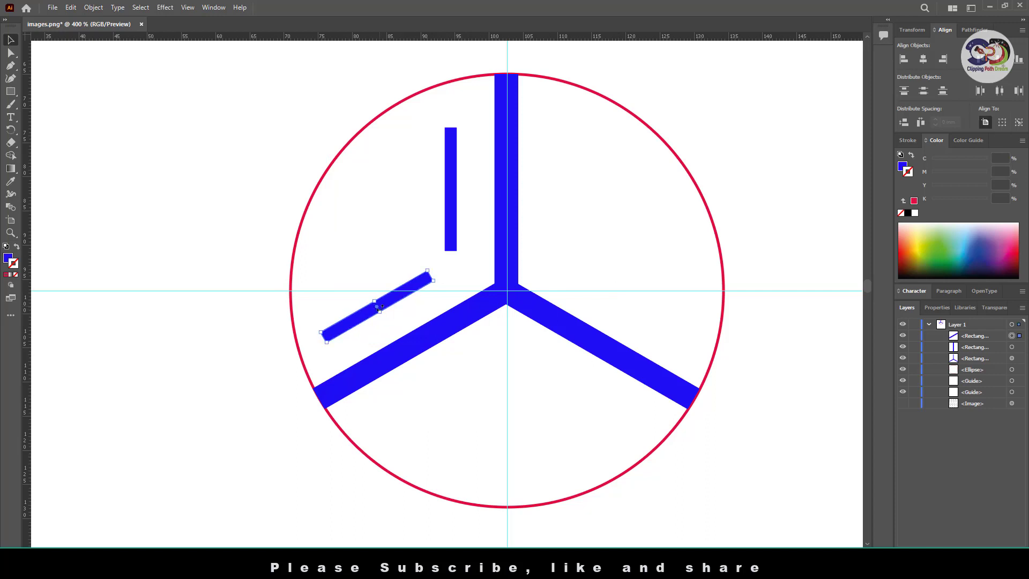
left_click_drag(454, 225, 448, 225)
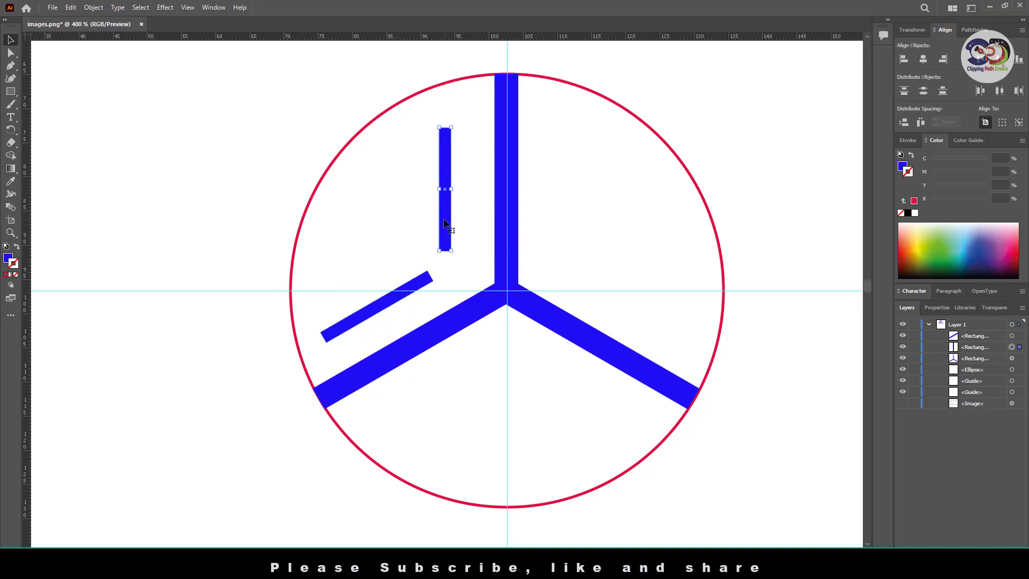
Reposition the slanted thin bar slightly upward, parallel to the lower-left spoke, with its upper end just below the vertical thin bar.
left_click(463, 234)
left_click(397, 303)
left_click(448, 226, "shift")
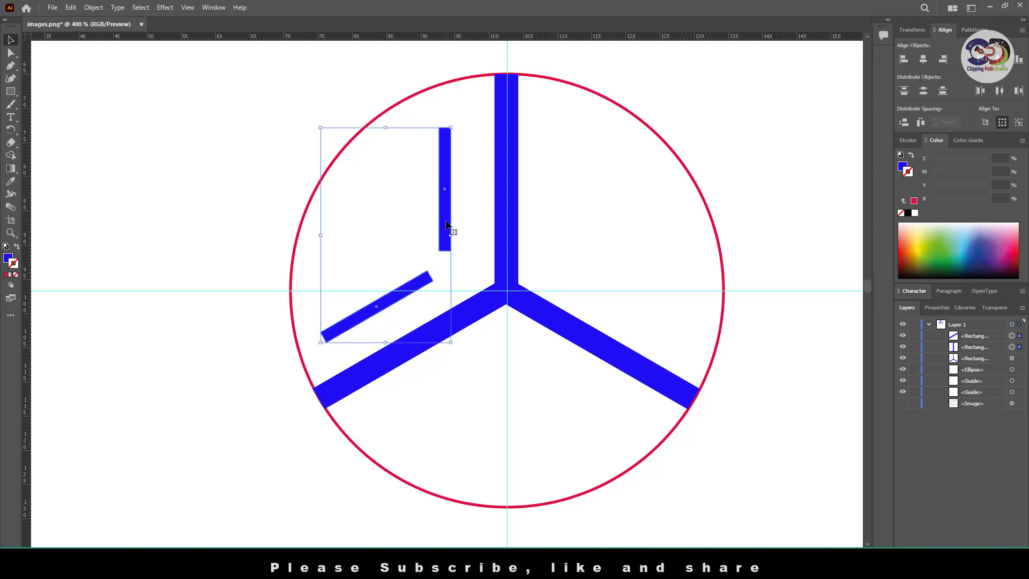
left_click(471, 244)
left_click(374, 313)
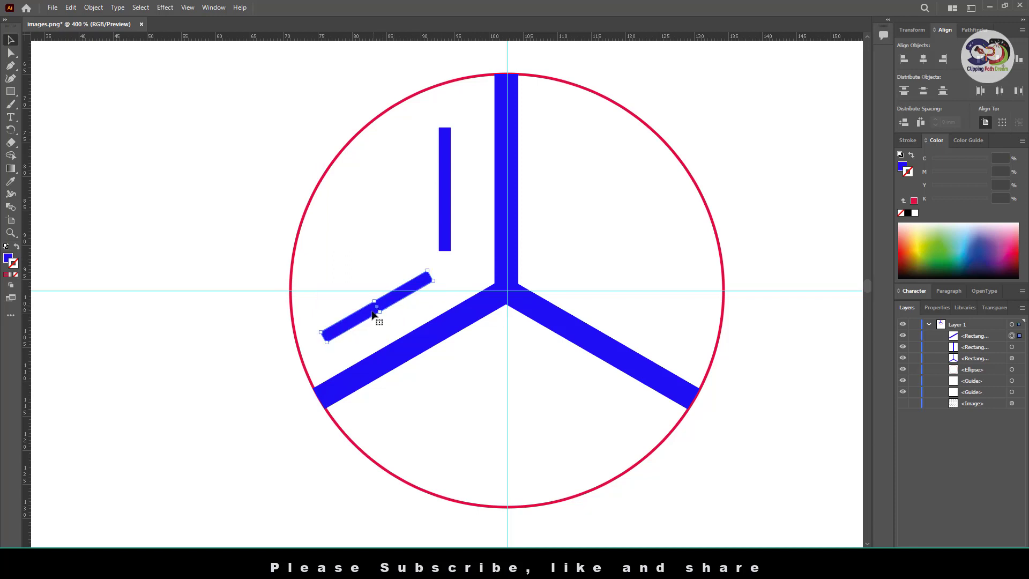
left_click_drag(372, 312, 366, 309)
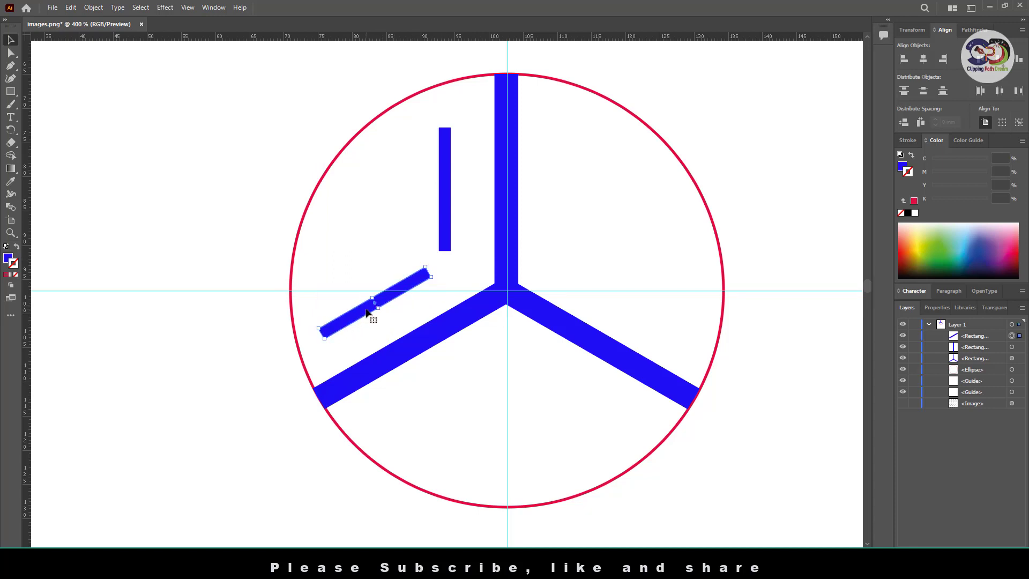
left_click(466, 264)
left_click(445, 244)
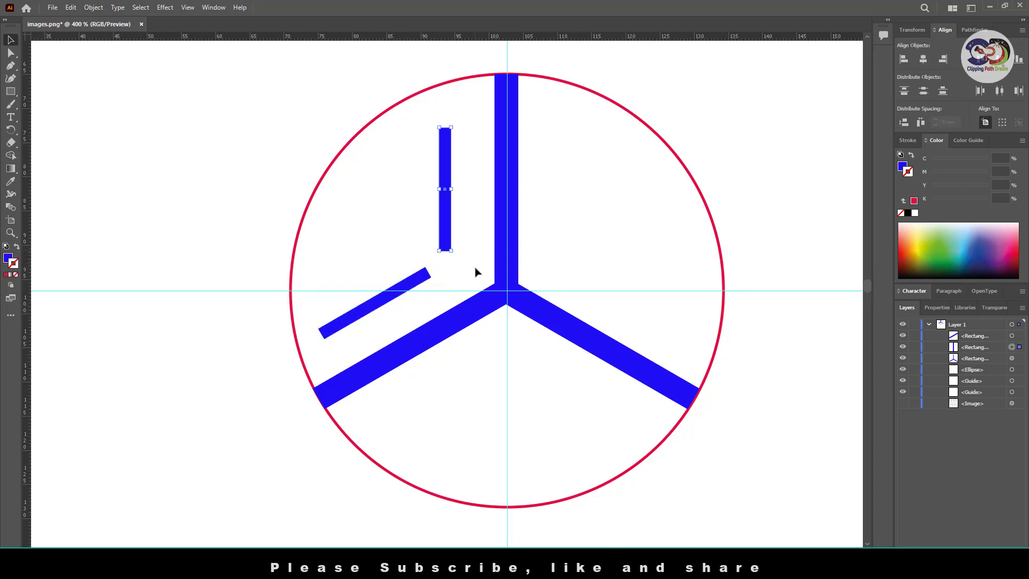
key("ctrl+equal")
scroll(488, 184, "down", 3)
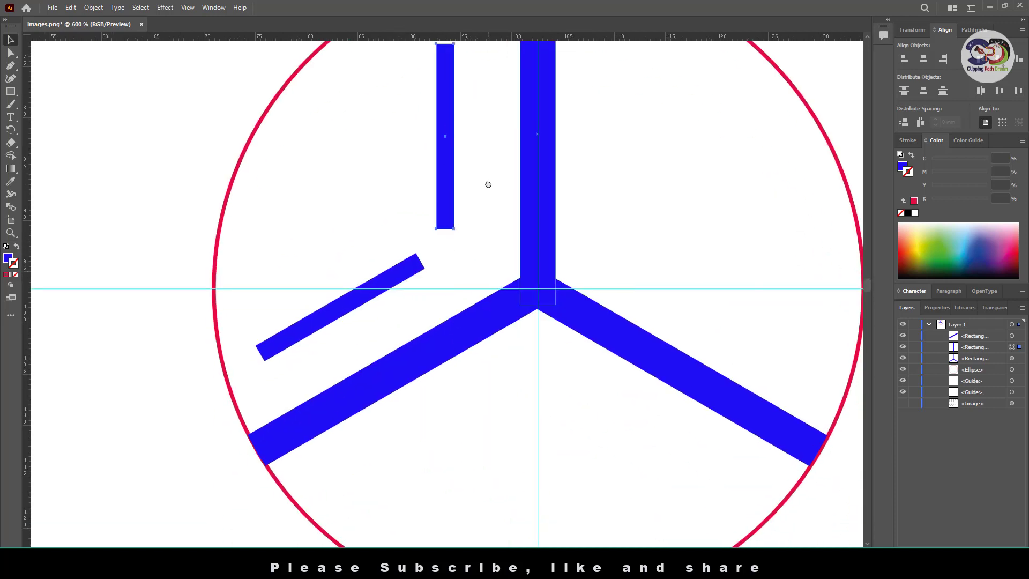
scroll(488, 184, "left", 2)
left_click_drag(422, 274, 434, 265)
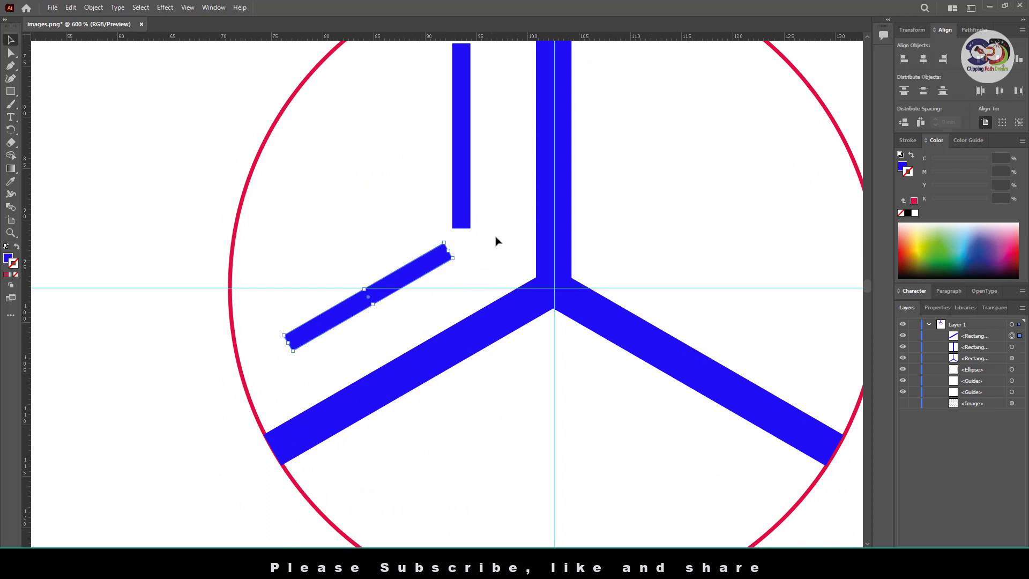
Lengthen the slanted and vertical thin bars until their facing ends meet and overlap in a clean corner.
scroll(499, 257, "up", 1)
scroll(497, 228, "down", 1)
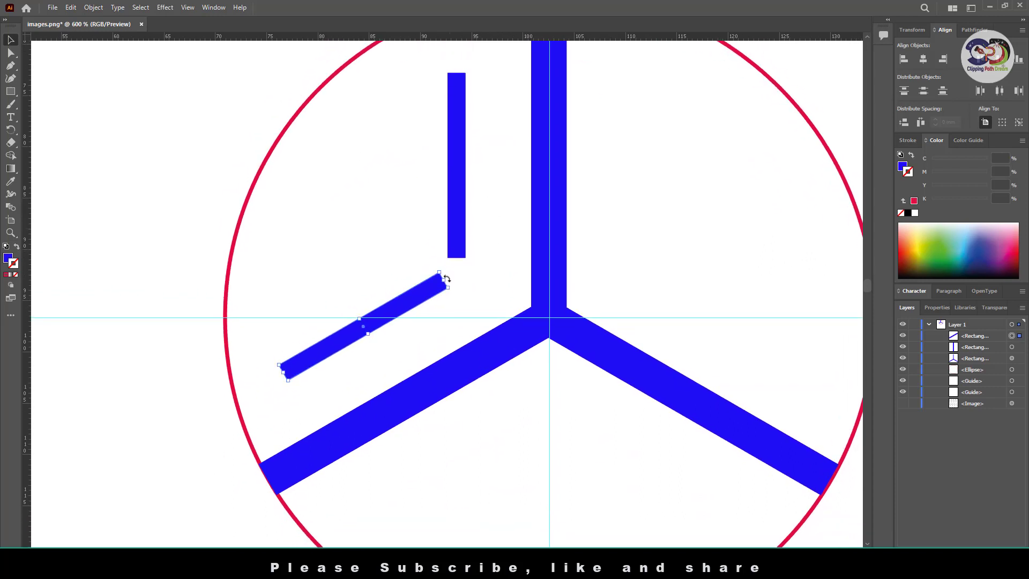
mouse_move(444, 279)
left_mouse_down()
mouse_move(461, 265)
mouse_move(459, 275)
left_mouse_up()
left_click(458, 252)
left_click(446, 287)
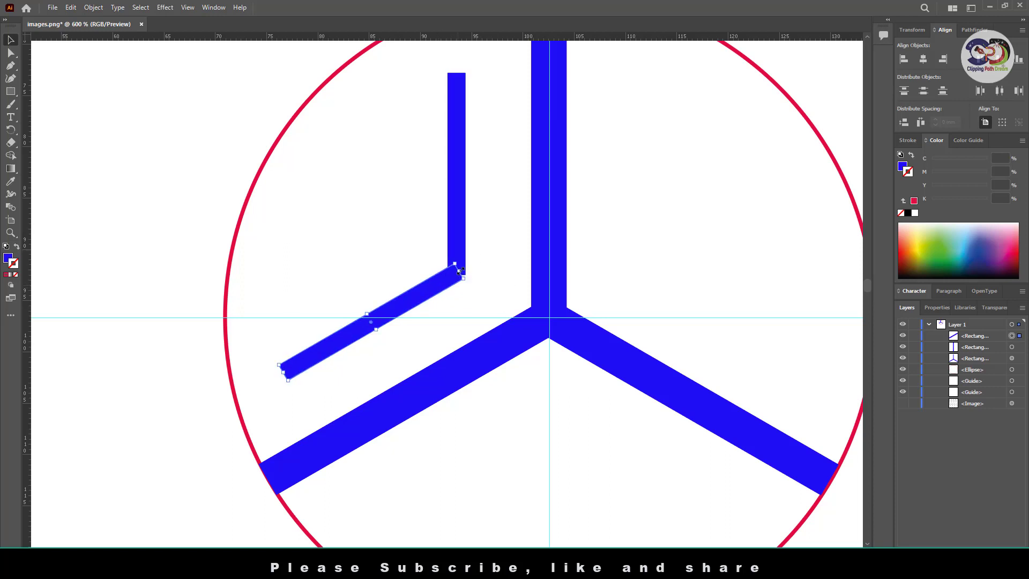
key("ctrl+=")
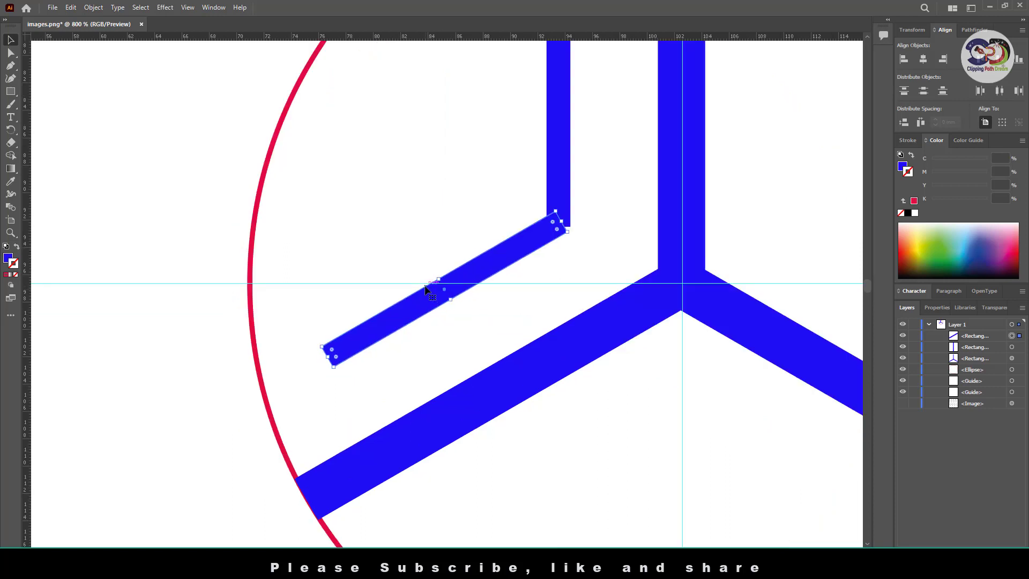
left_click_drag(562, 223, 558, 230)
left_click(558, 223)
left_click(567, 268)
Try to join the vertical and slanted thin bars with the Join command.
key("ctrl+minus")
key("ctrl+minus")
key("ctrl+minus")
key("ctrl+minus")
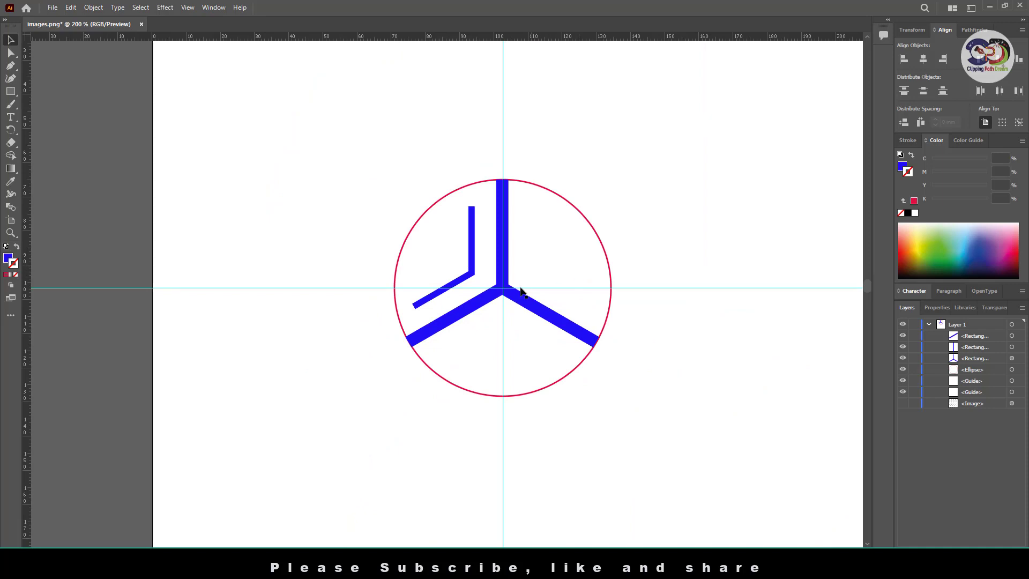
left_click(468, 277)
left_click(473, 259, "shift")
right_click(473, 256)
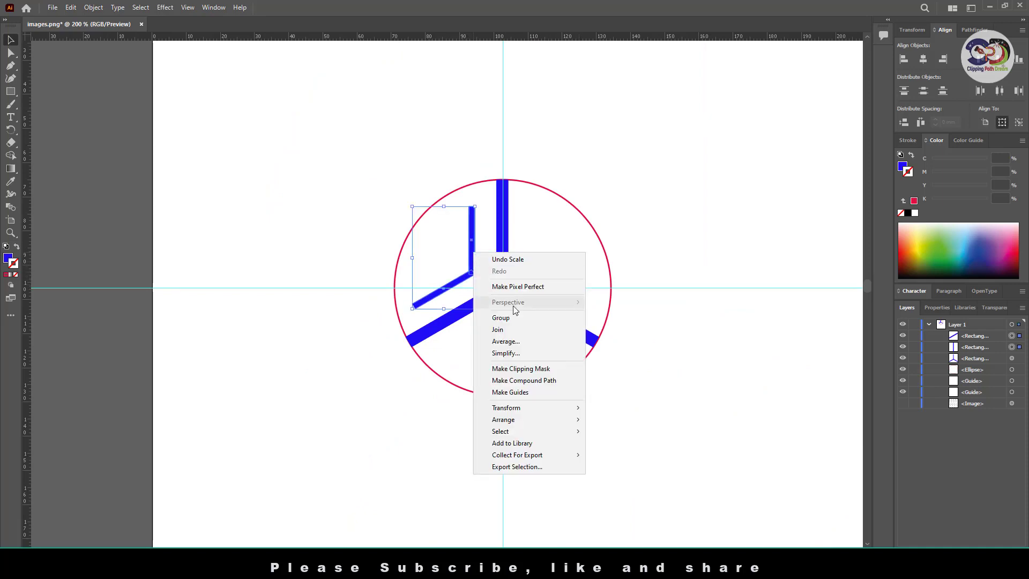
left_click(520, 330)
left_click(611, 304)
left_click(434, 298)
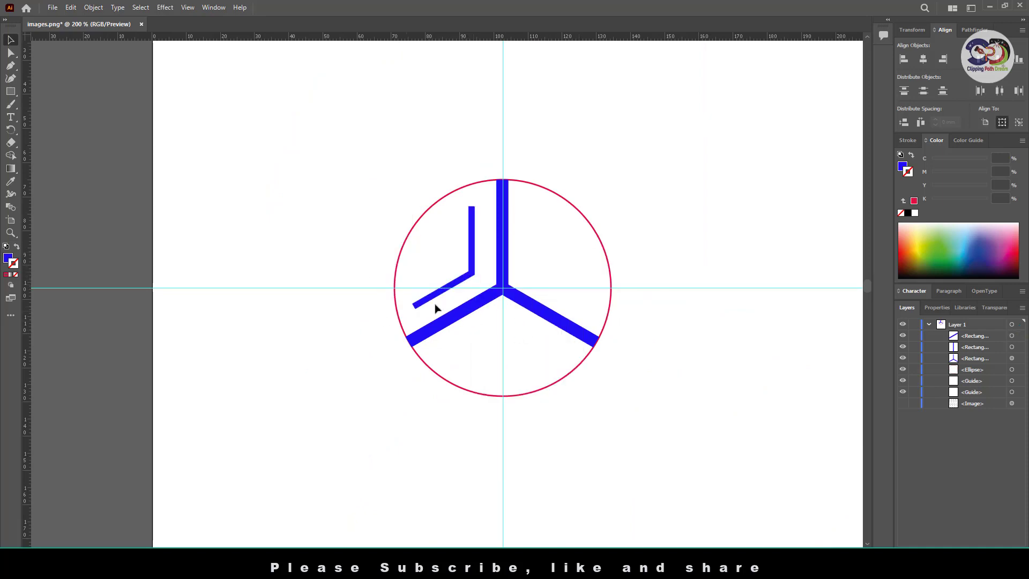
left_click_drag(458, 263, 475, 276)
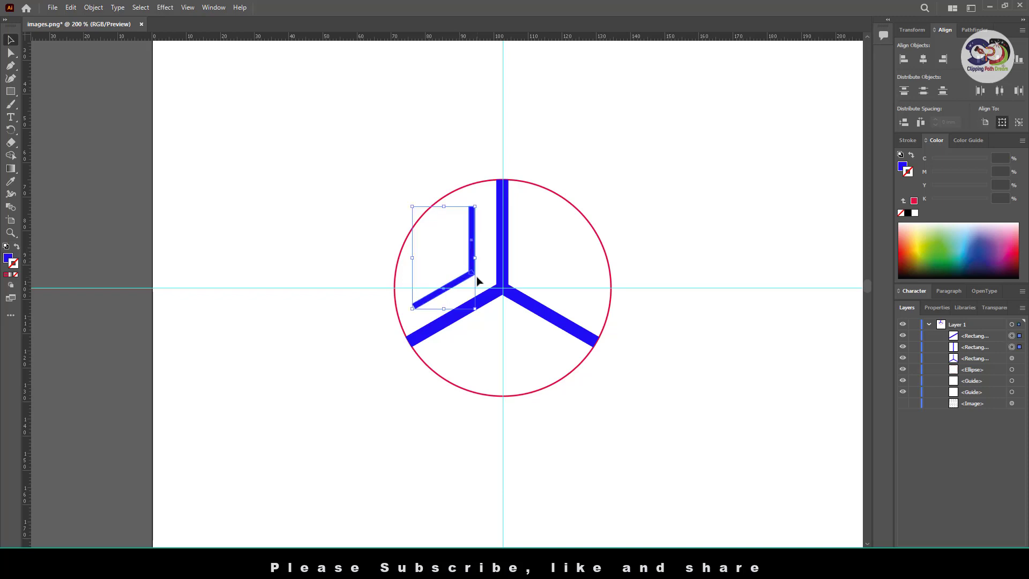
right_click(473, 275)
left_click(512, 351)
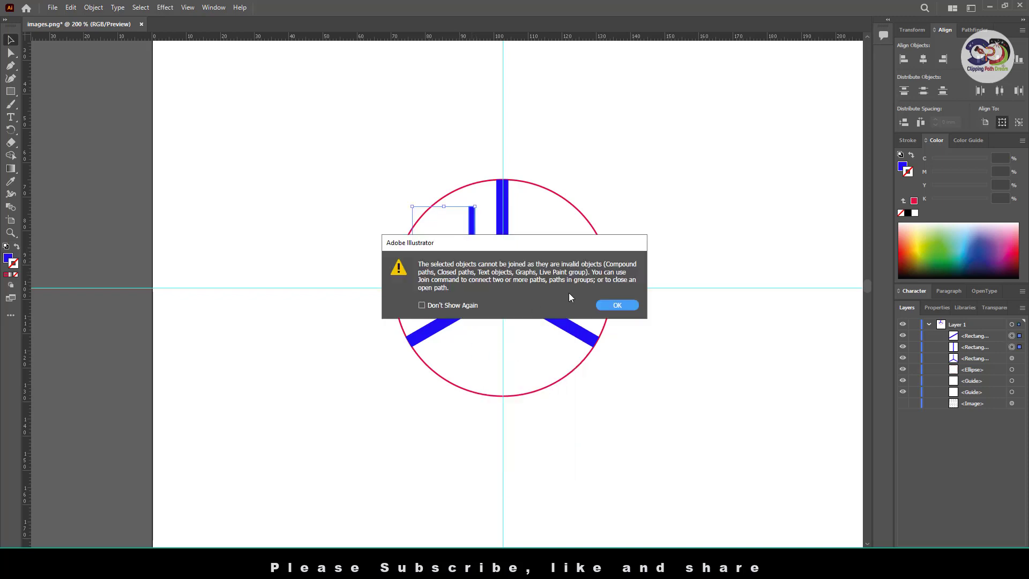
left_click(618, 305)
left_click(129, 262)
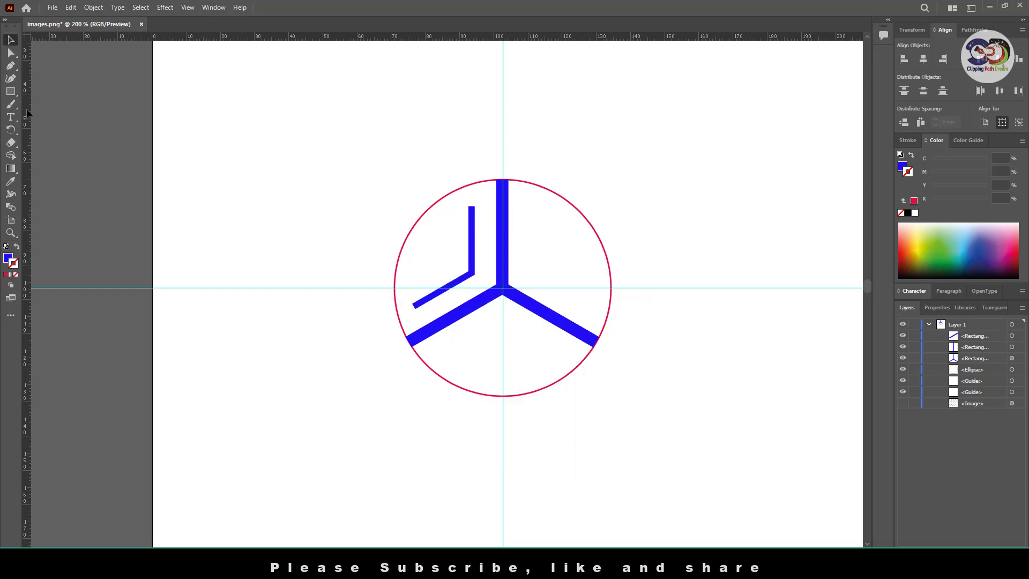
Unite the vertical and slanted thin bars into one bent shape with Pathfinder, and deselect it.
left_click(11, 53)
key("ctrl+equal")
key("ctrl+equal")
key("ctrl+equal")
key("ctrl+equal")
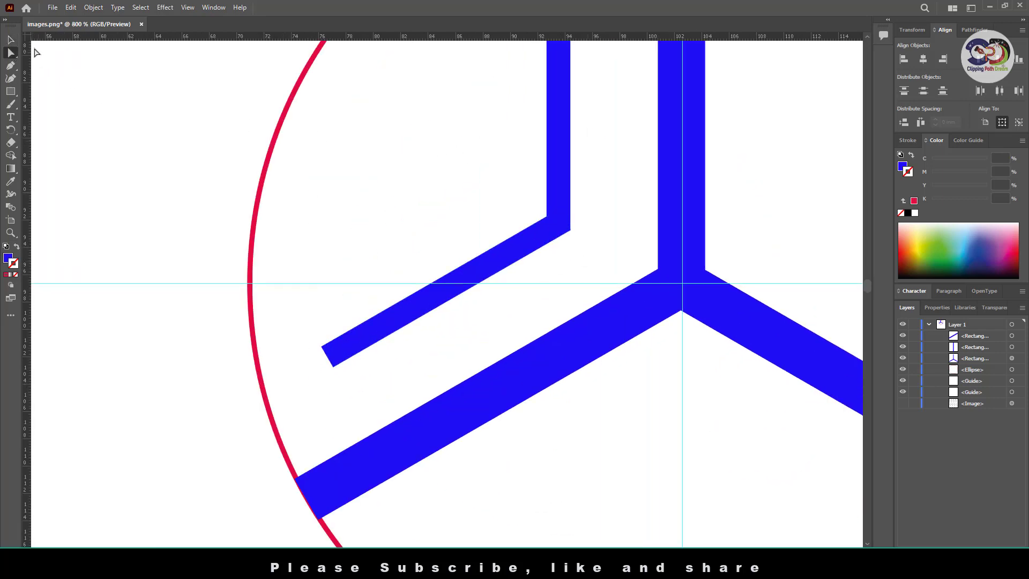
left_click(10, 39)
left_click_drag(519, 174, 568, 239)
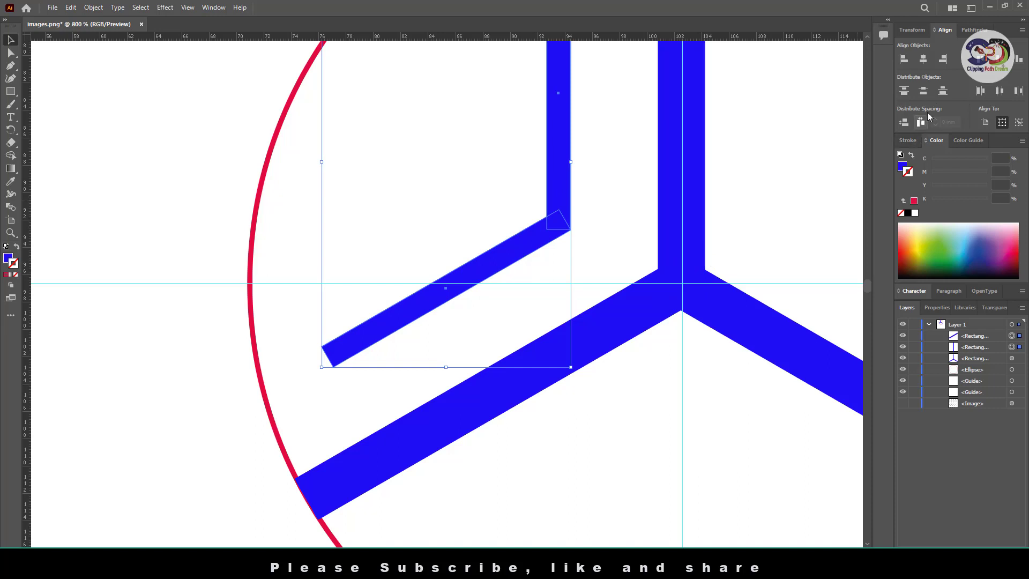
left_click(912, 30)
left_click(971, 29)
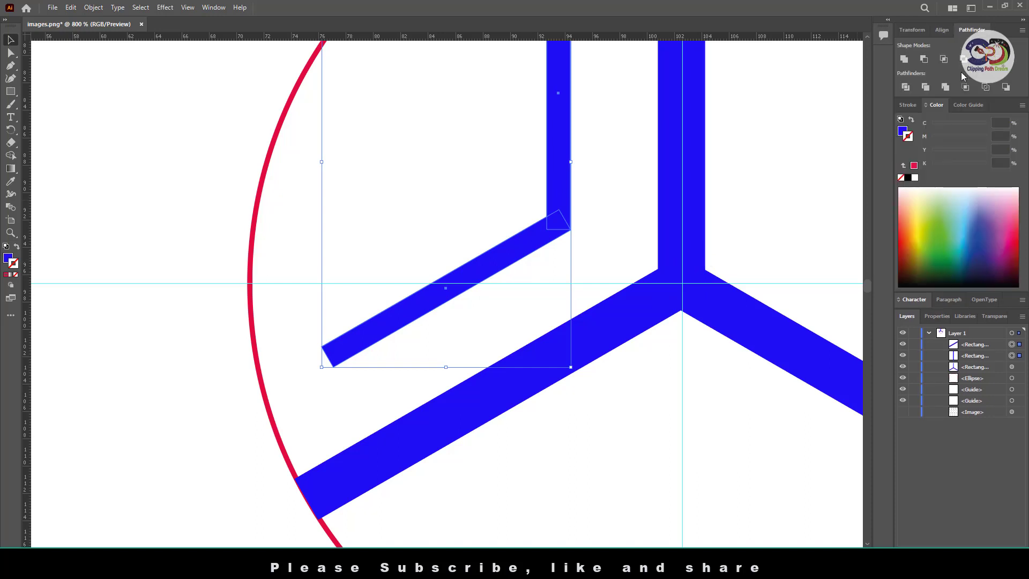
left_click(904, 59)
left_click(596, 224)
Start a Transform effect on the bent thin bar with two copies at a 240° angle, and turn on its preview.
key("ctrl+minus")
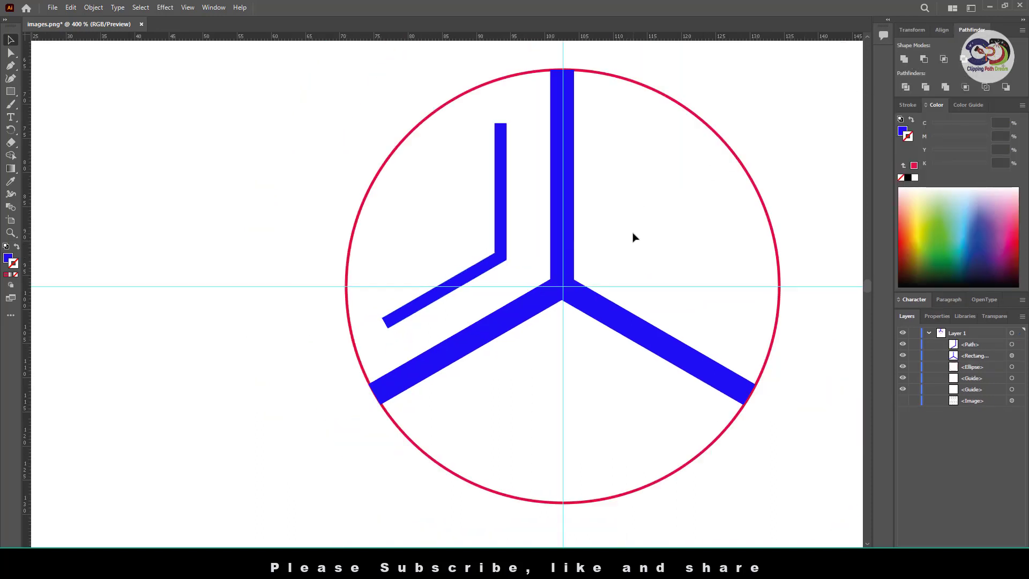
key("ctrl+minus")
scroll(542, 359, "right", 2)
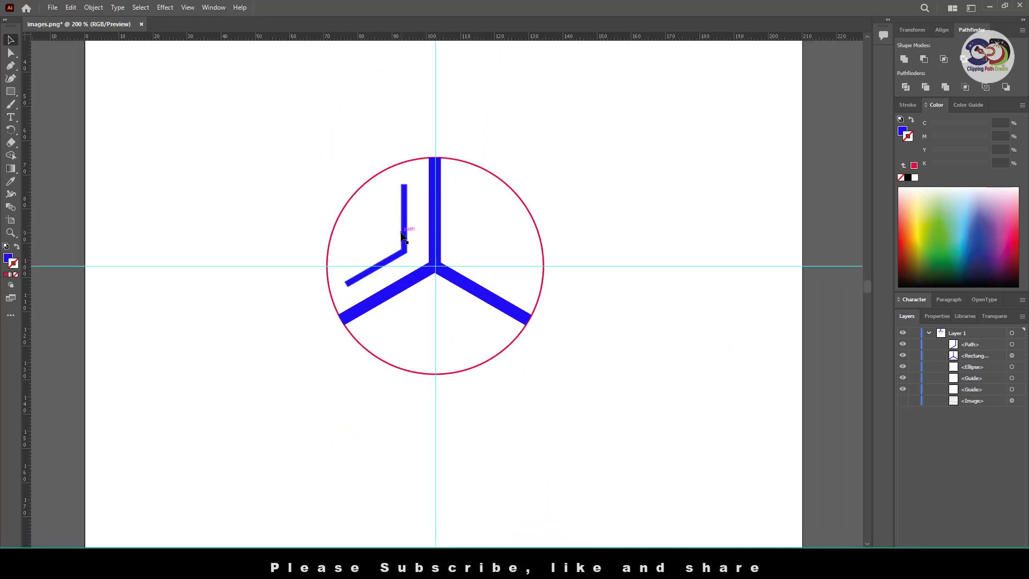
left_click(404, 214)
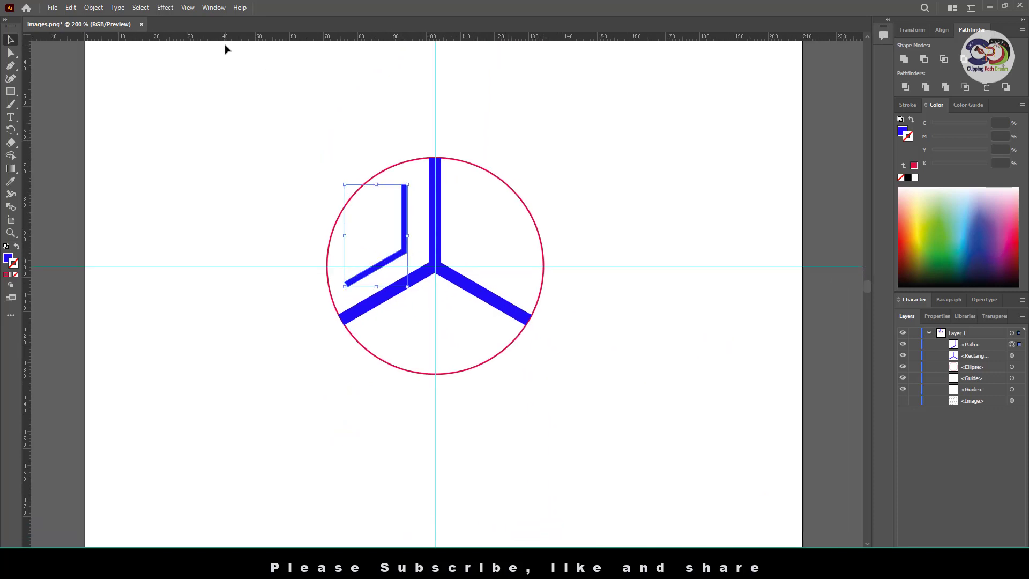
left_click(166, 9)
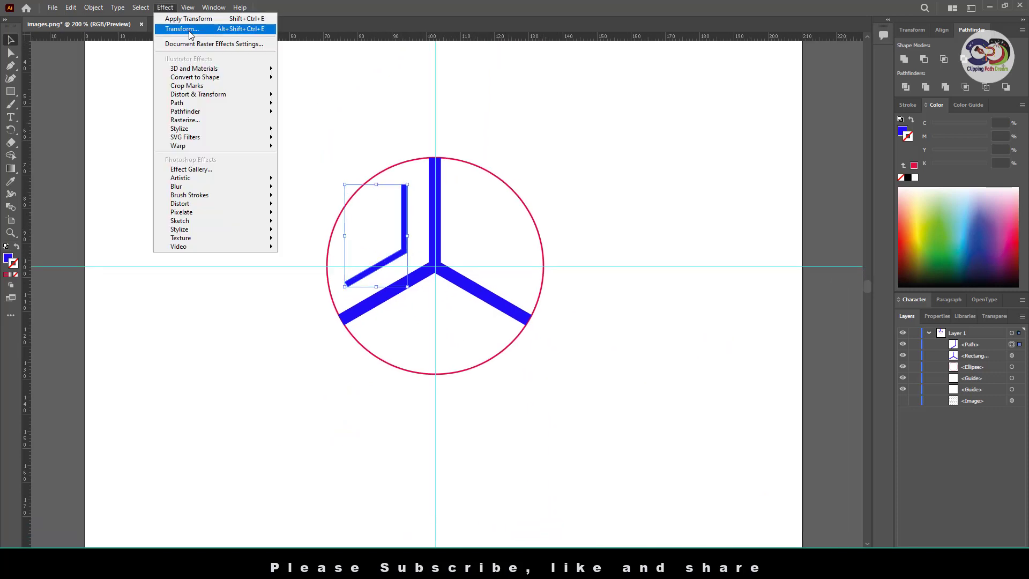
left_click(190, 32)
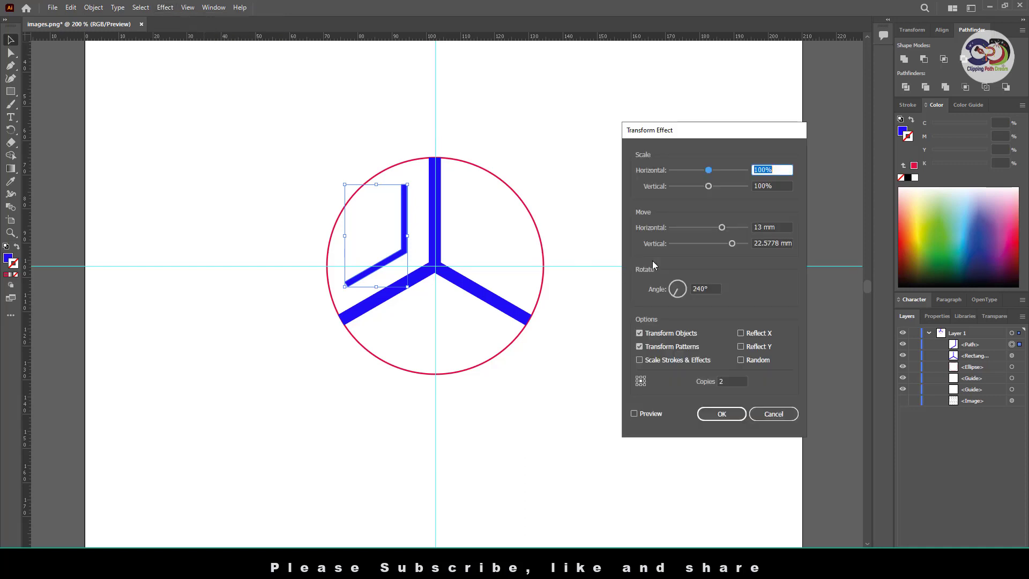
left_click(634, 413)
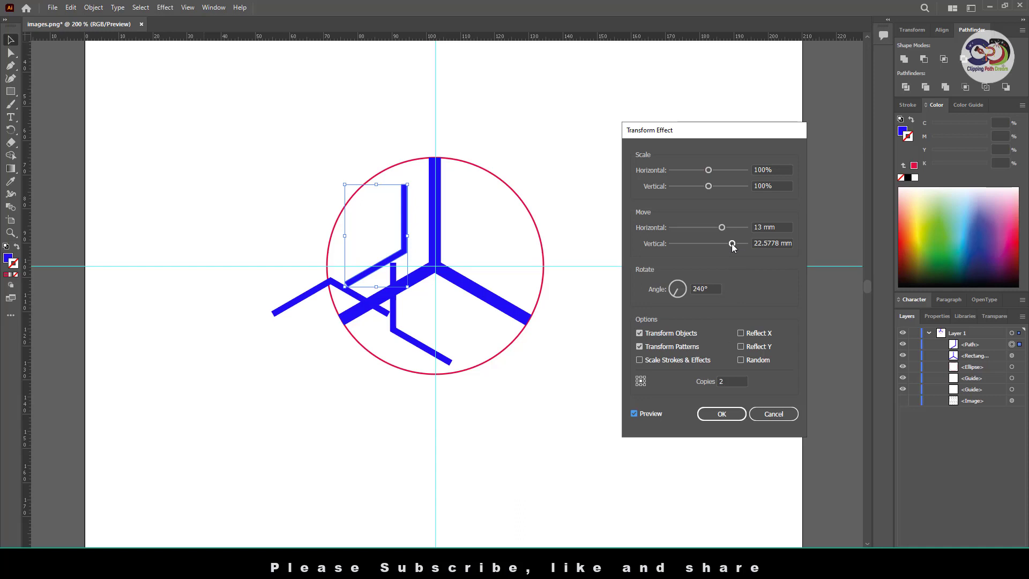
Set the Transform effect's move to 33.8667 mm horizontally and -0.7056 mm vertically, apply it, and deselect the shape.
left_click_drag(731, 243, 710, 245)
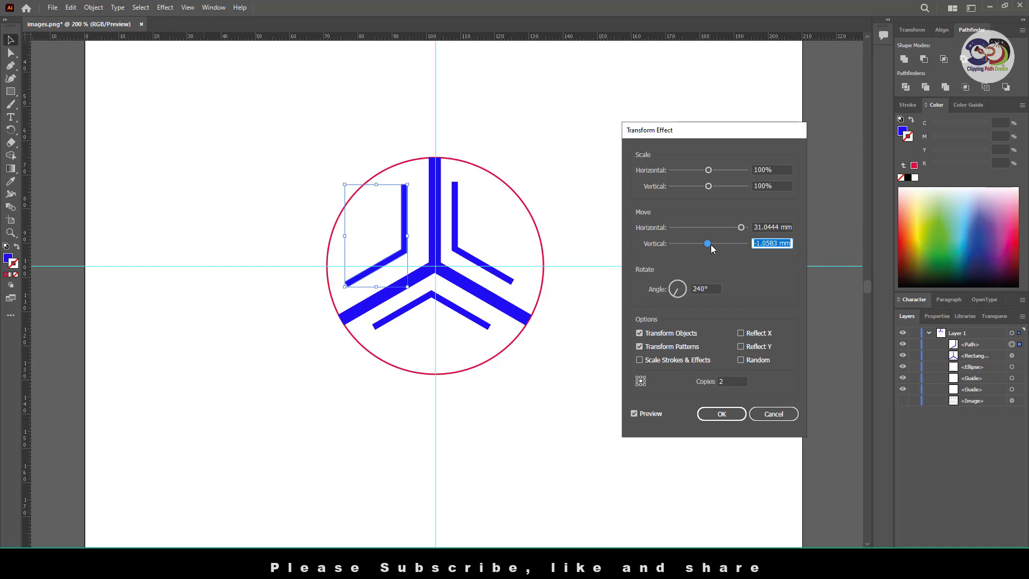
left_click_drag(741, 228, 742, 229)
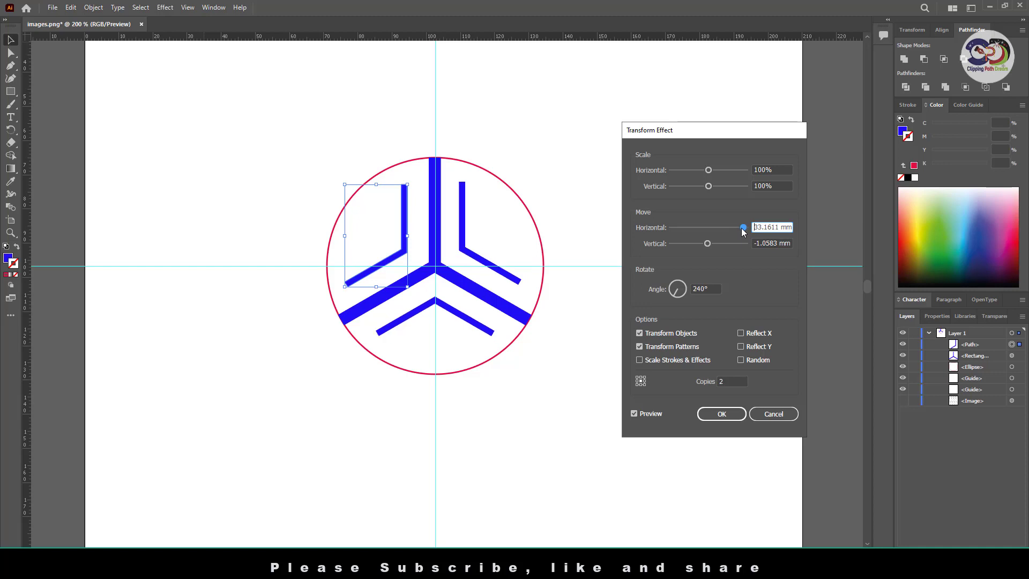
mouse_move(743, 229)
left_mouse_down()
mouse_move(709, 246)
mouse_move(745, 230)
left_mouse_up()
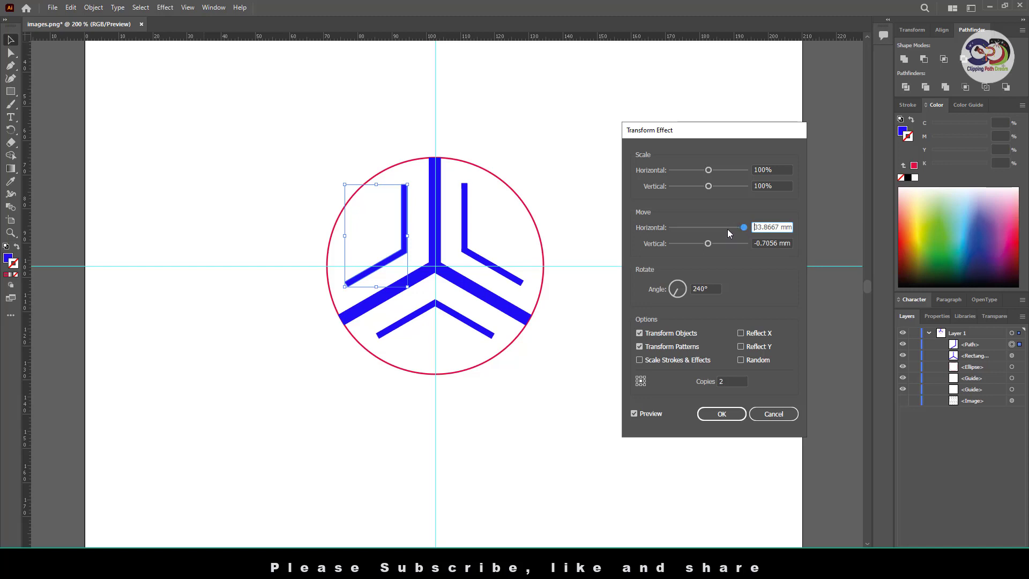
left_click_drag(706, 243, 709, 245)
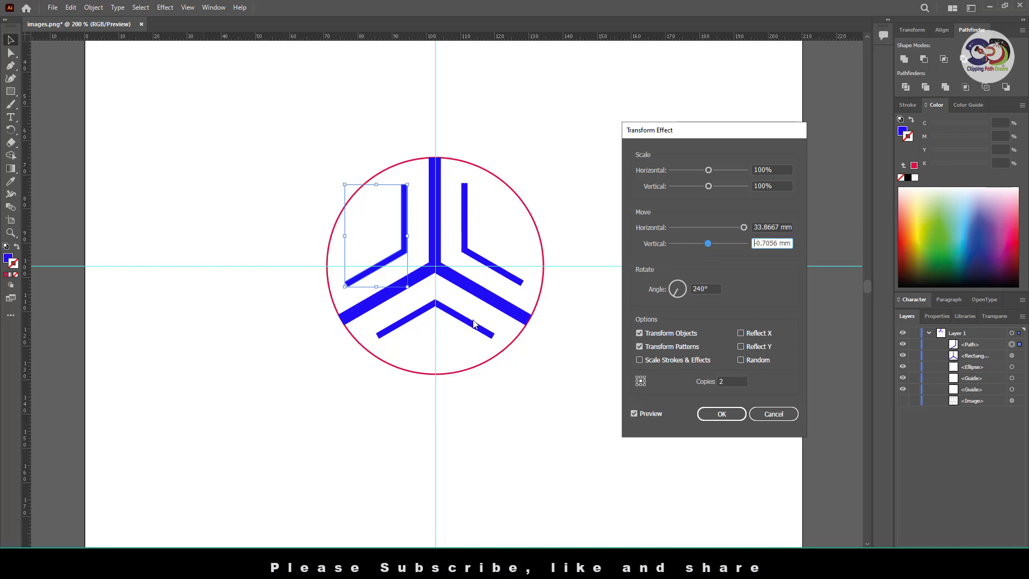
left_click(721, 415)
left_click(535, 424)
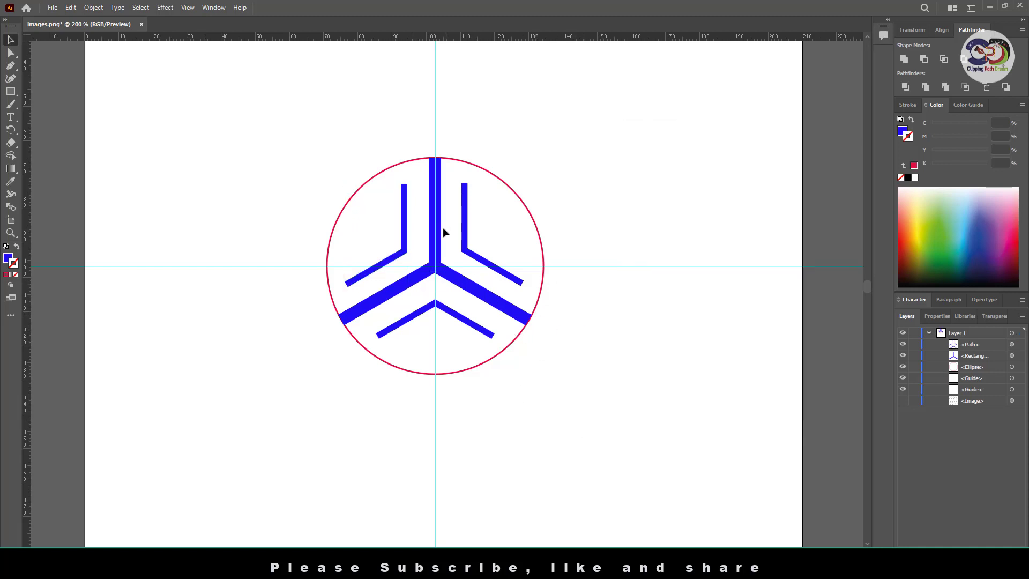
left_click(405, 214)
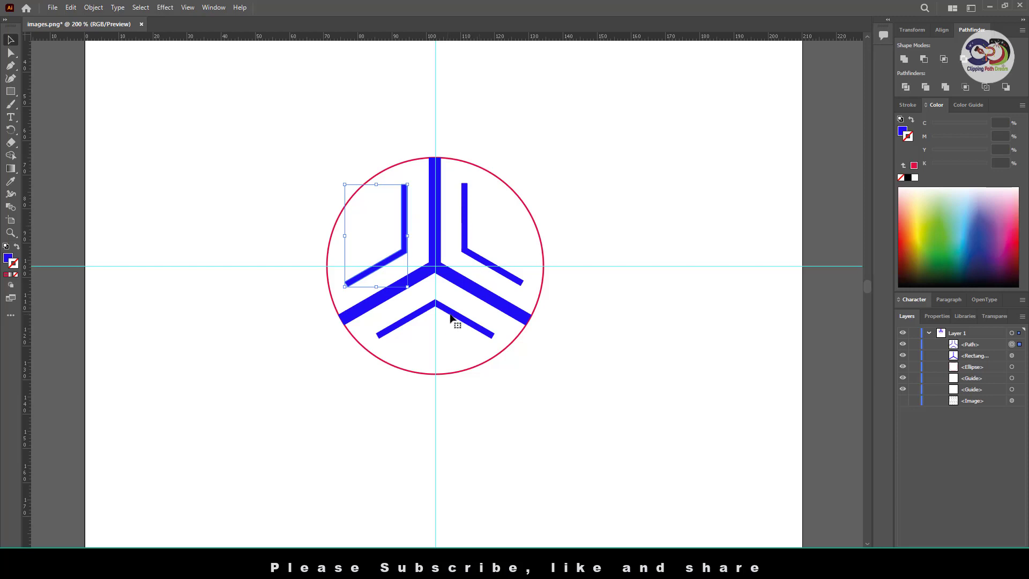
left_click(603, 352)
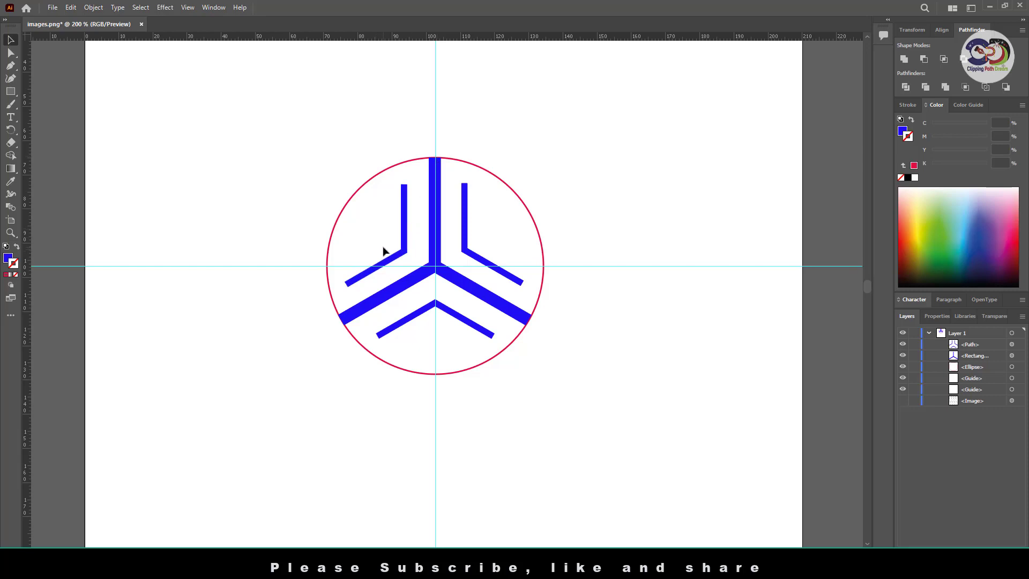
left_click(467, 247)
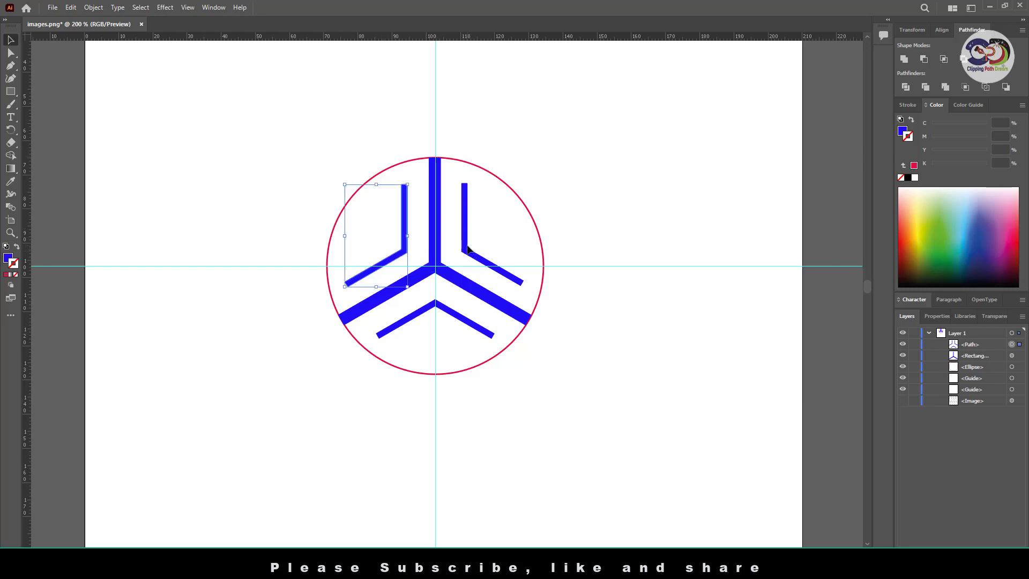
left_click(562, 234)
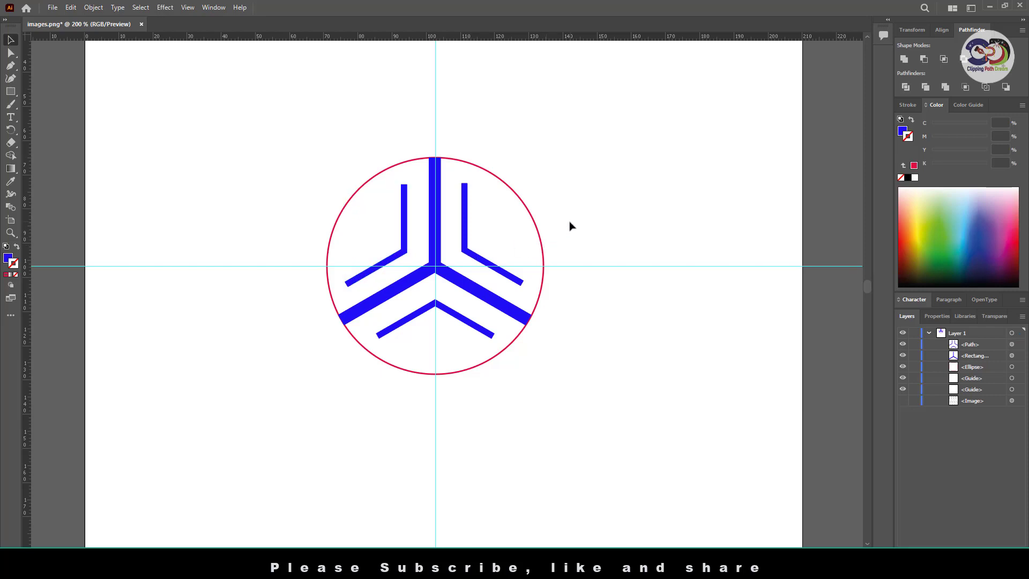
Draw a smaller circle centred on the guide intersection around the bent bars, with a blue outline and no fill.
left_click_drag(9, 93, 45, 105)
left_click_drag(436, 265, 519, 357)
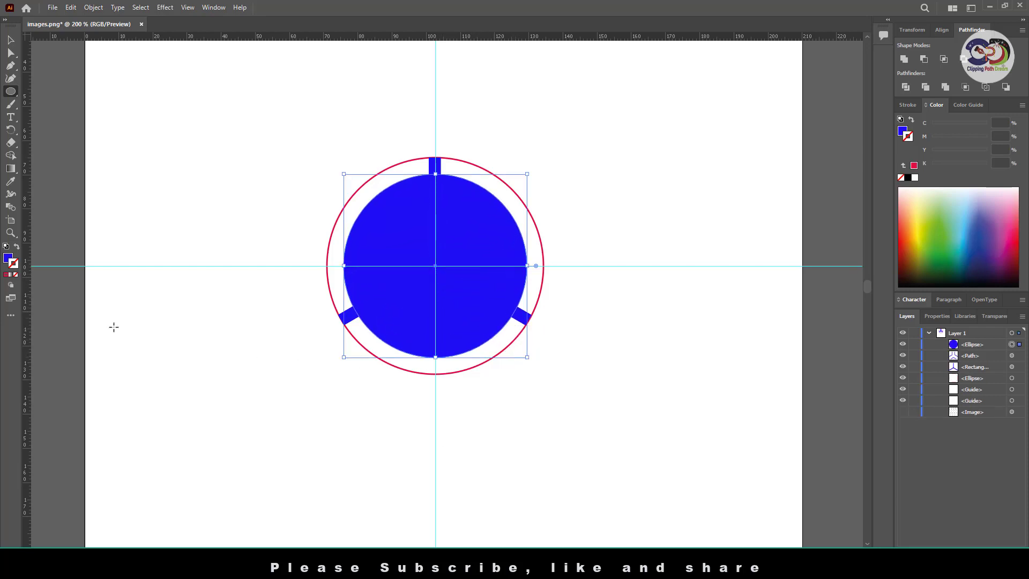
left_click(16, 246)
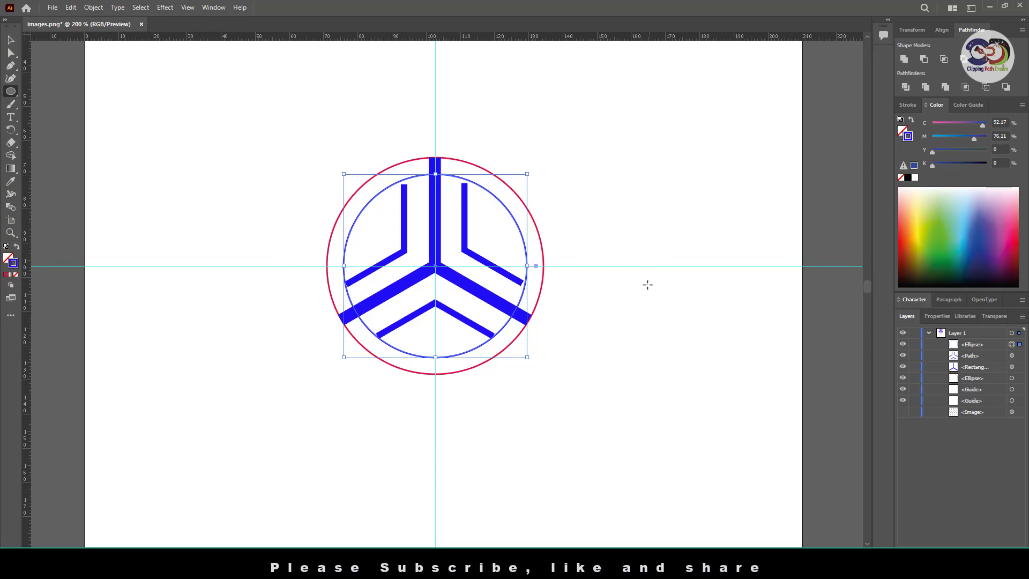
Shrink the inner circle slightly about its centre.
left_click_drag(527, 174, 528, 179)
left_click(424, 230)
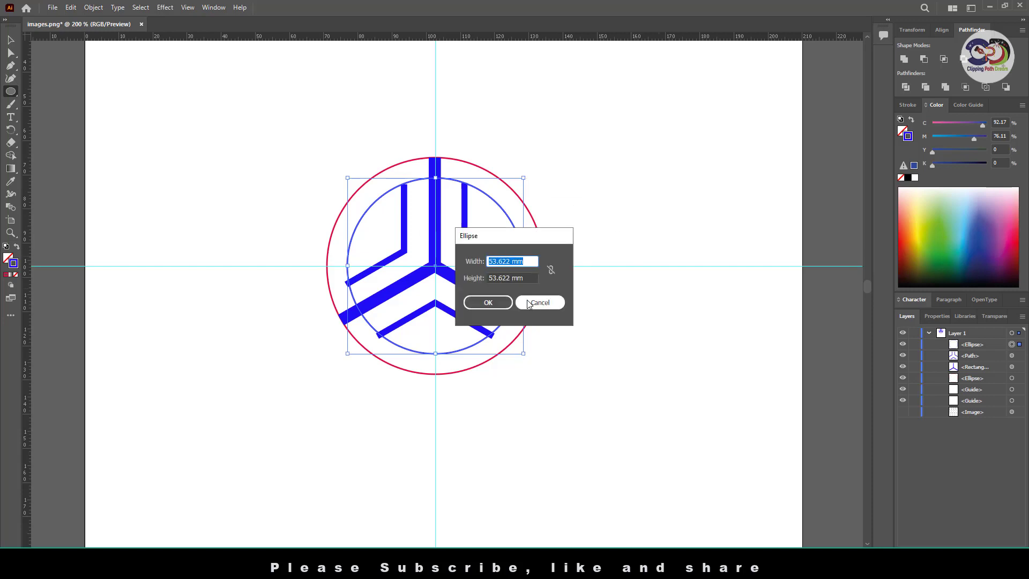
left_click(534, 301)
key("v")
left_click(404, 214)
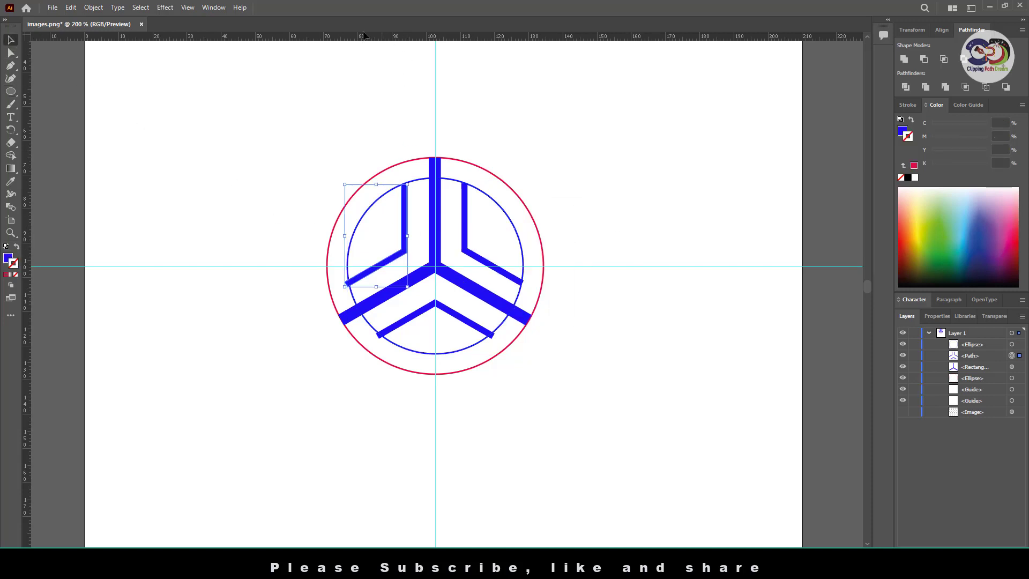
left_click(165, 8)
left_click(179, 29)
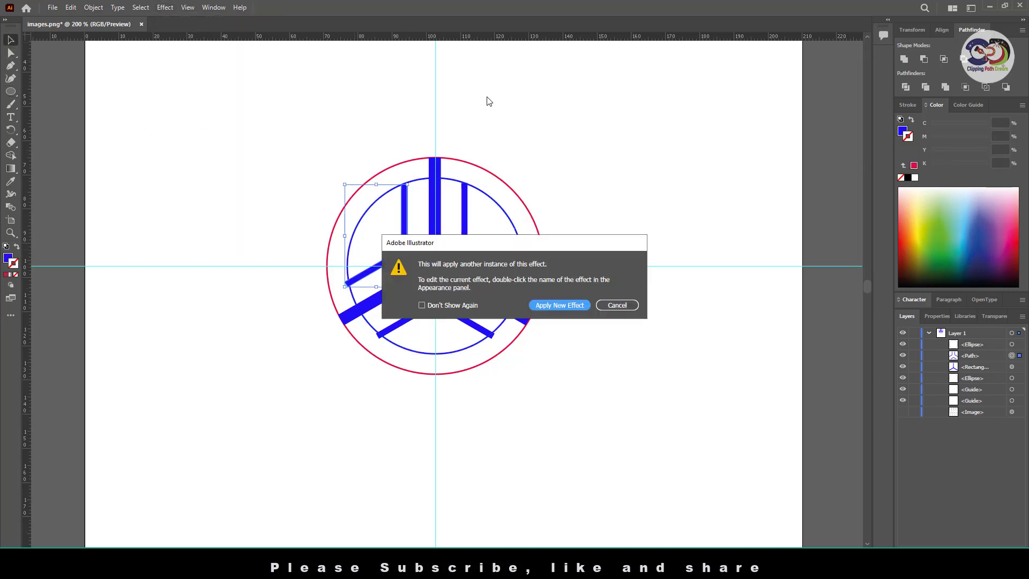
left_click(609, 306)
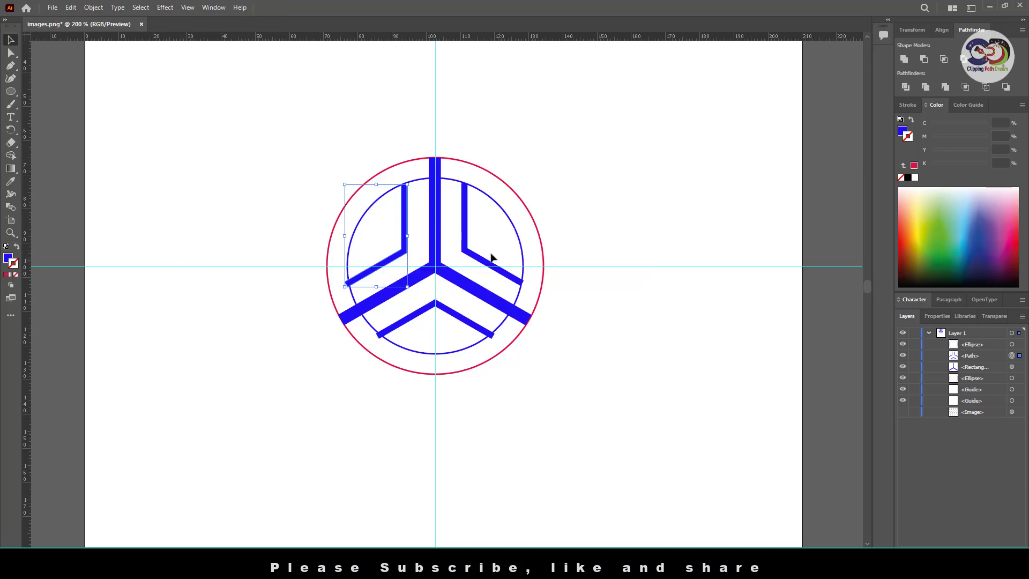
left_click(164, 7)
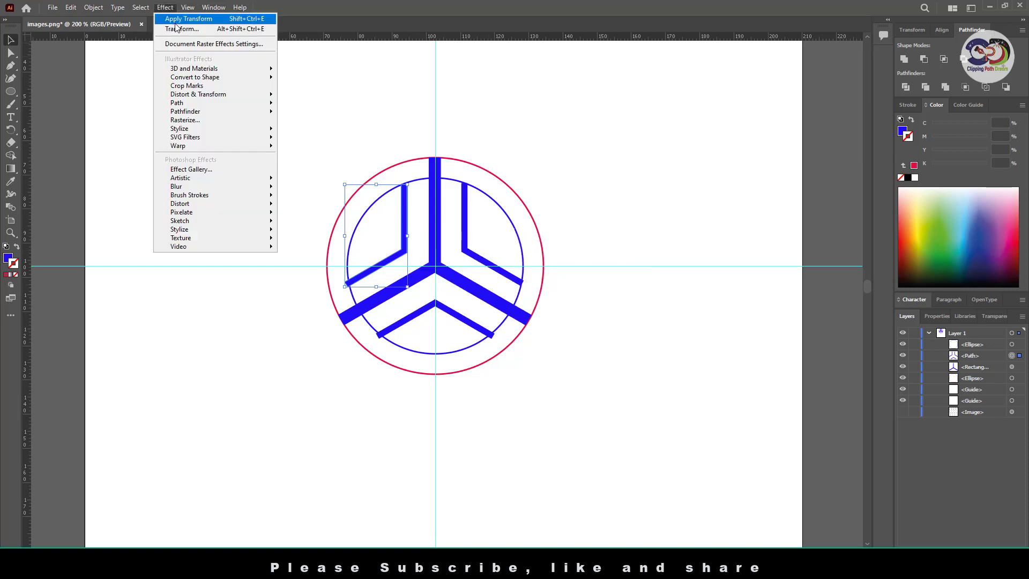
left_click(92, 8)
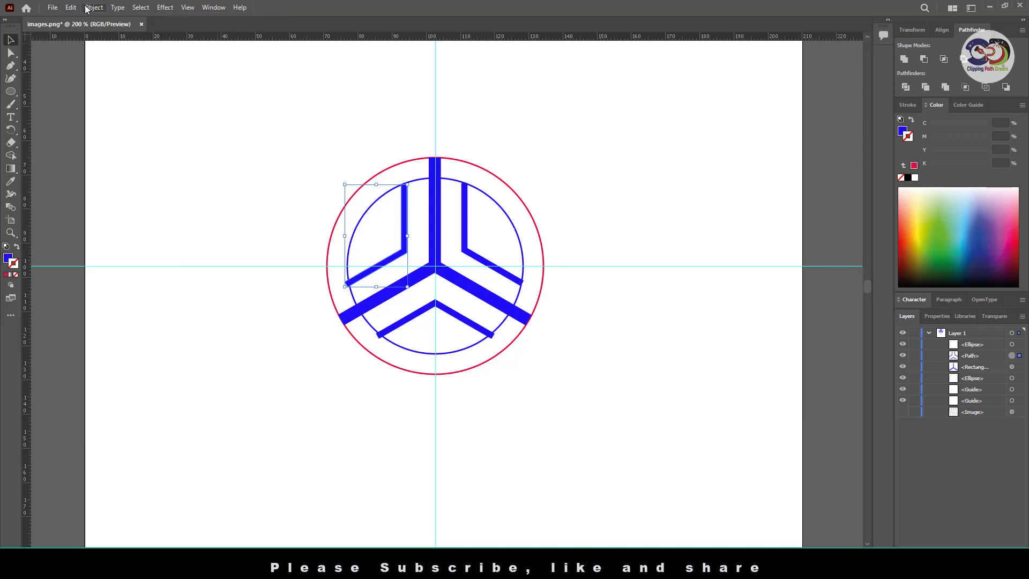
Undo the last scaling of the inner circle and restore its blue outline with no fill.
left_click(76, 7)
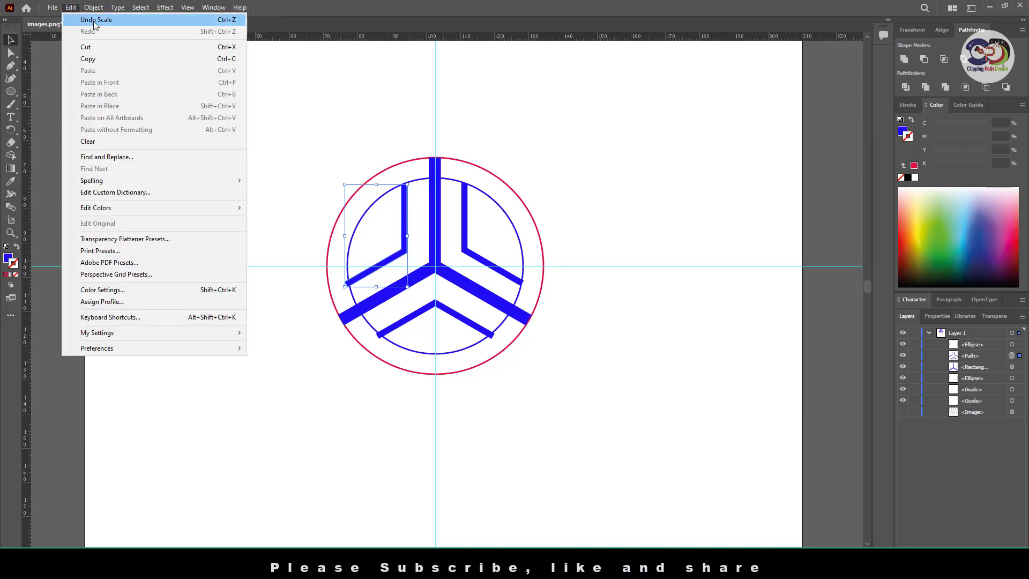
left_click(94, 23)
key("shift+x")
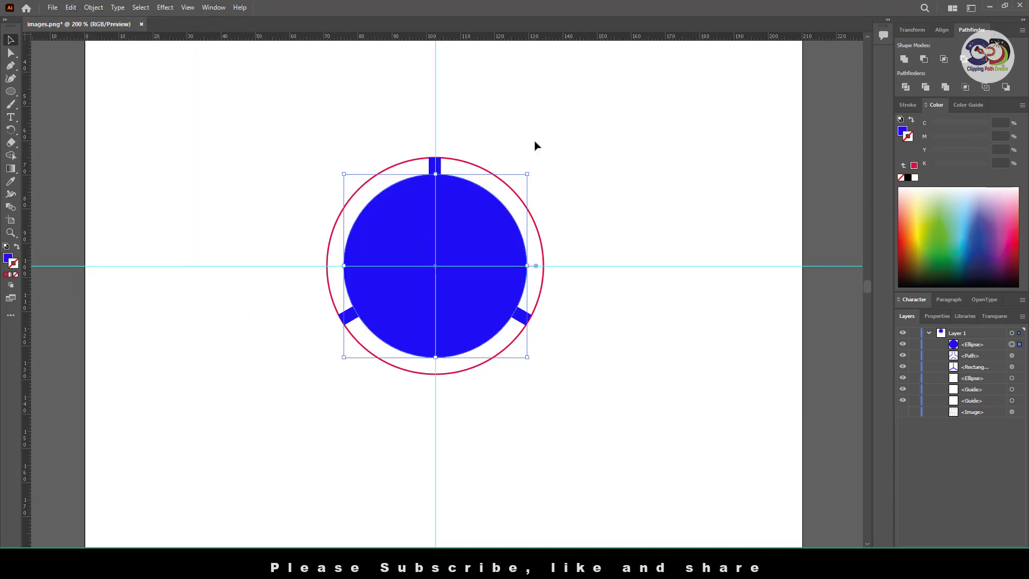
left_click(16, 247)
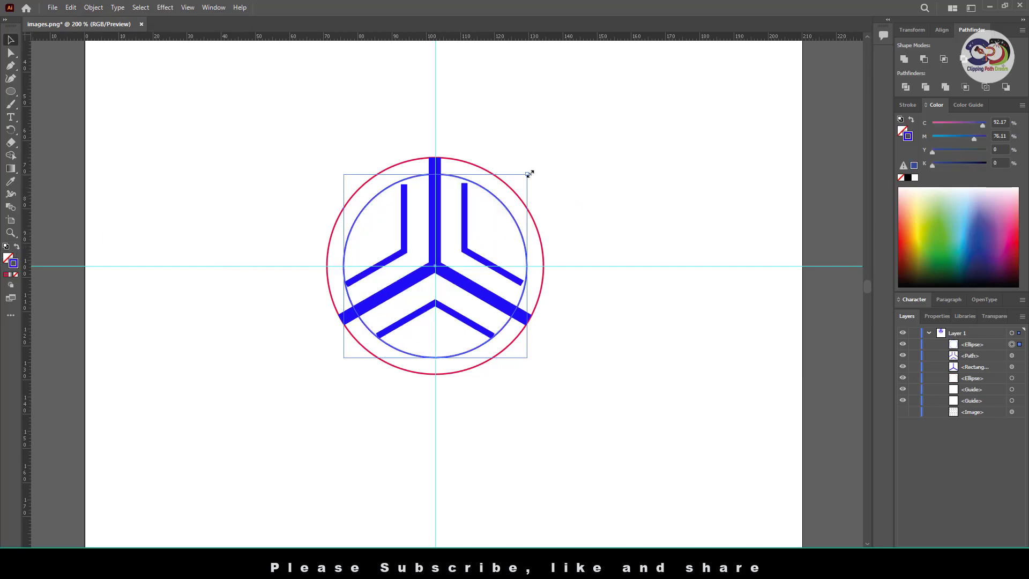
Shrink the inner circle slightly about its centre, and scale the bent thin bars down so they fit inside it.
left_click_drag(529, 174, 529, 178)
left_click(581, 256)
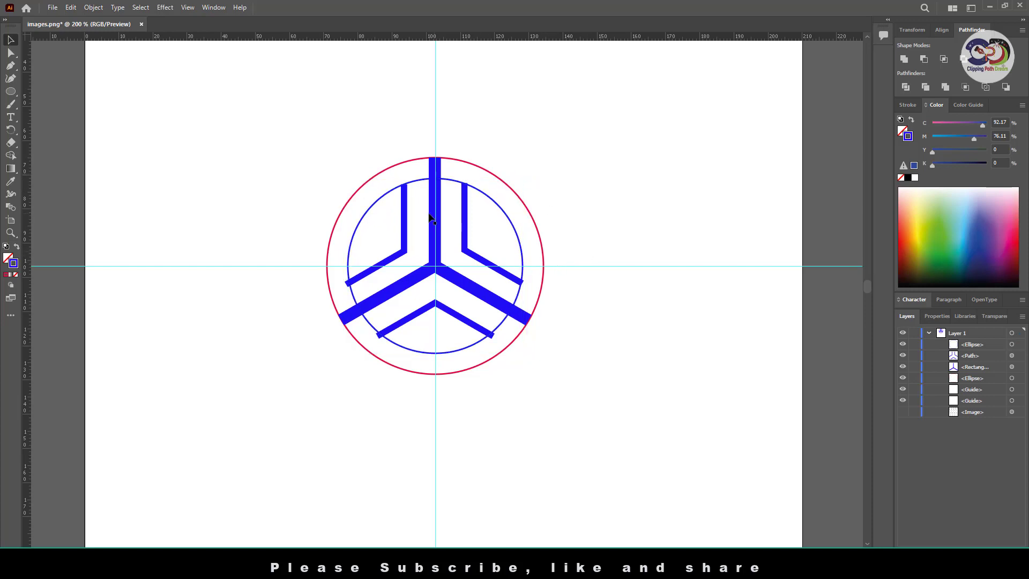
left_click(408, 234)
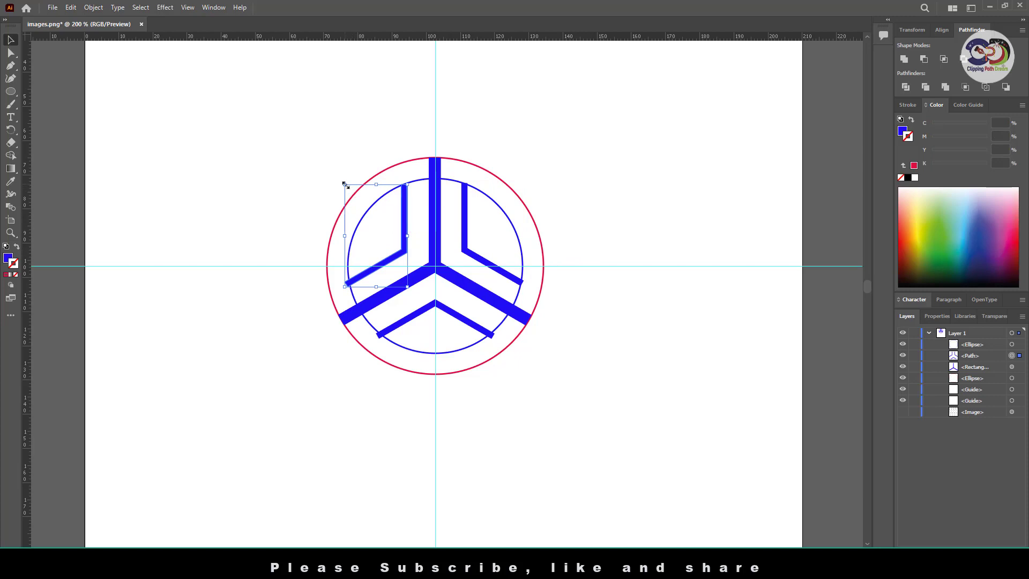
left_click_drag(345, 183, 351, 191)
left_click(606, 227)
Scale the inner circle down about its centre until it meets the tips of the bent bars, and deselect it.
left_click(503, 209)
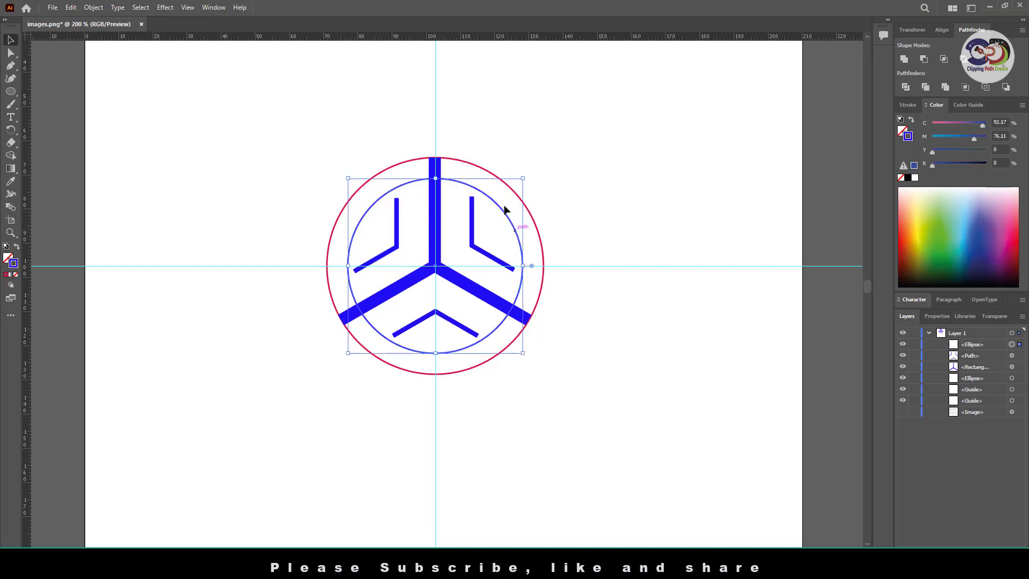
left_click_drag(523, 177, 520, 186)
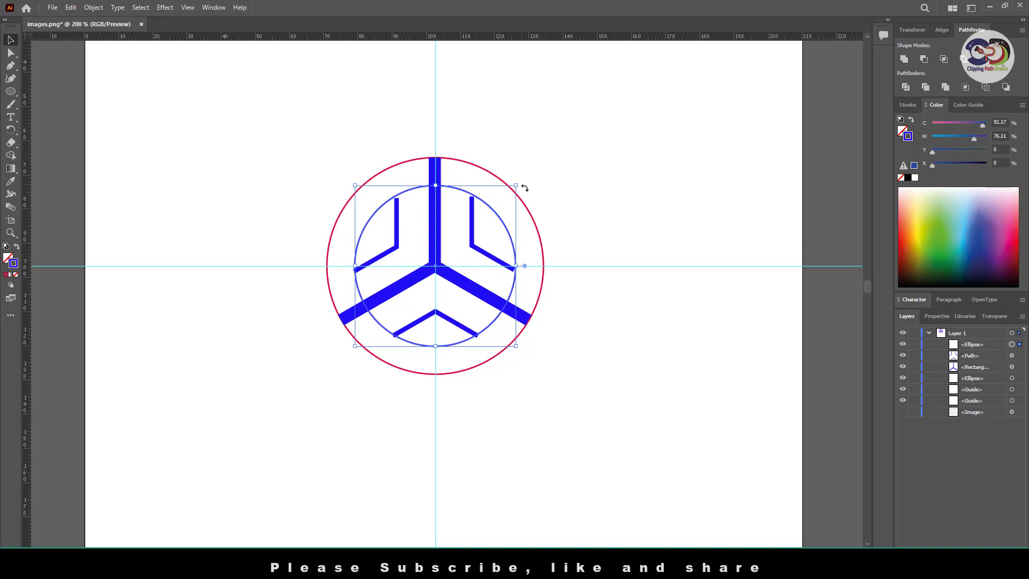
left_click(640, 250)
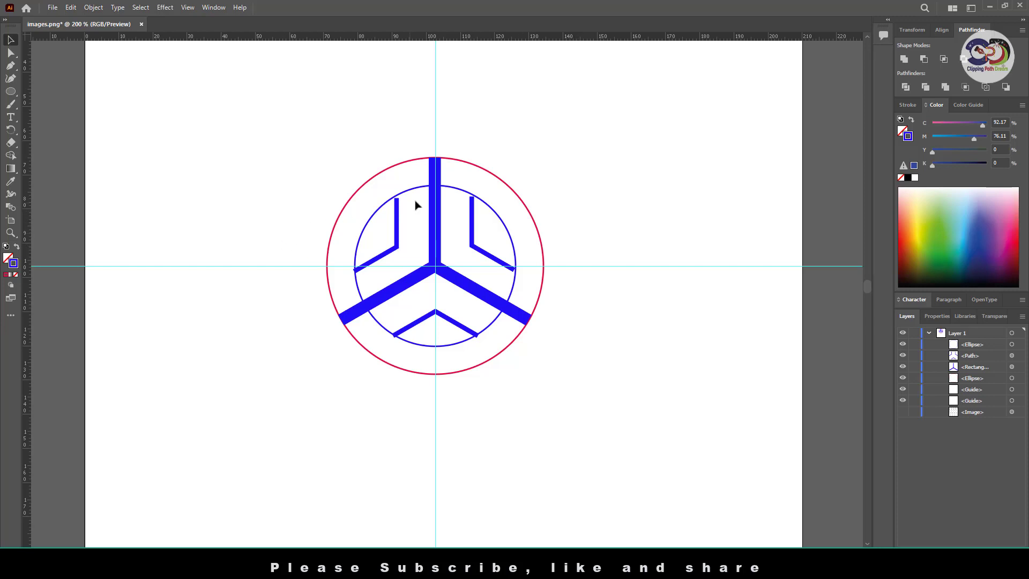
Nudge the bent bars slightly upward so they sit centred inside the inner circle, and deselect them.
left_click(399, 215)
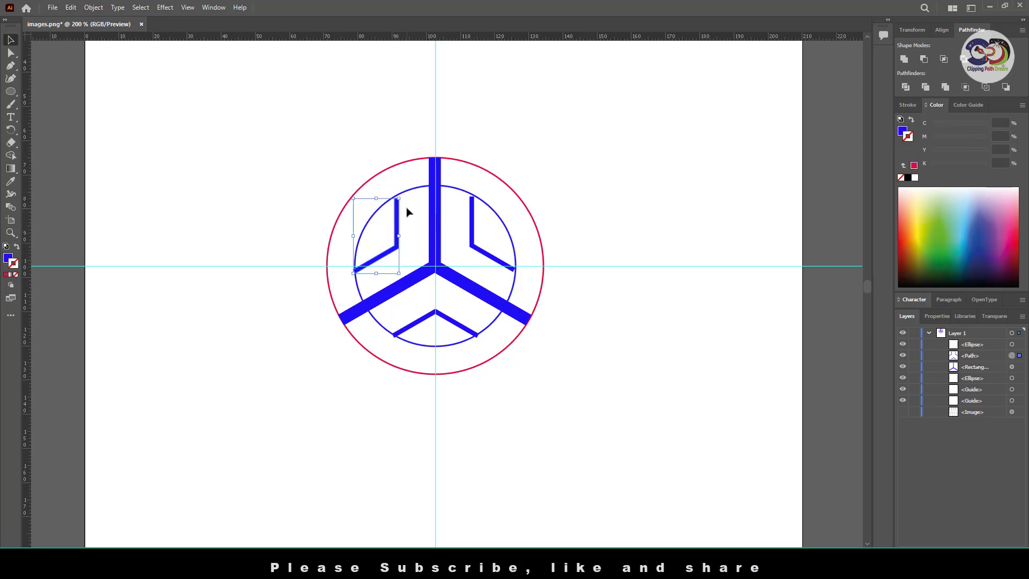
key("Up")
key("Up")
key("Right")
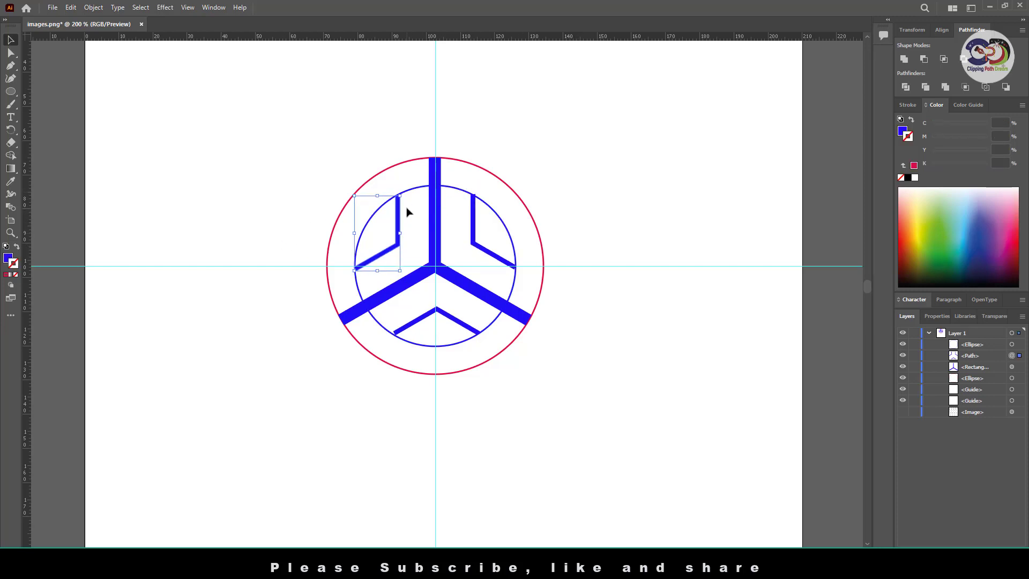
left_click(568, 391)
left_click(397, 235)
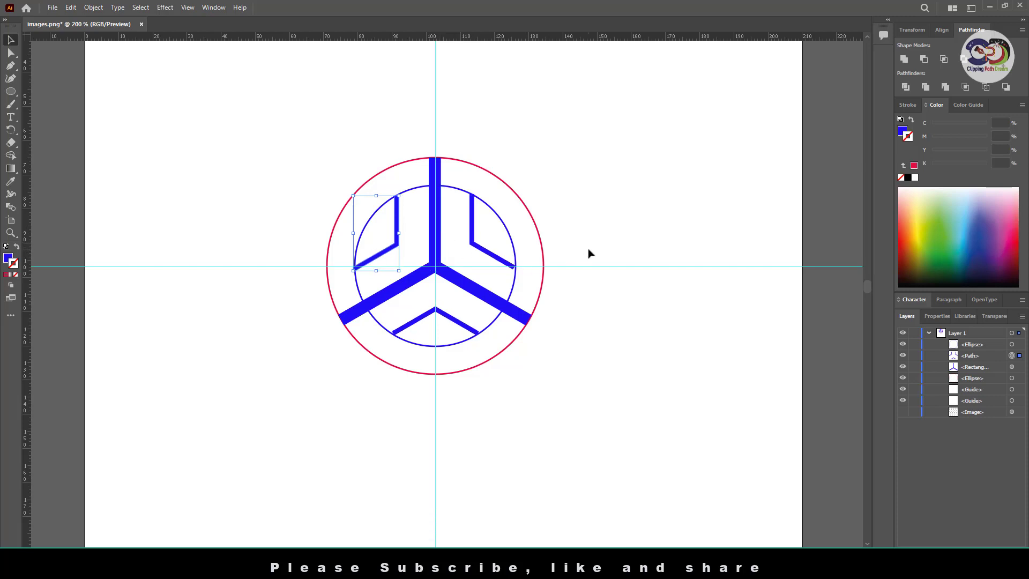
left_click(599, 239)
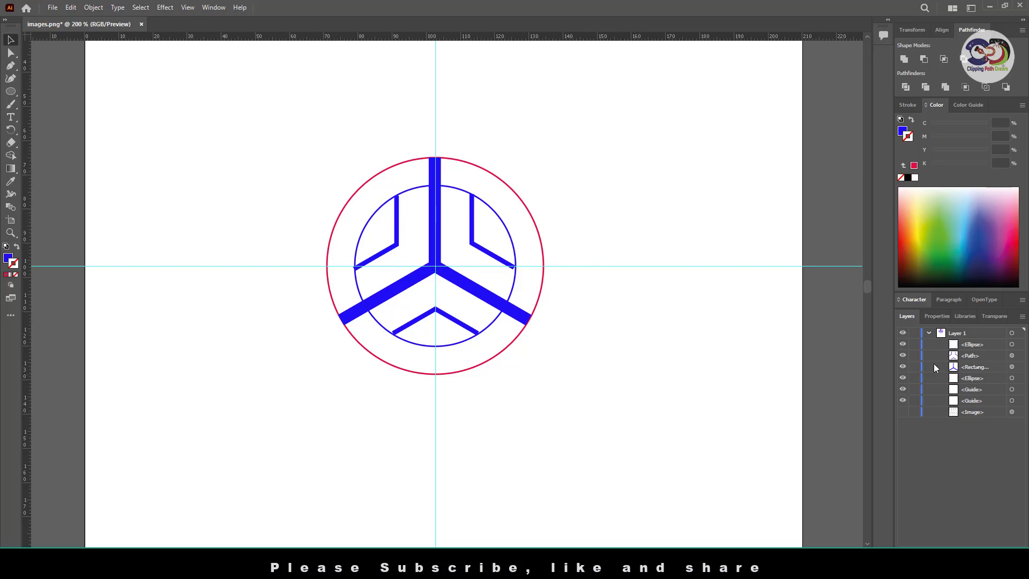
Hide the outer circle, the horizontal guide and the inner circle, and delete the vertical guide.
left_click(903, 380)
left_click(903, 388)
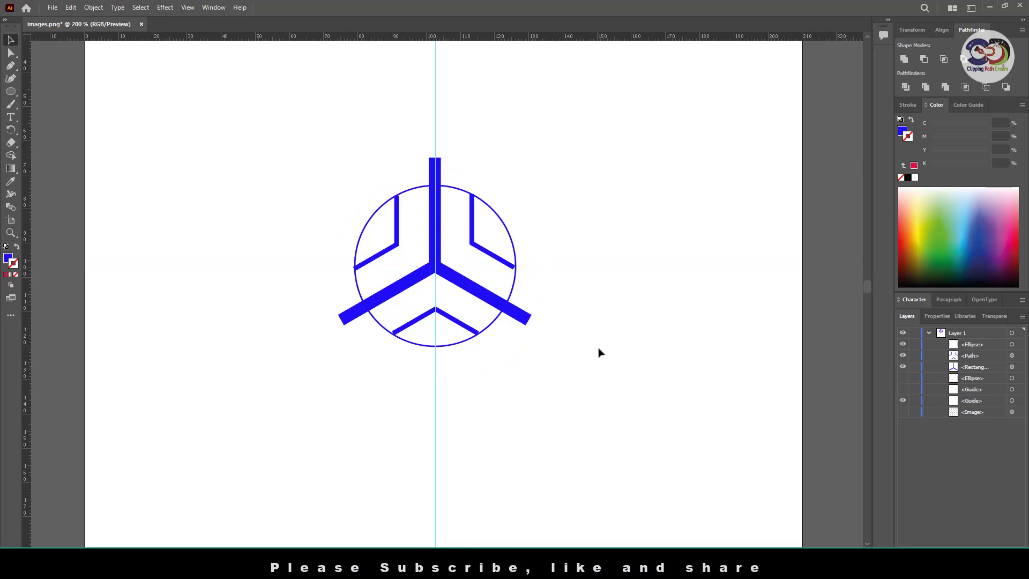
left_click(903, 344)
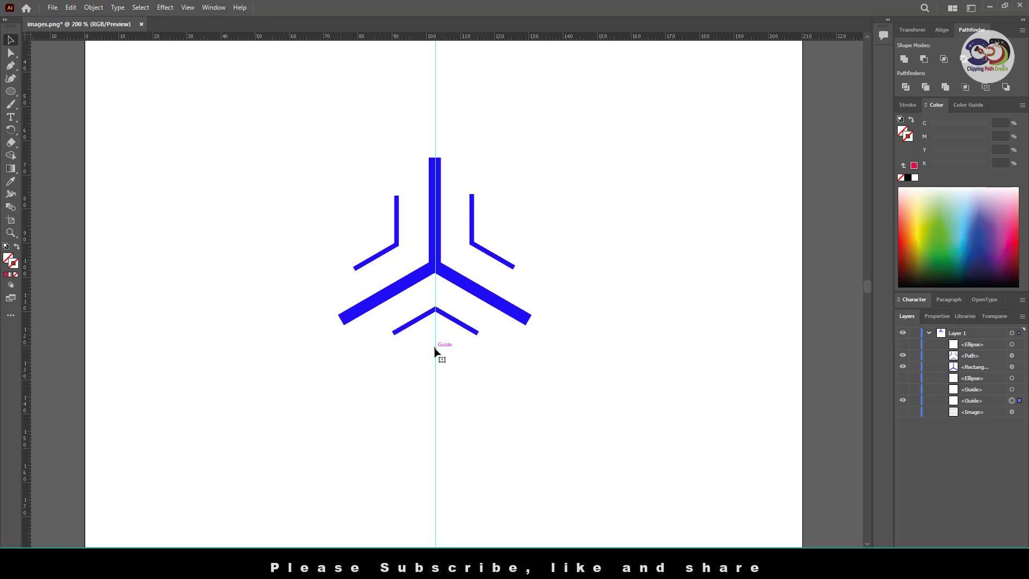
left_click_drag(429, 354, 478, 397)
key("Delete")
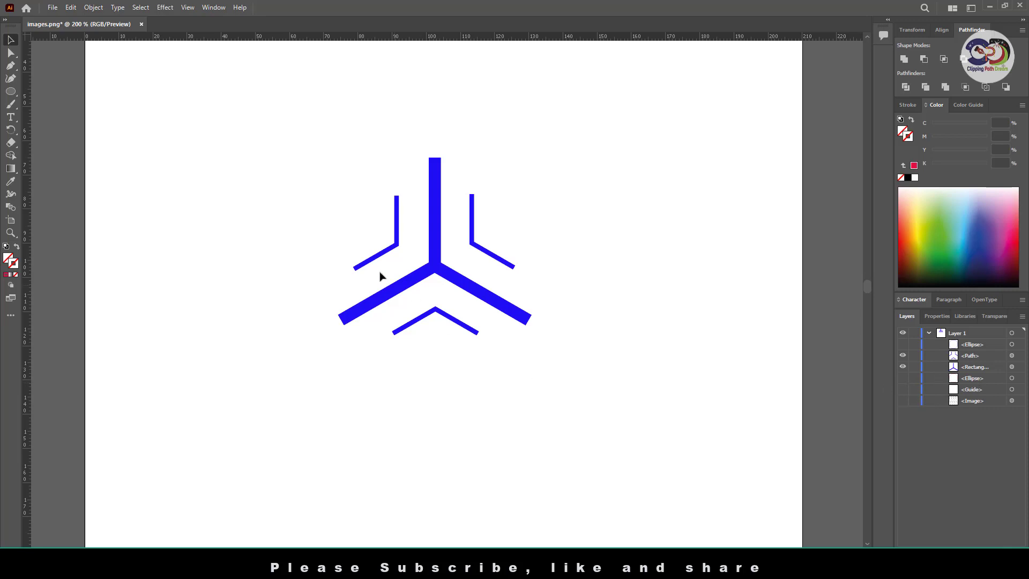
left_click_drag(270, 182, 657, 413)
left_click(561, 183)
left_click(375, 257)
left_click(434, 215, "shift")
right_click(435, 258)
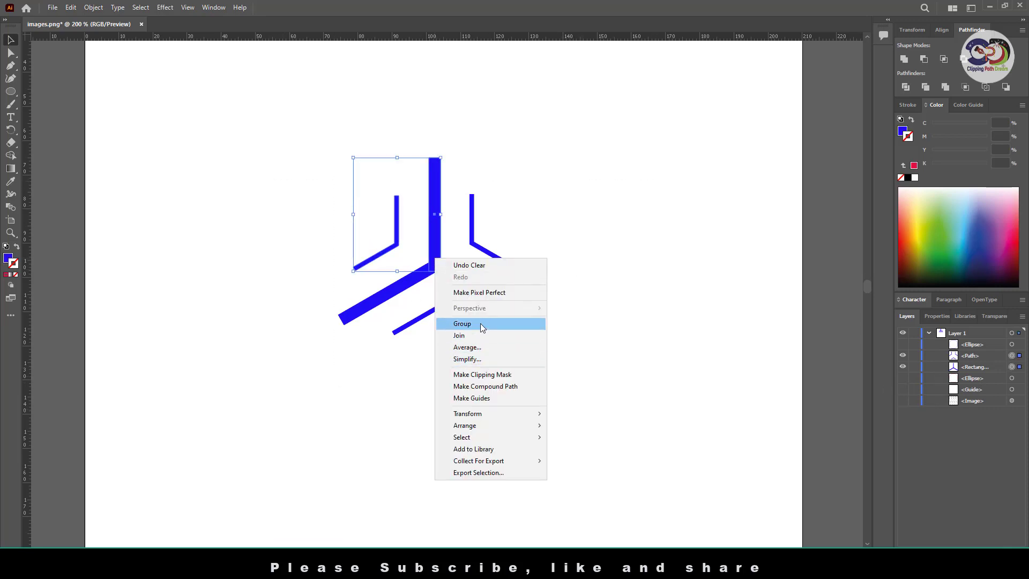
left_click(403, 349)
left_click(391, 249)
right_click(390, 250)
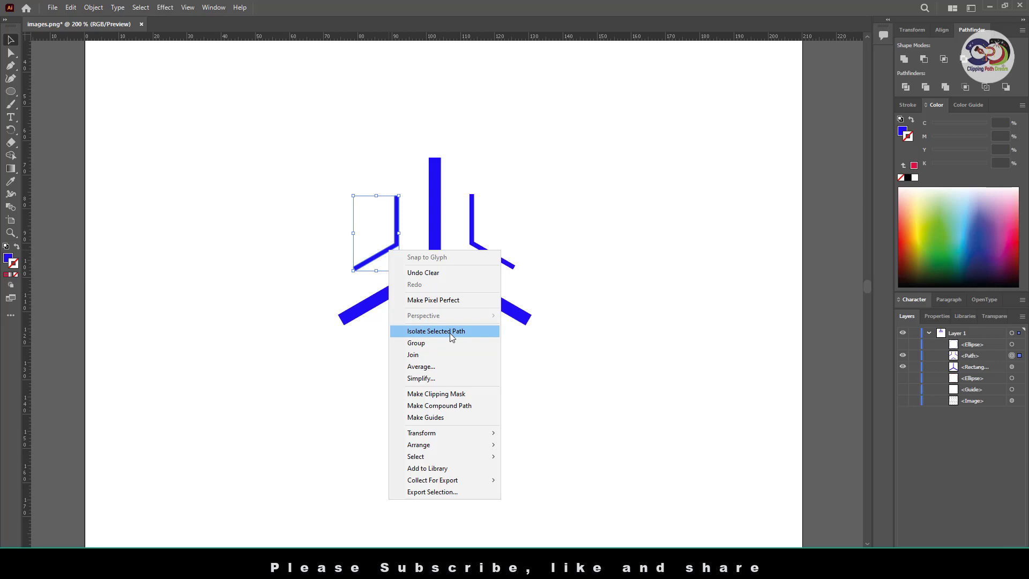
left_click(294, 193)
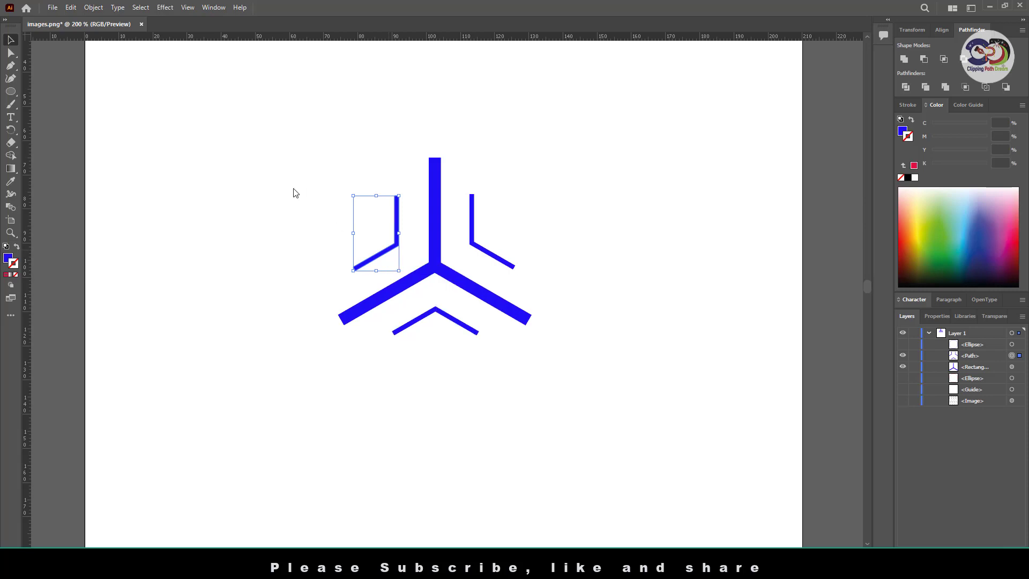
Expand the appearance of the bent thin bars so that all three become real shapes.
left_click(397, 230)
left_click(93, 8)
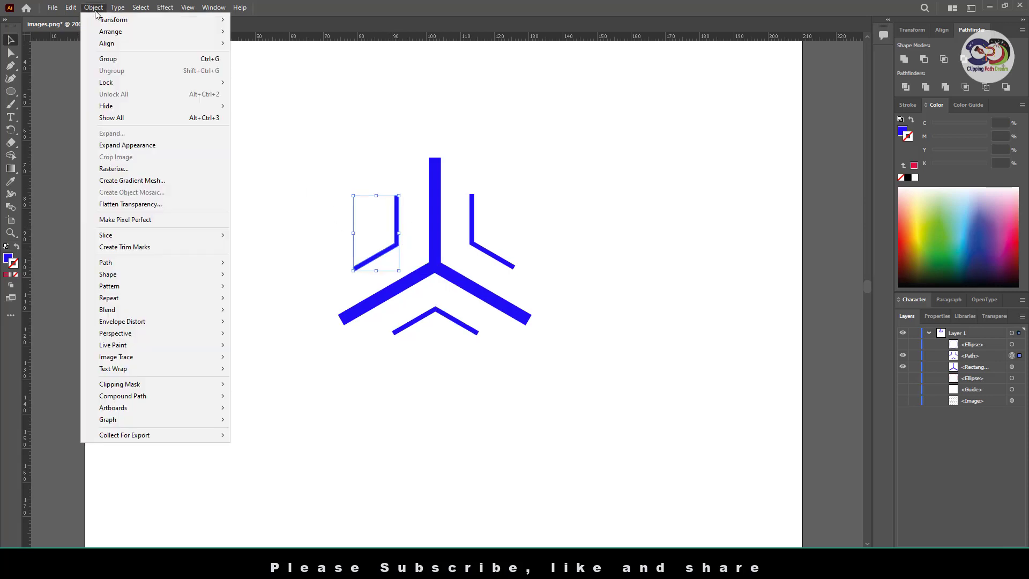
left_click(131, 145)
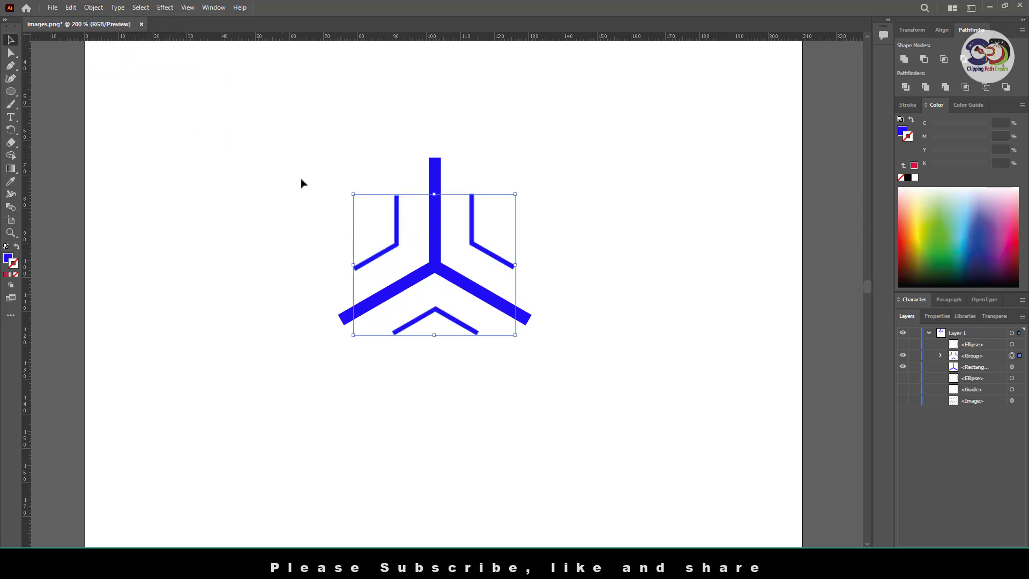
right_click(399, 225)
left_click(382, 231)
left_click(403, 234)
Expand the appearance of the three thick spokes, unite them into one shape with Pathfinder, and deselect it.
left_click(437, 178)
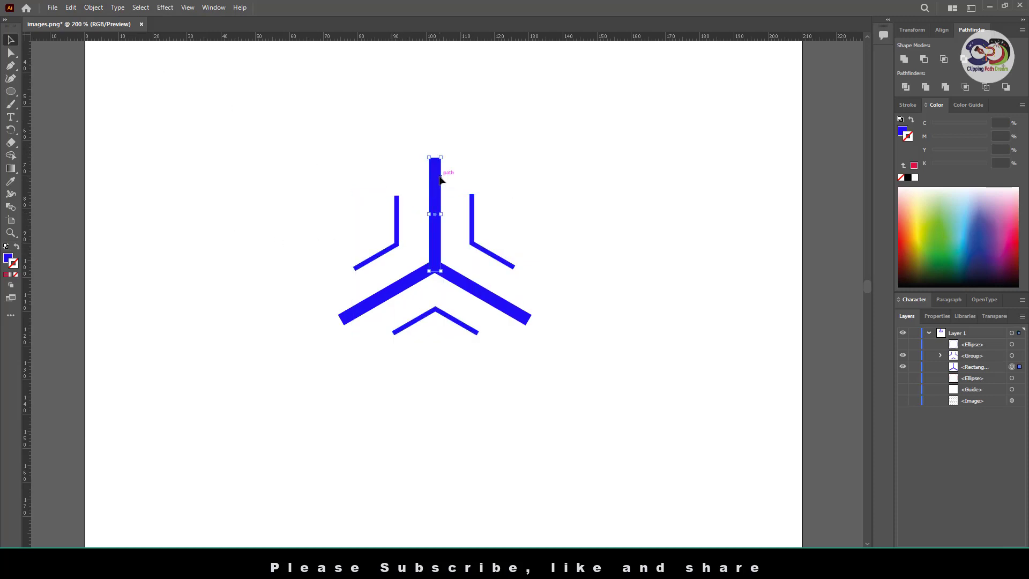
left_click(93, 8)
left_click(158, 145)
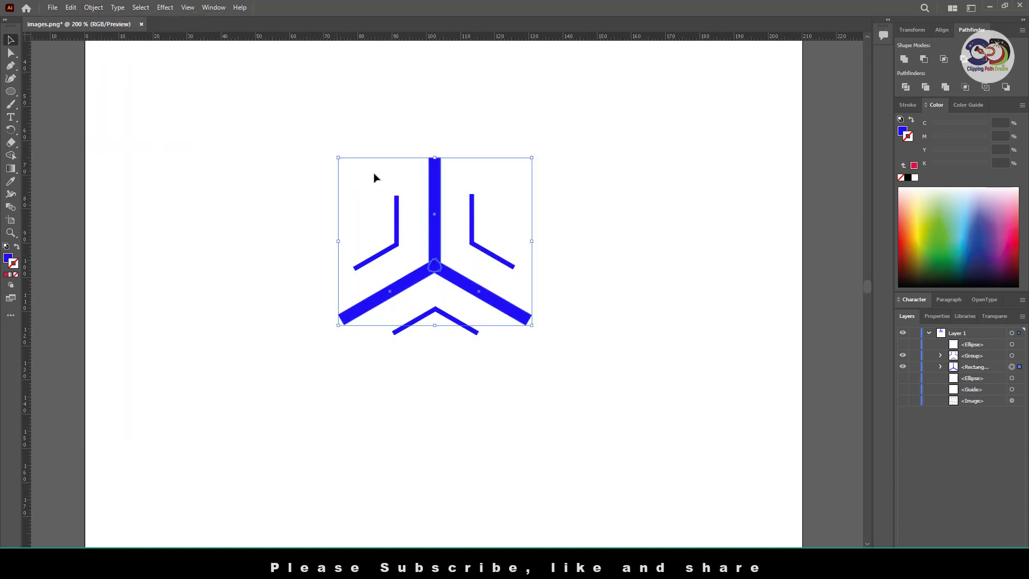
left_click(571, 207)
left_click(440, 244)
left_click(904, 59)
left_click(648, 218)
Select the united spokes together with the bent bars and group them.
left_click(491, 257)
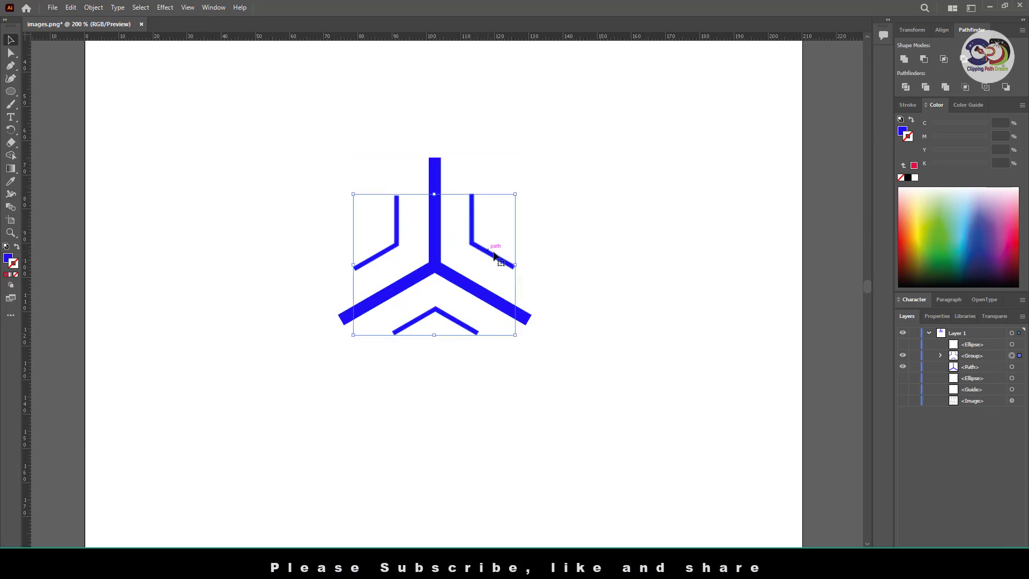
left_click(538, 266)
left_click_drag(536, 160, 312, 344)
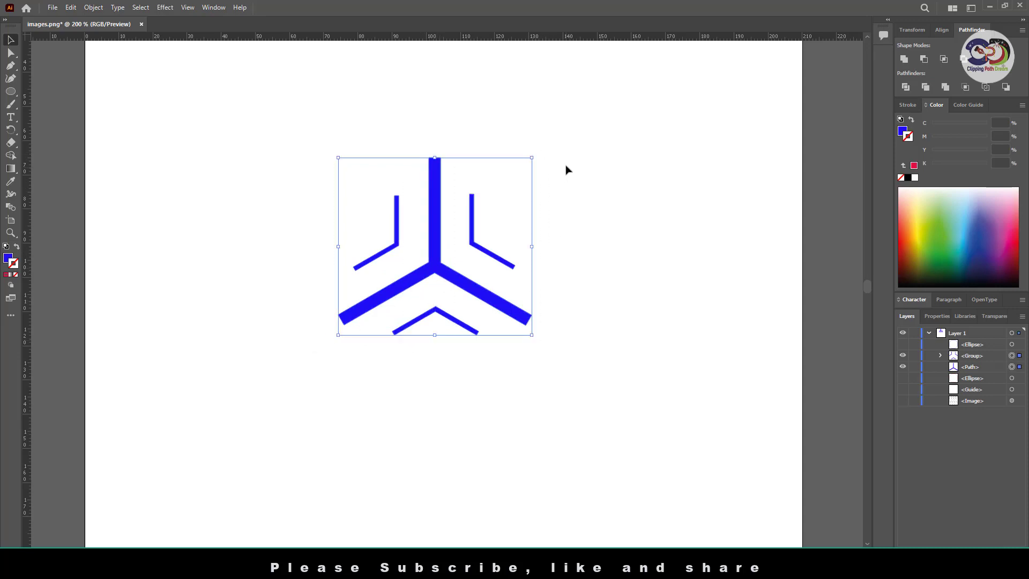
right_click(434, 228)
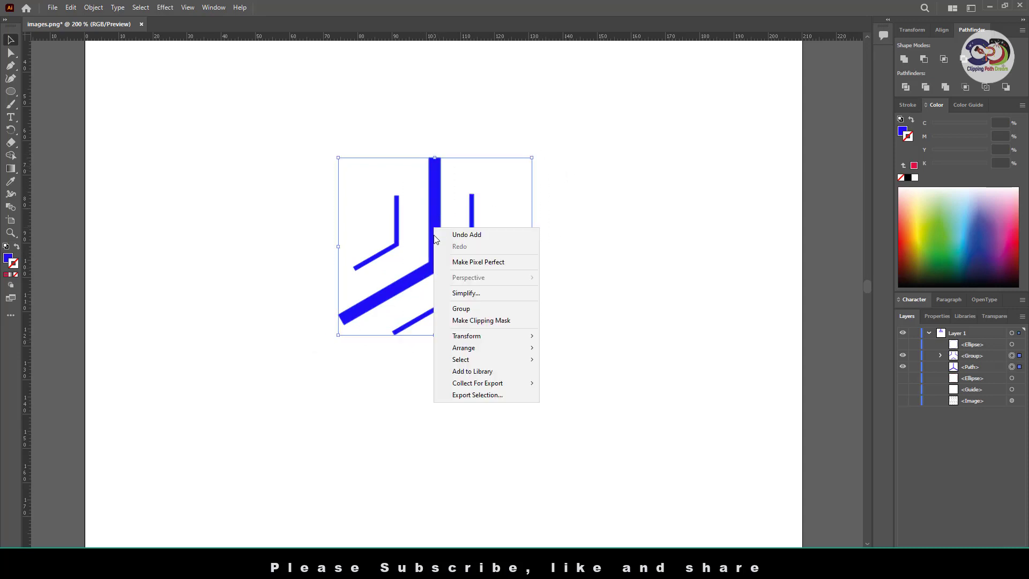
left_click(464, 309)
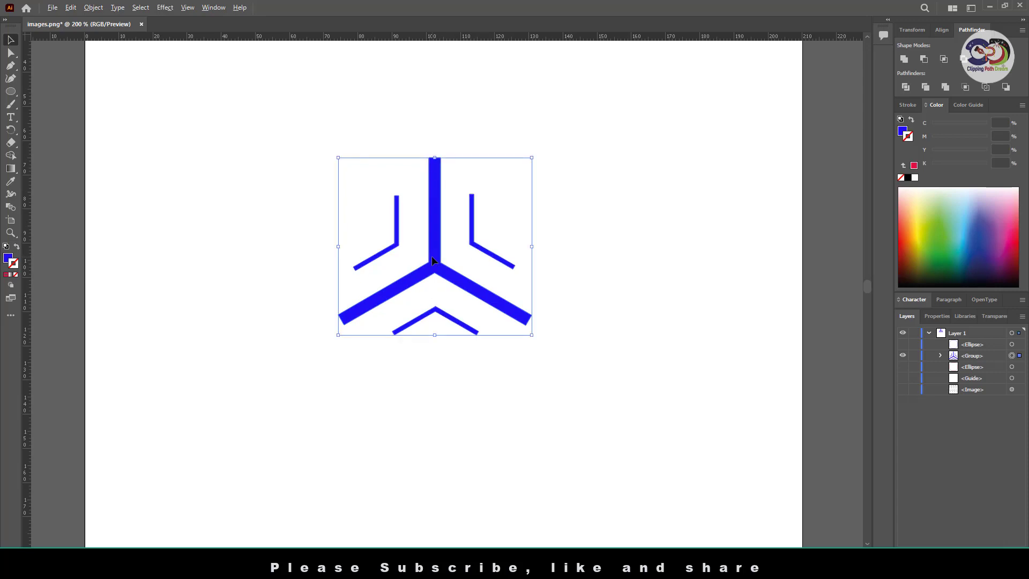
Try duplicating the grouped symbol about 45 mm above the original, and undo the duplicate.
left_click_drag(432, 255, 435, 106)
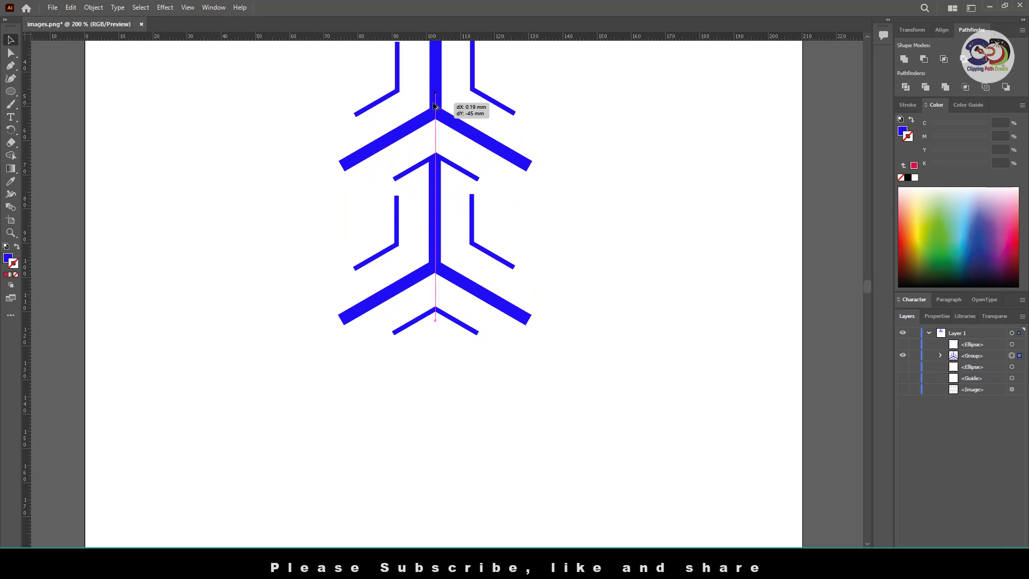
left_click_drag(434, 106, 433, 105)
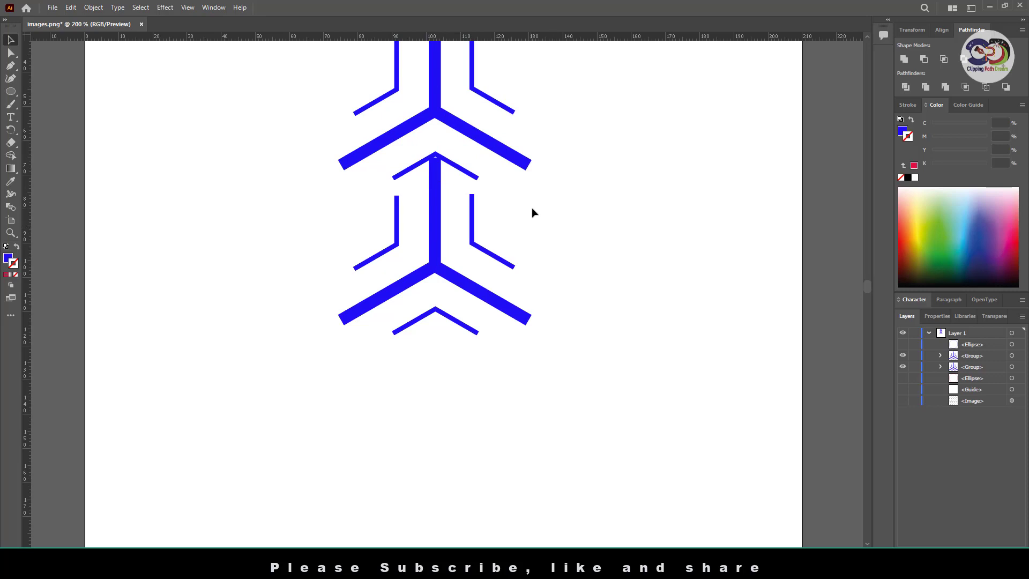
key("ctrl+z")
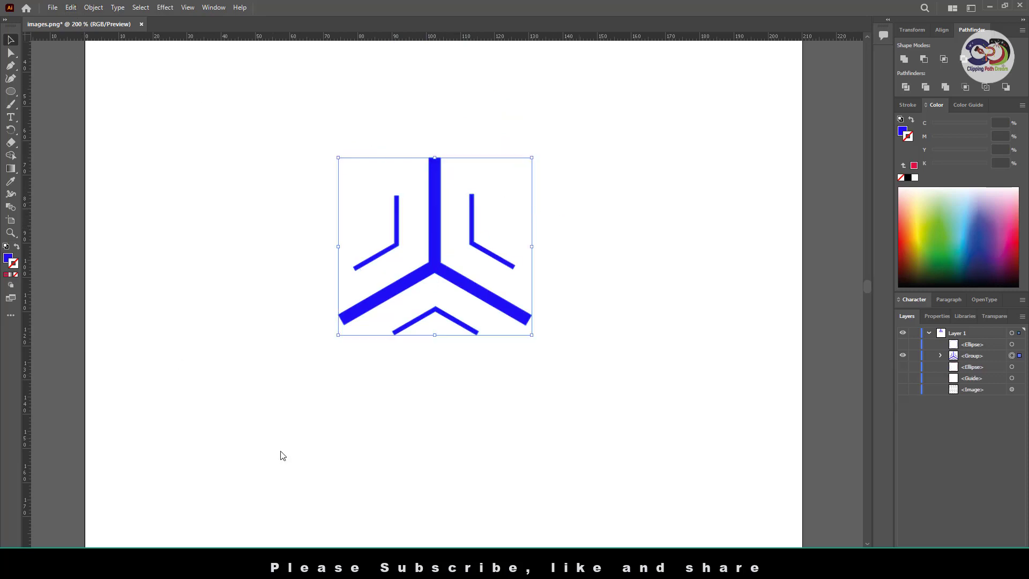
Make a new pattern from the grouped symbol and accept the notice about the pattern swatch.
left_click(93, 7)
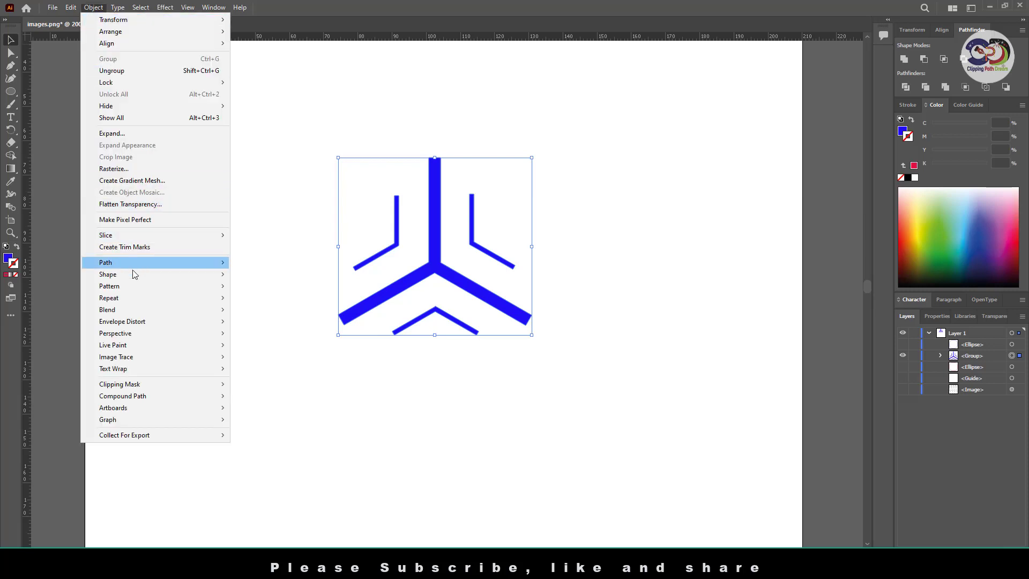
mouse_move(144, 286)
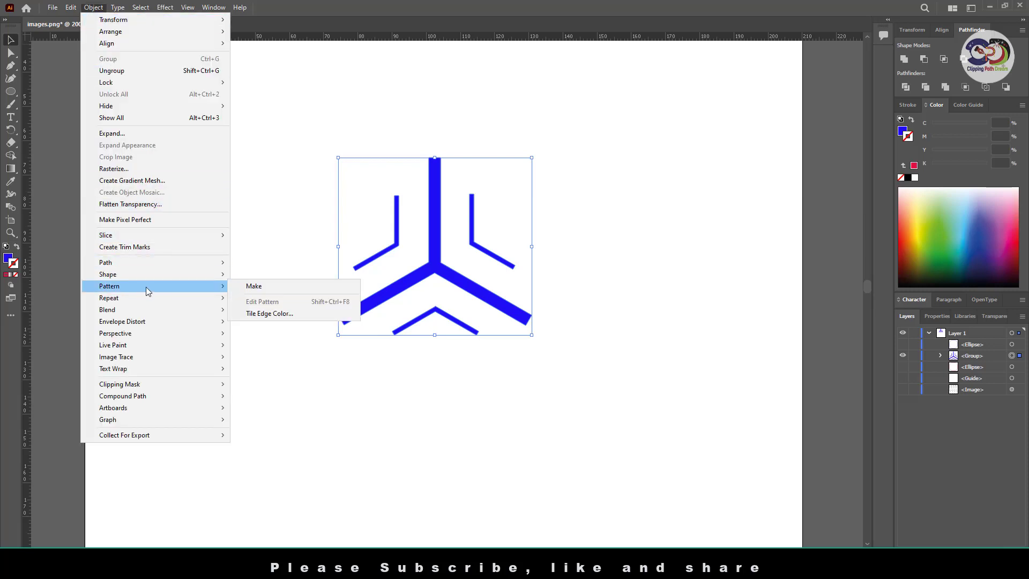
left_click(260, 287)
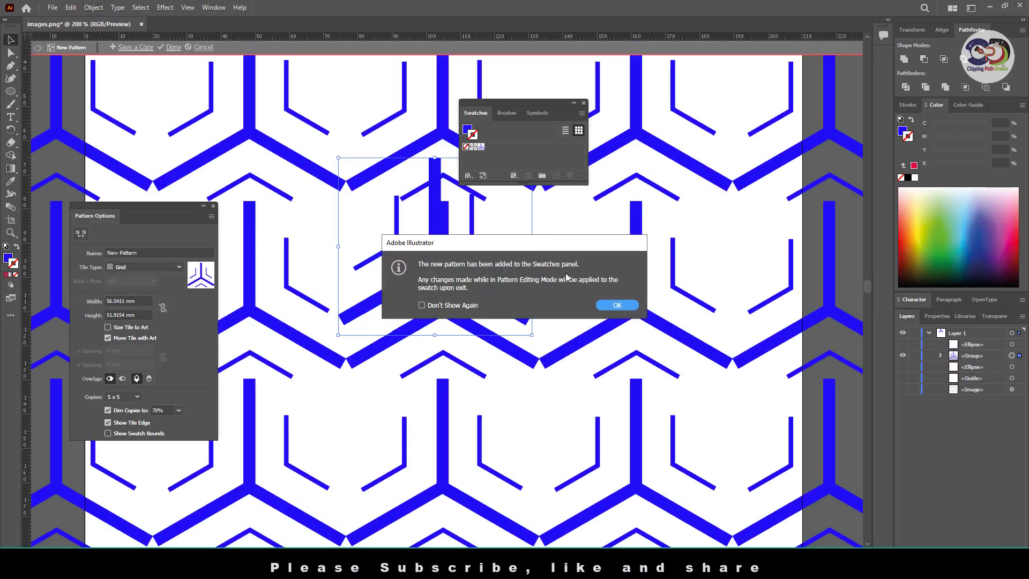
left_click(611, 305)
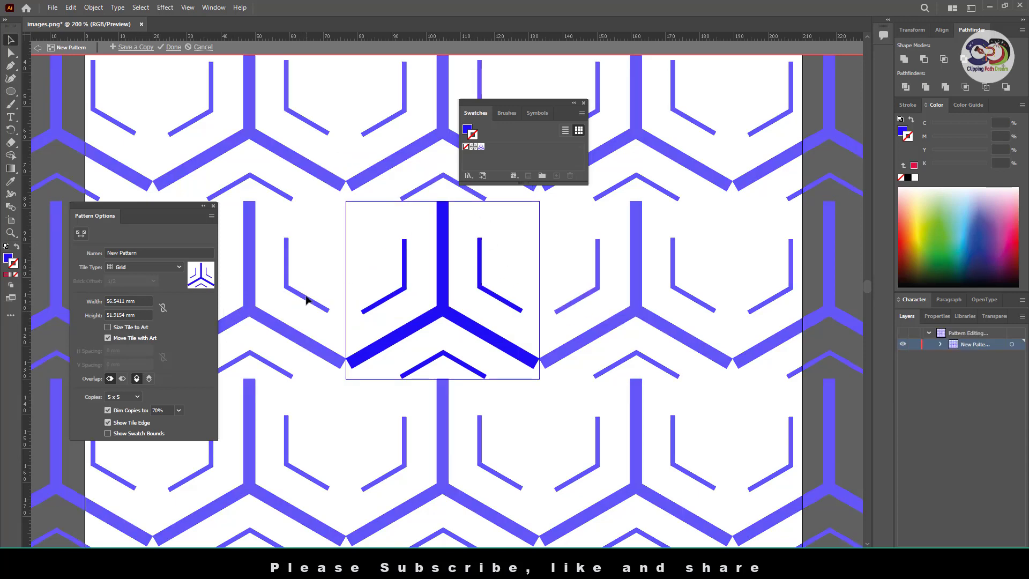
Set the new pattern's tile type to Brick by Row.
scroll(340, 324, "down", 2)
key("ctrl+minus")
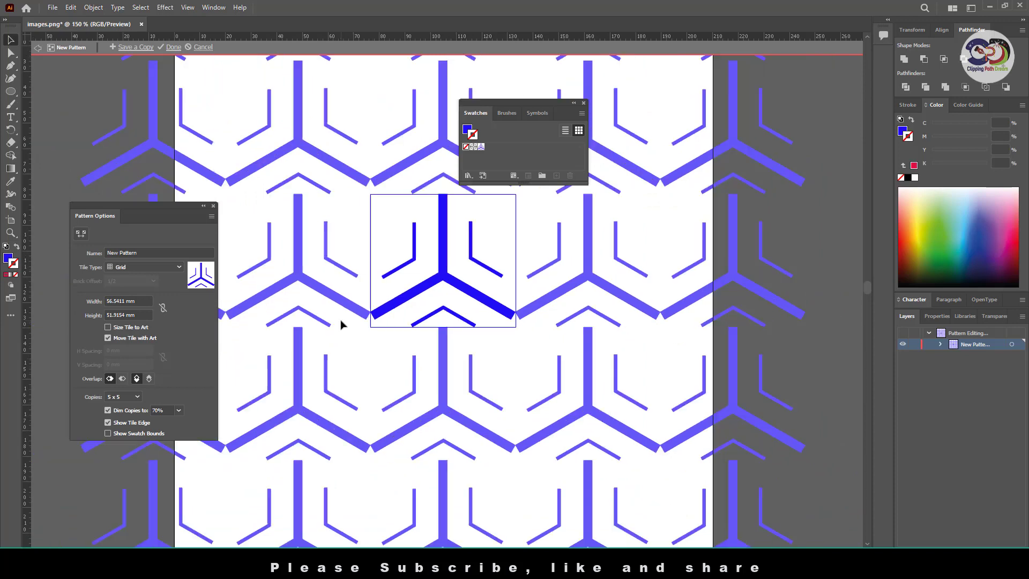
key("ctrl+minus")
key("ctrl+minus")
key("ctrl+minus")
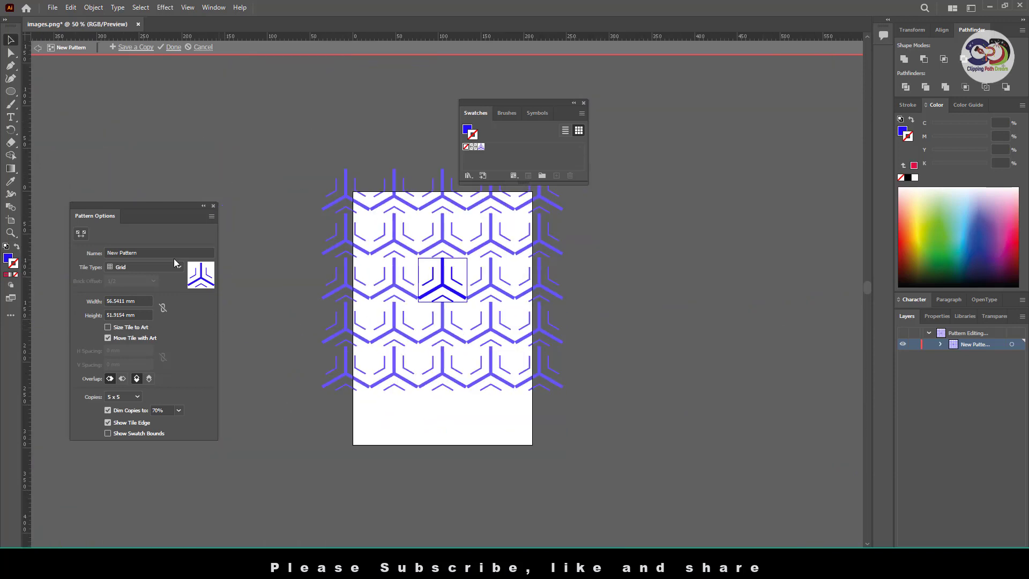
left_click(142, 267)
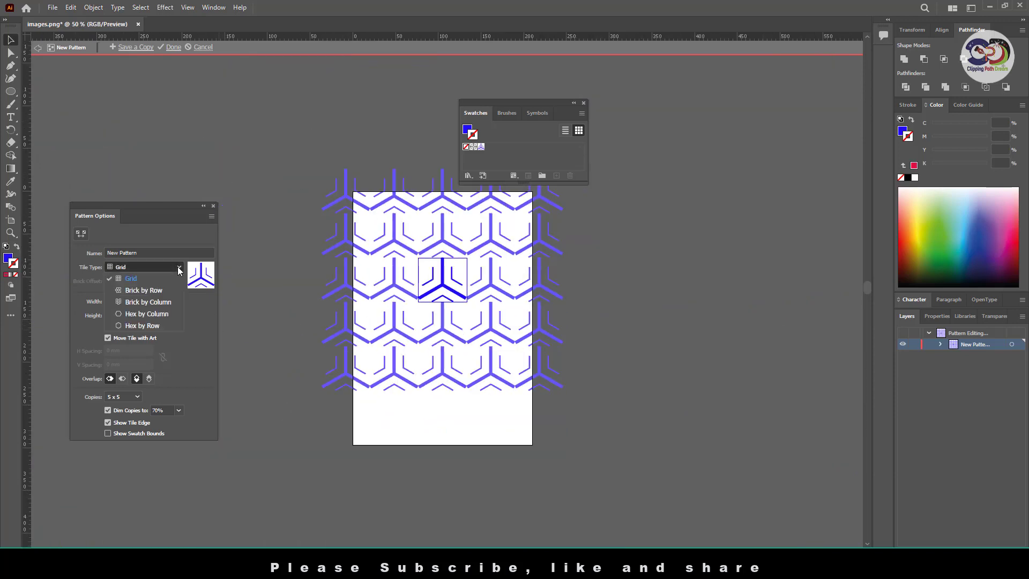
left_click(144, 290)
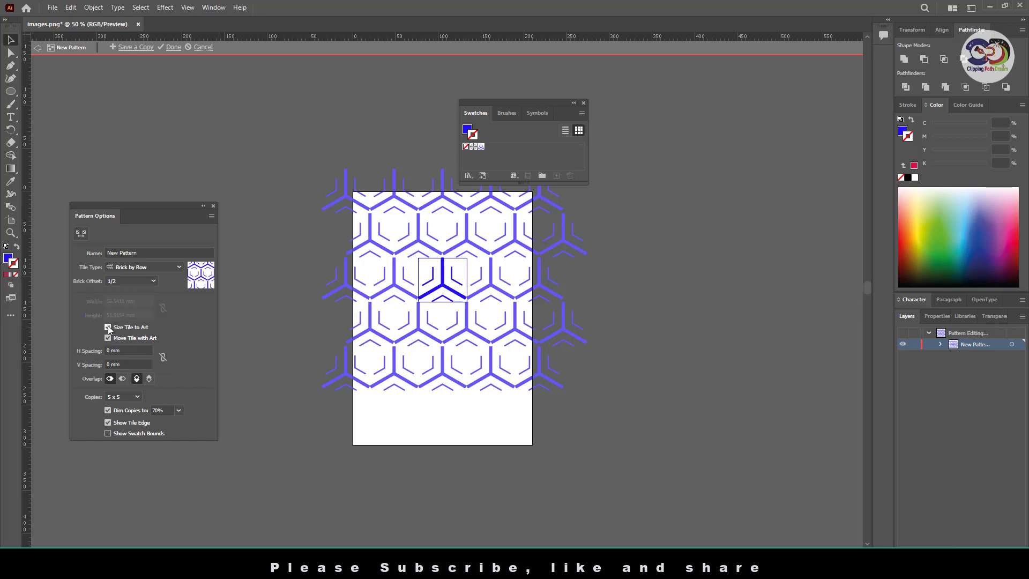
left_click(122, 380)
left_click(110, 379)
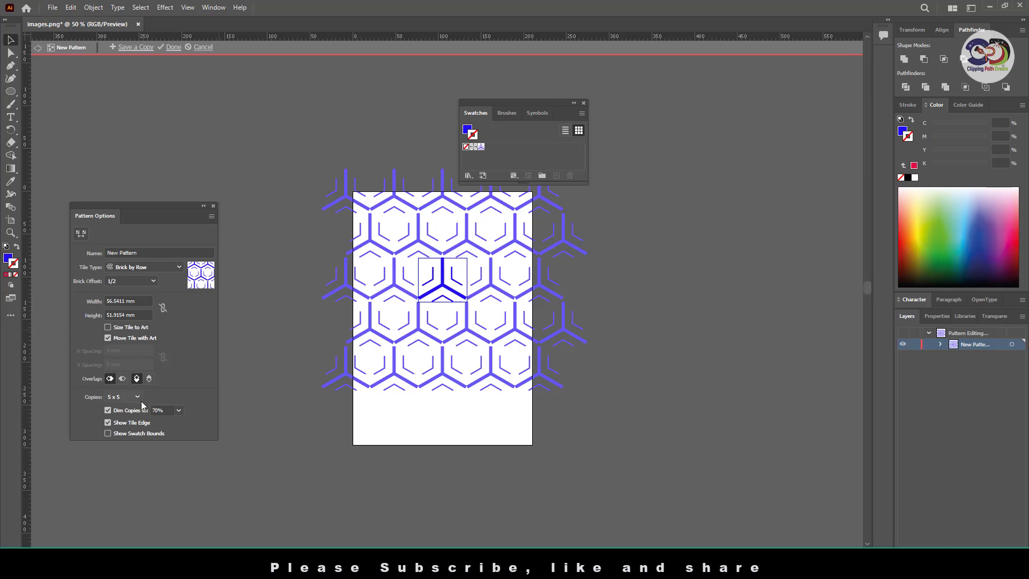
left_click(137, 396)
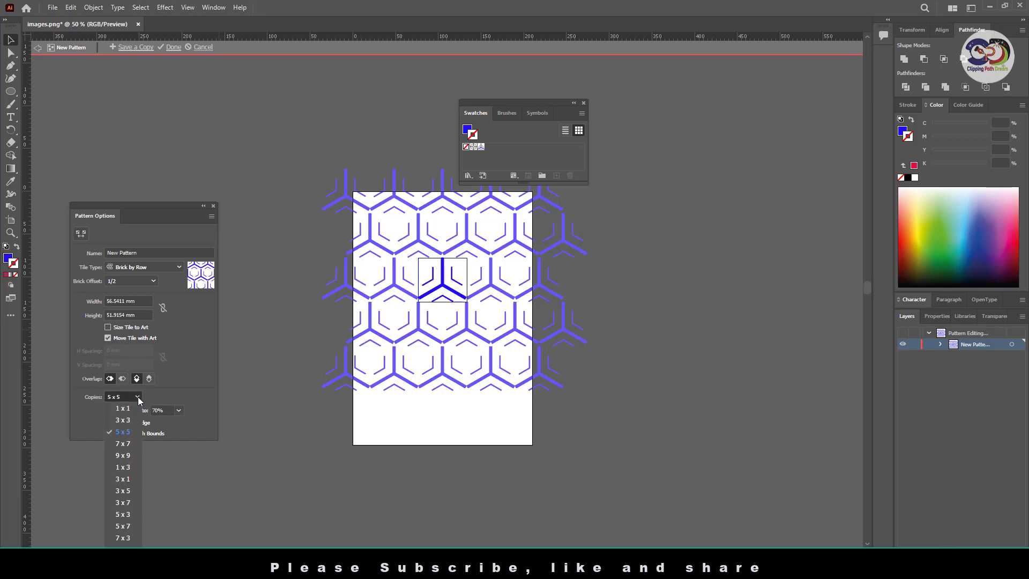
left_click(203, 389)
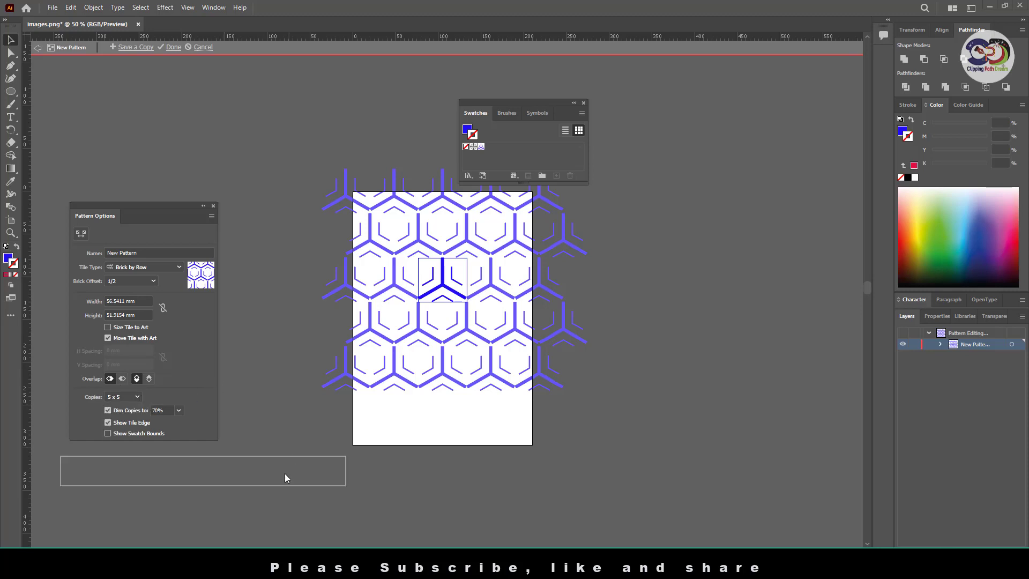
Try dimming the pattern copies to 50%, 60% and 70%, and settle on 80%.
left_click(178, 410)
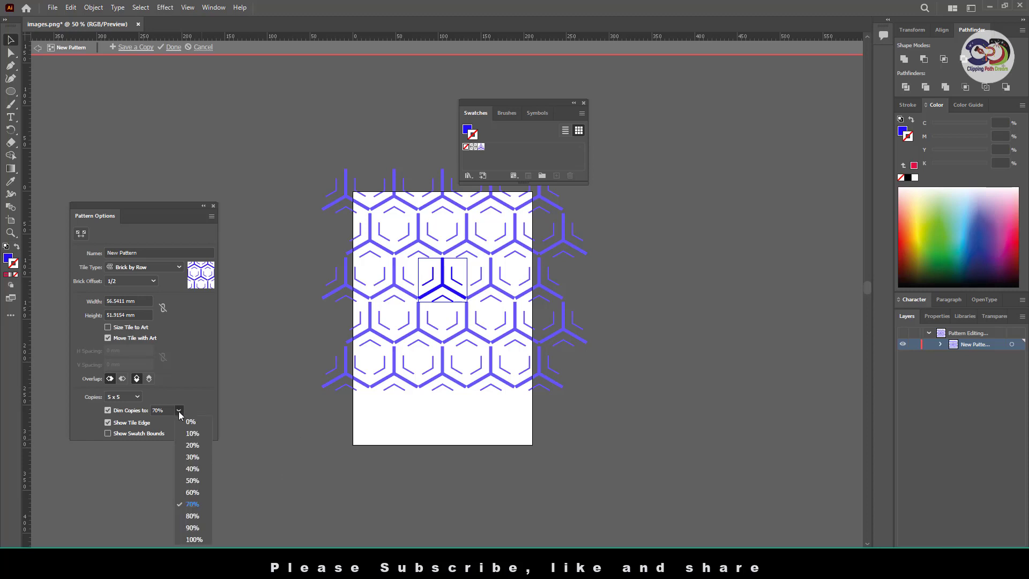
left_click(197, 480)
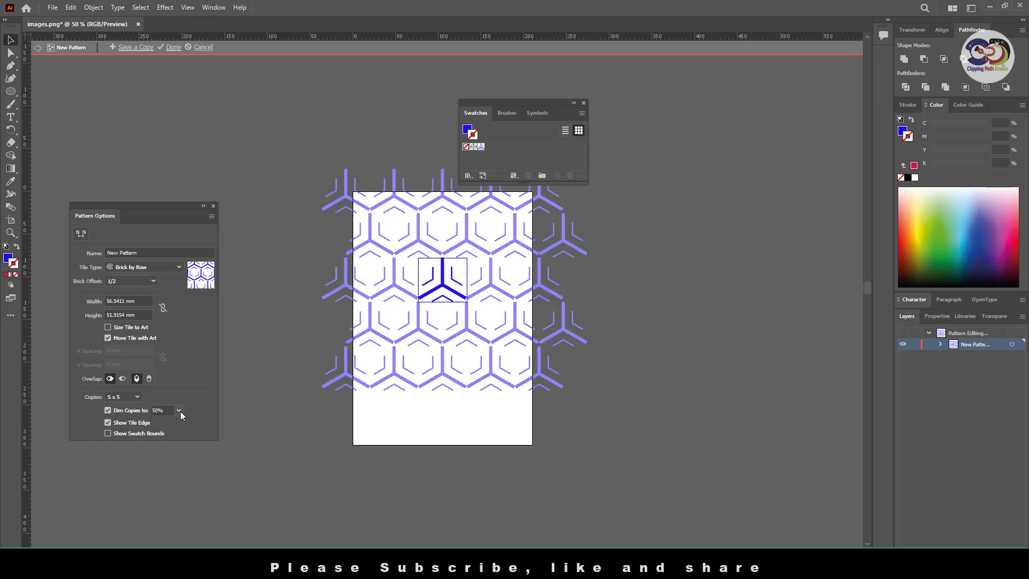
left_click(179, 410)
left_click(196, 480)
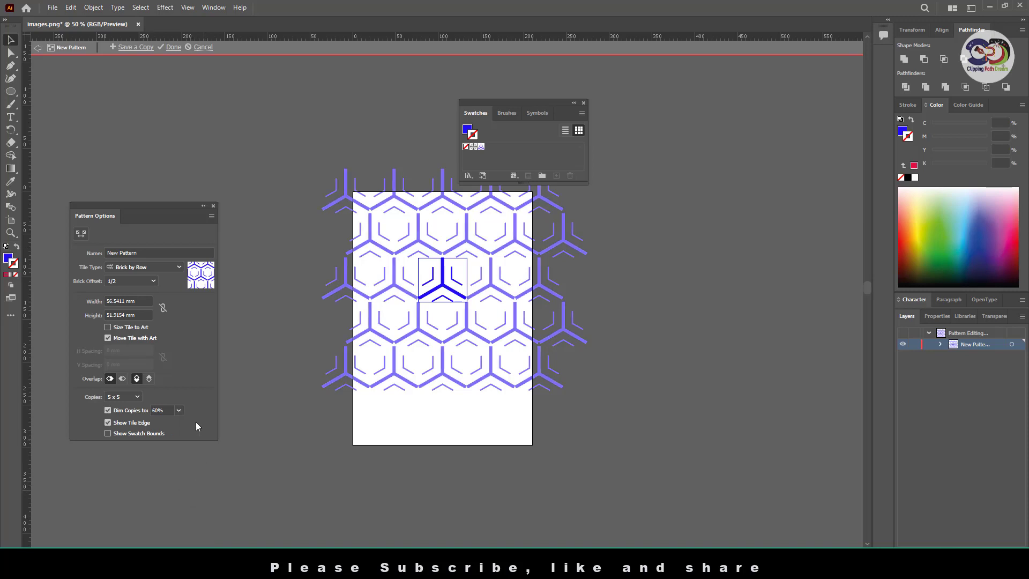
left_click(178, 410)
left_click_drag(203, 505, 369, 509)
left_click(178, 410)
left_click(195, 480)
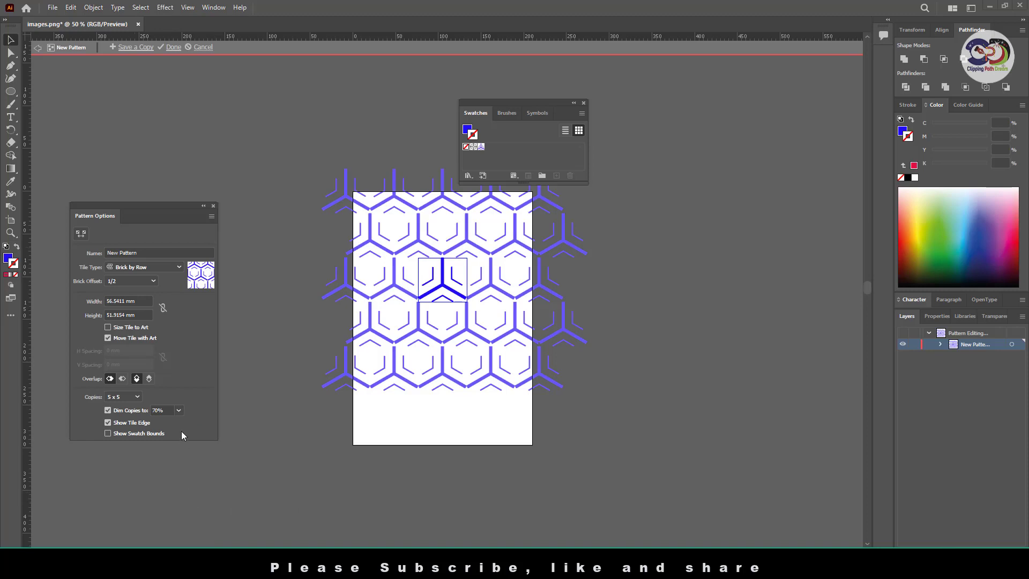
left_click(178, 410)
left_click(188, 515)
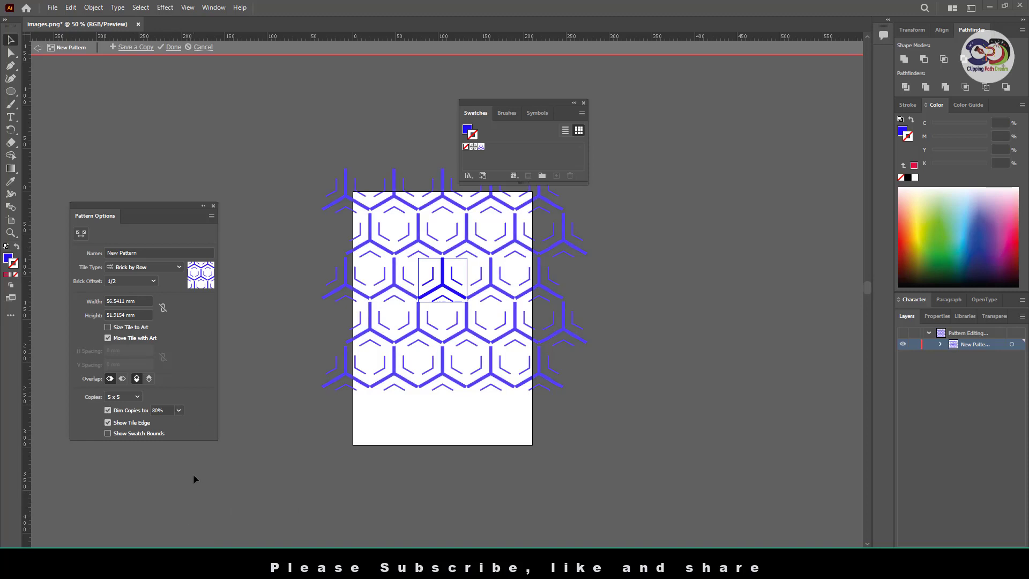
Try a pattern tile width and height of 30 mm each, and undo both changes.
left_click(131, 301)
double_click(130, 301)
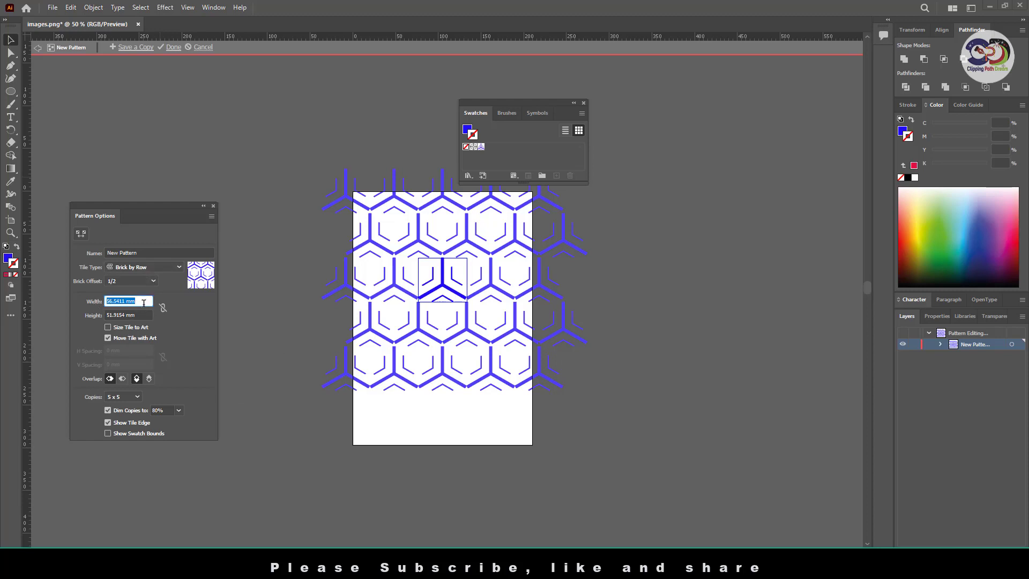
type("30")
key("Return")
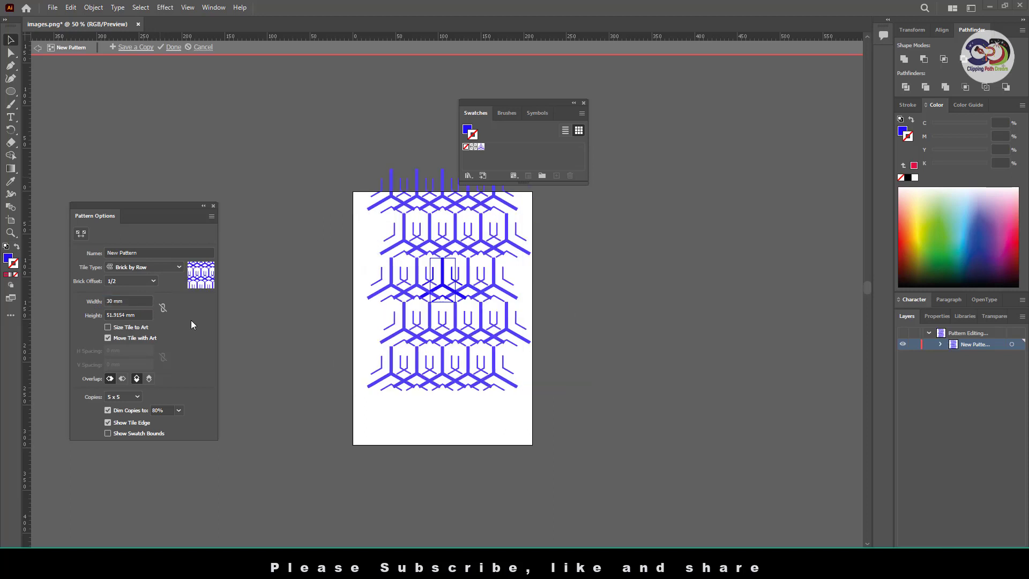
double_click(136, 314)
type("3")
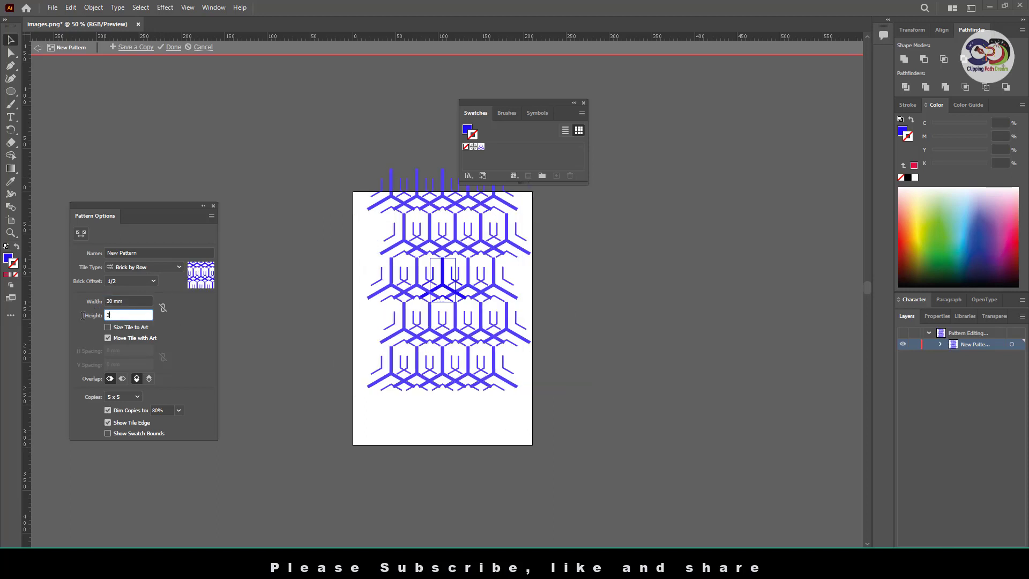
type("0")
key("Return")
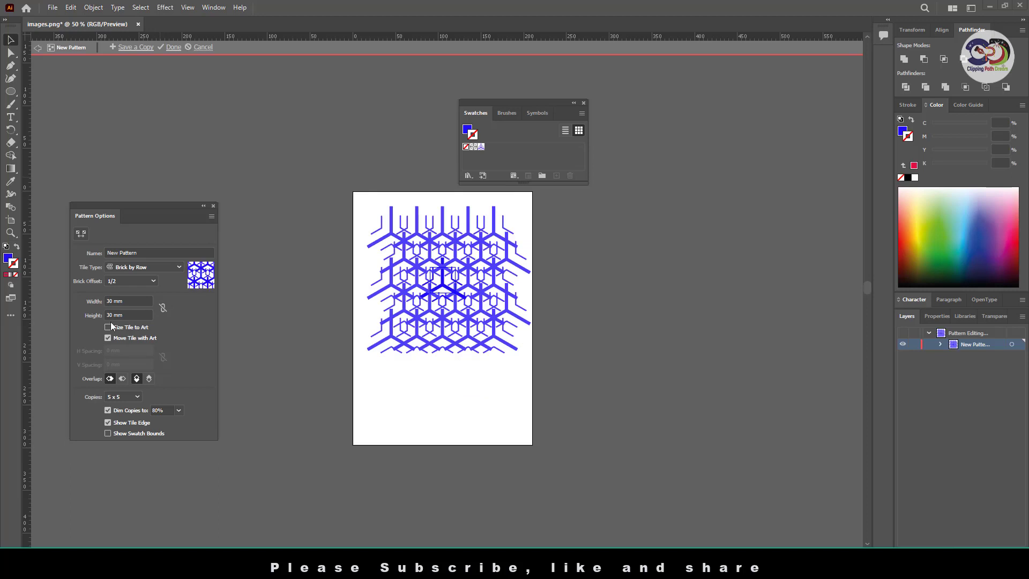
key("ctrl+z")
key("ctrl+z")
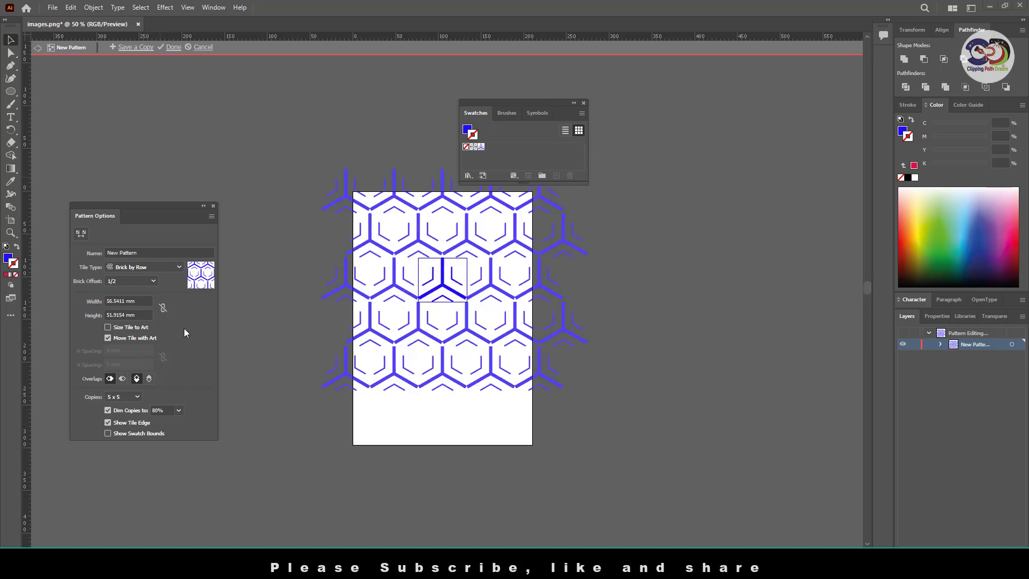
Link the pattern tile's width and height, and set its width to 30 mm.
left_click(163, 309)
left_click(163, 308)
left_click(139, 301)
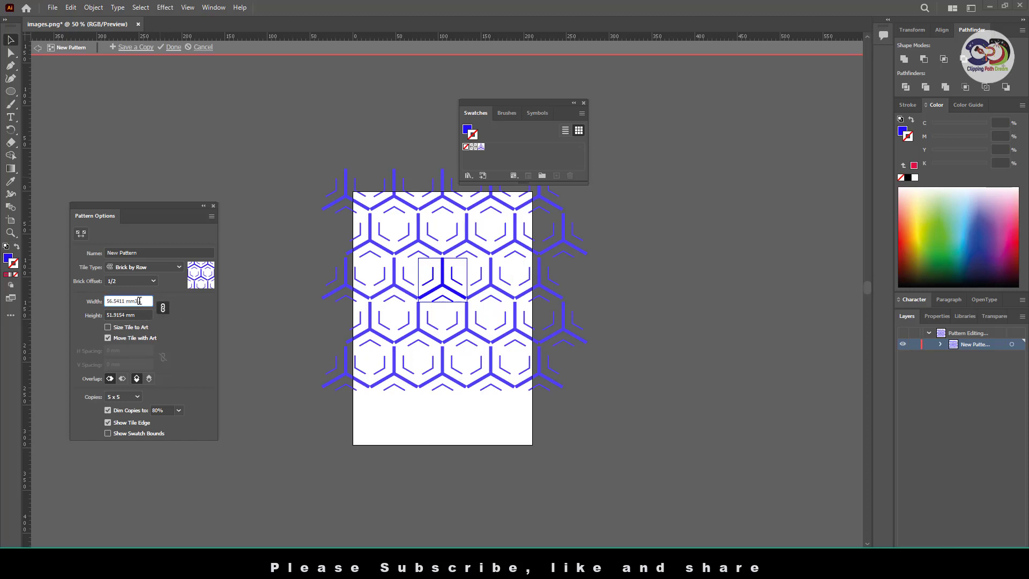
type("30")
left_click_drag(139, 301, 52, 302)
type("30")
key("Return")
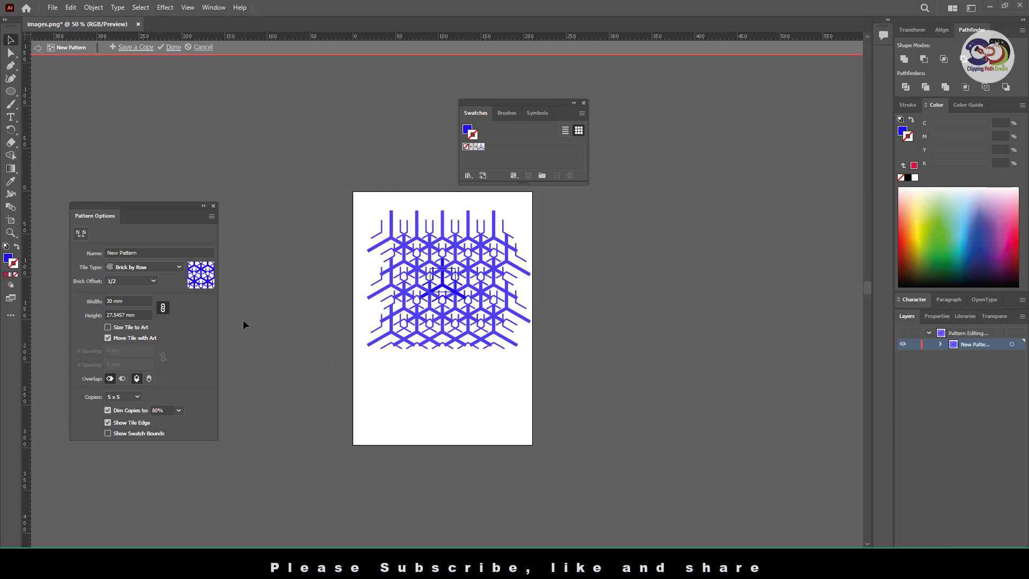
Set the brick offset to 3/4 and the linked tile width to 40 mm.
left_click(155, 282)
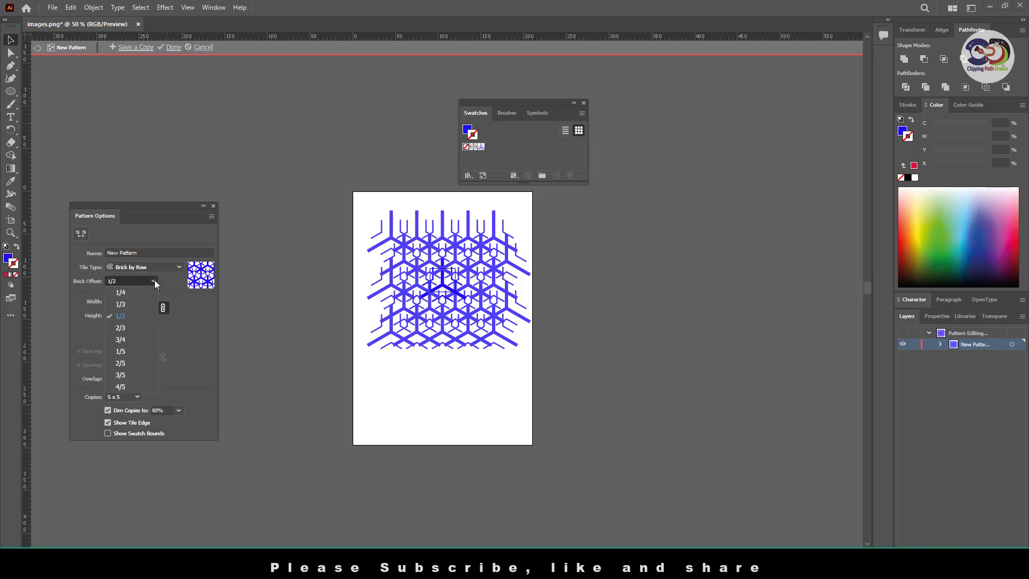
left_click(121, 340)
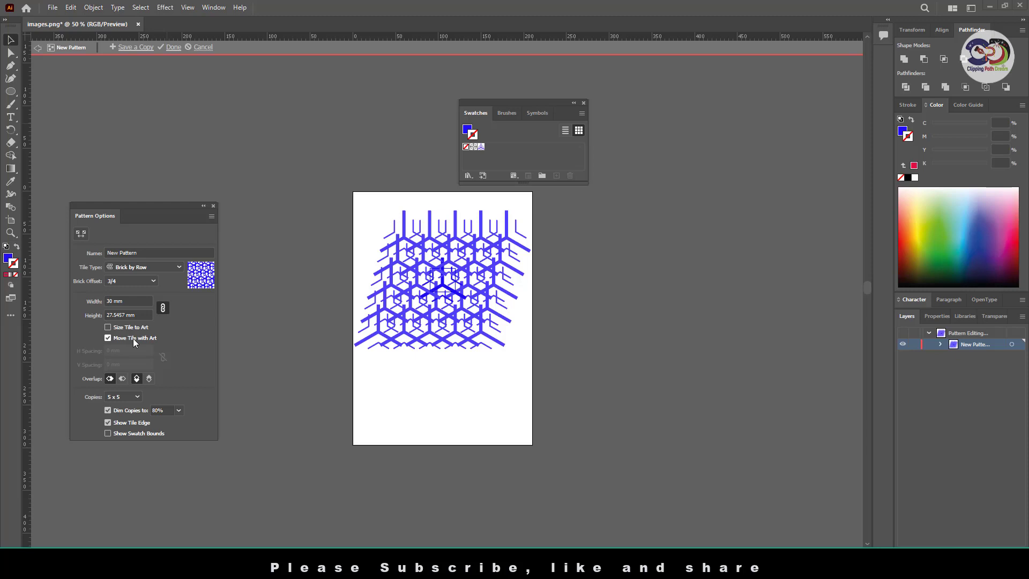
left_click(134, 300)
left_click_drag(134, 300, 84, 301)
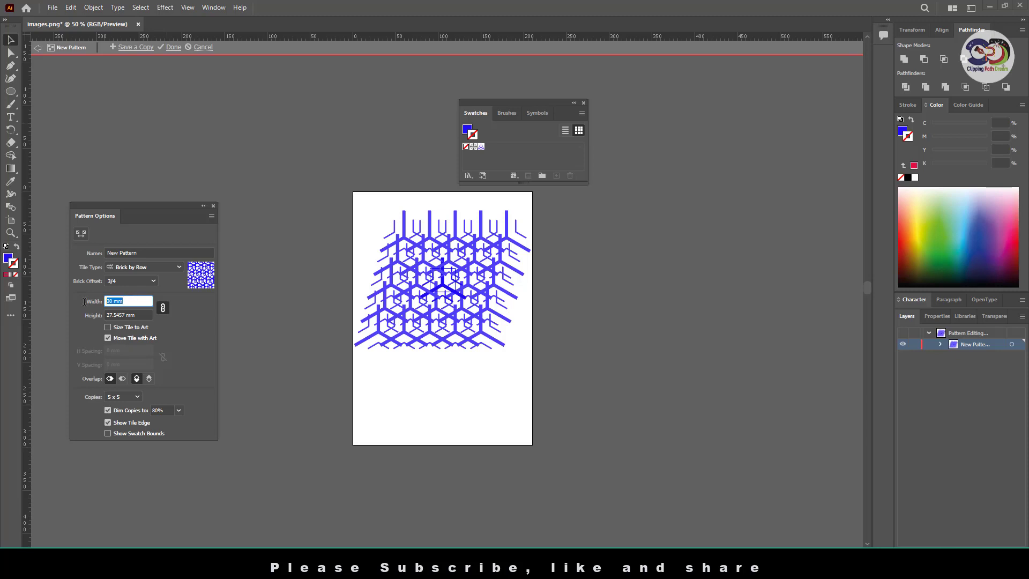
type("5")
type("0")
key("Return")
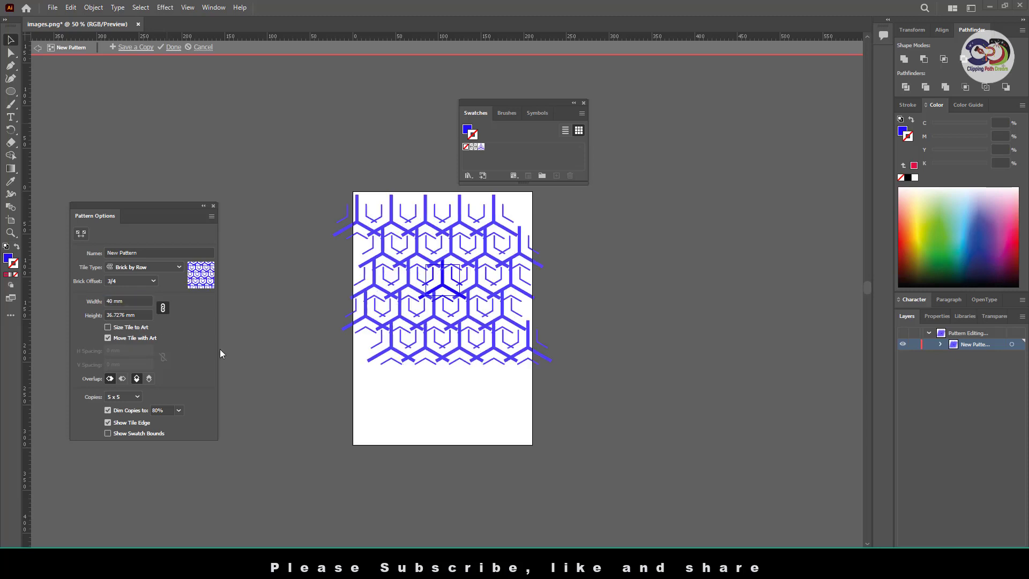
Try wider linked pattern tiles with widths of 50 mm and 51 mm.
left_click_drag(140, 300, 83, 301)
type("50")
key("Return")
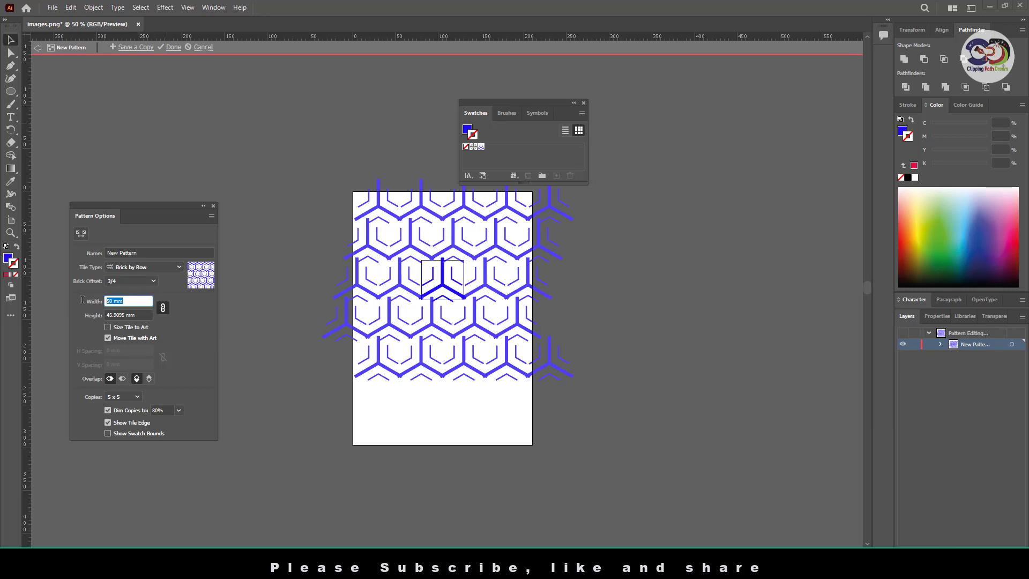
type("51")
key("Return")
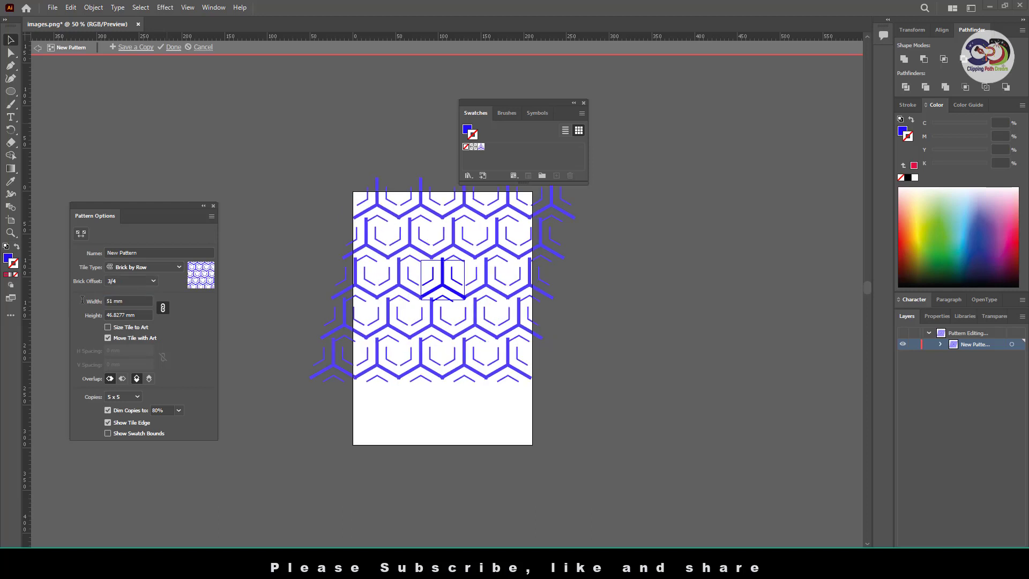
Try a tile width of 55 mm, and undo all the linked tile size changes and the brick offset change.
left_click(135, 300)
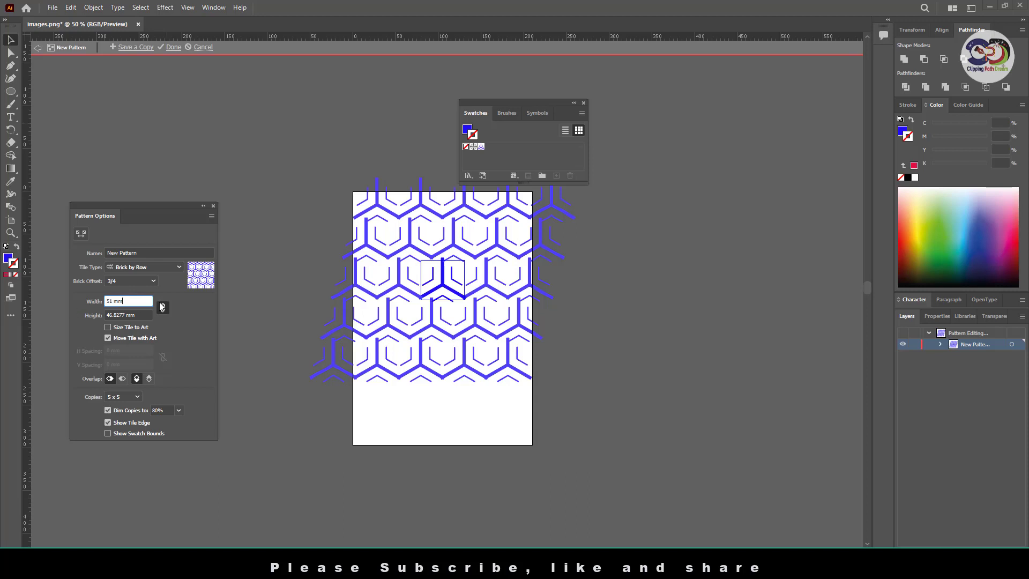
left_click_drag(113, 301, 89, 307)
type("55")
key("Return")
key("ctrl+z")
key("ctrl+z")
key("ctrl+z")
key("ctrl+z")
key("ctrl+z")
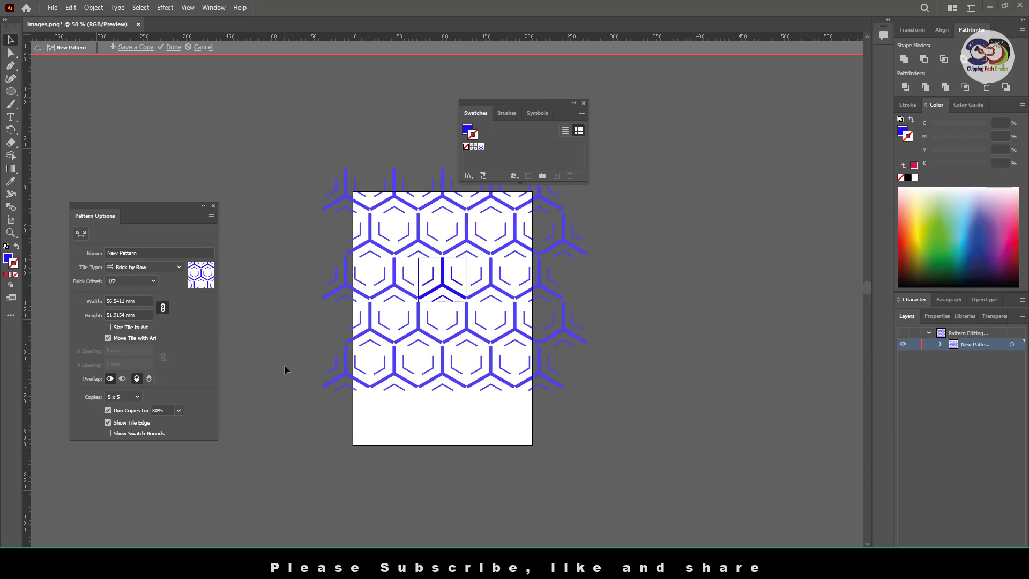
Try showing the pattern preview with 3 x 3, 1 x 1 and 9 x 9 copies.
left_click(138, 397)
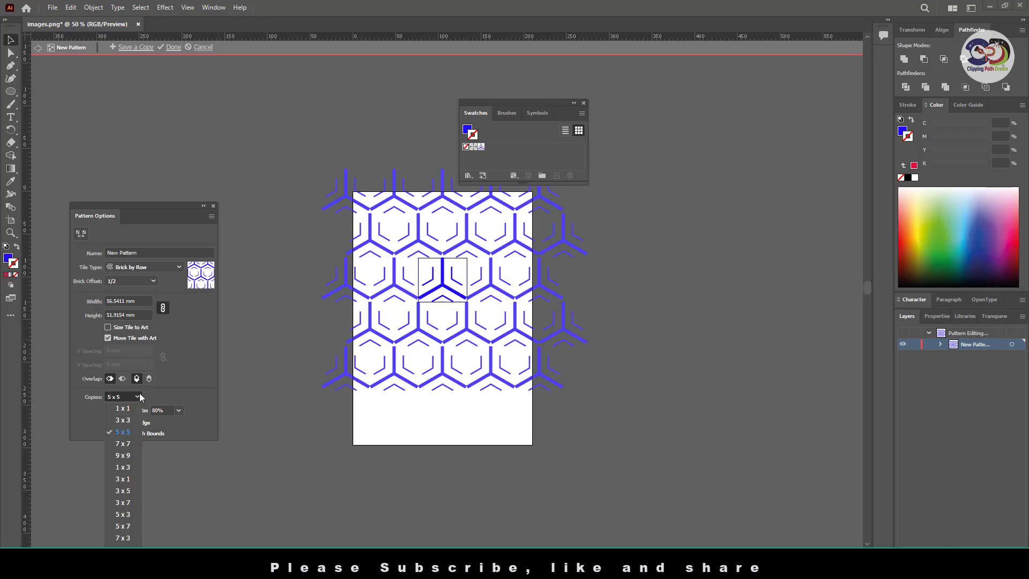
left_click(122, 420)
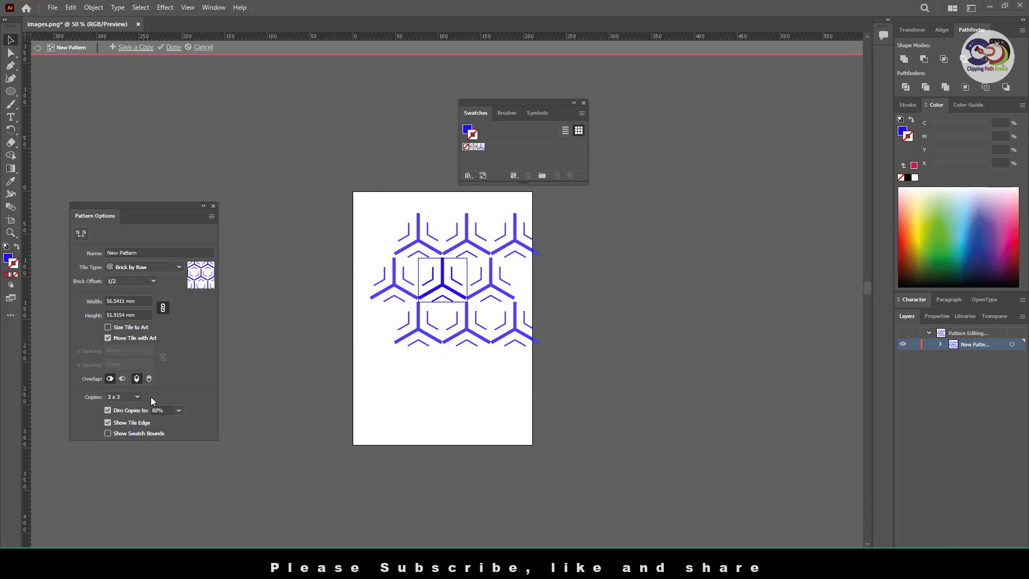
left_click(138, 396)
left_click(127, 408)
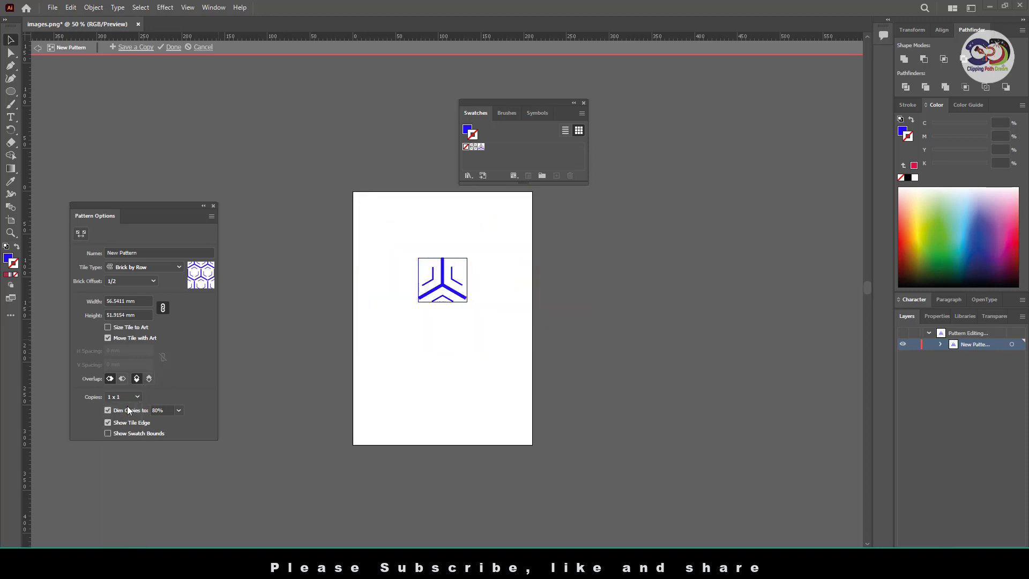
left_click(138, 397)
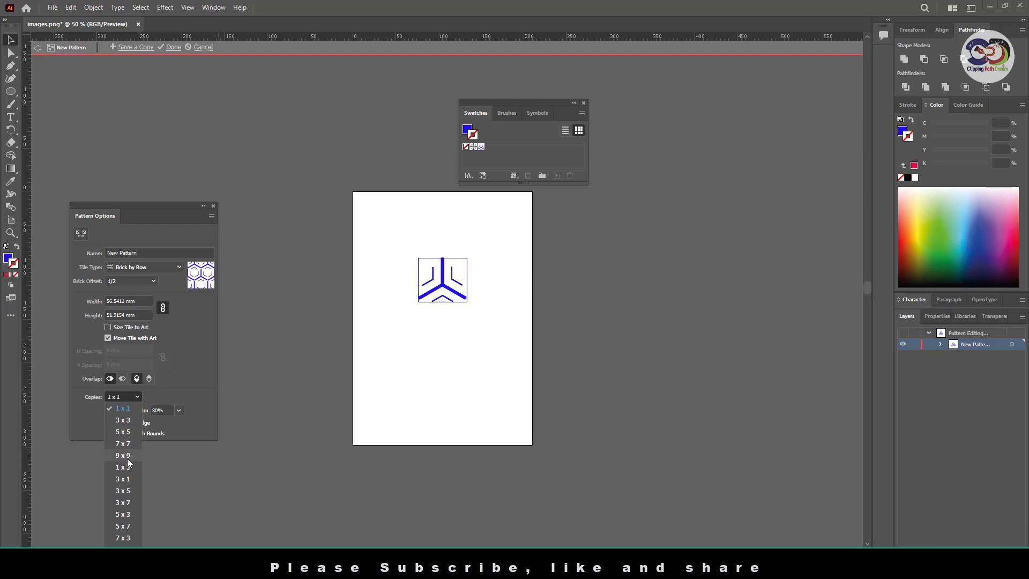
left_click(122, 455)
Try 3 x 5 and 5 x 5 pattern copies, and settle on 9 x 9 copies.
left_click(138, 397)
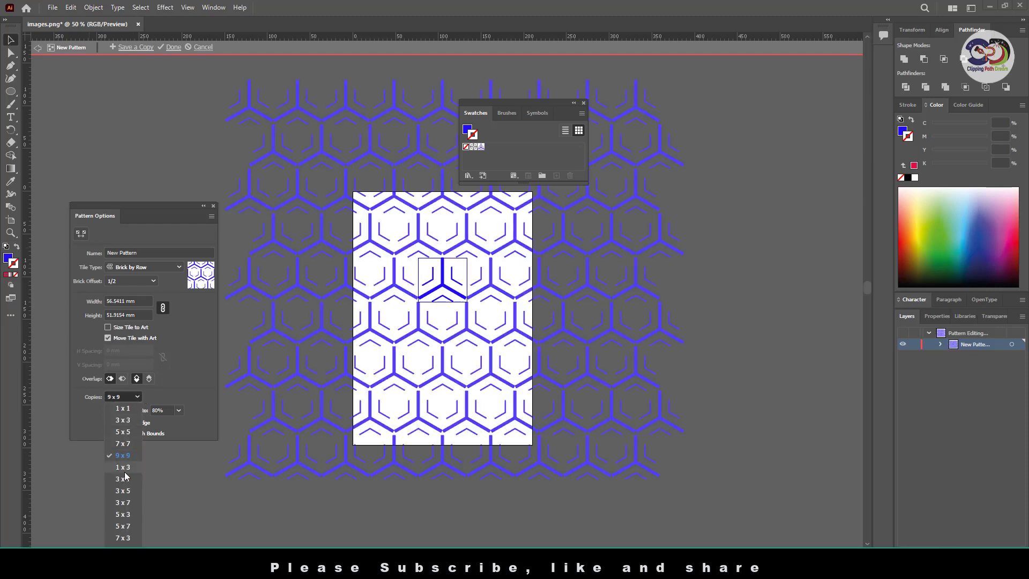
left_click(123, 491)
left_click(137, 396)
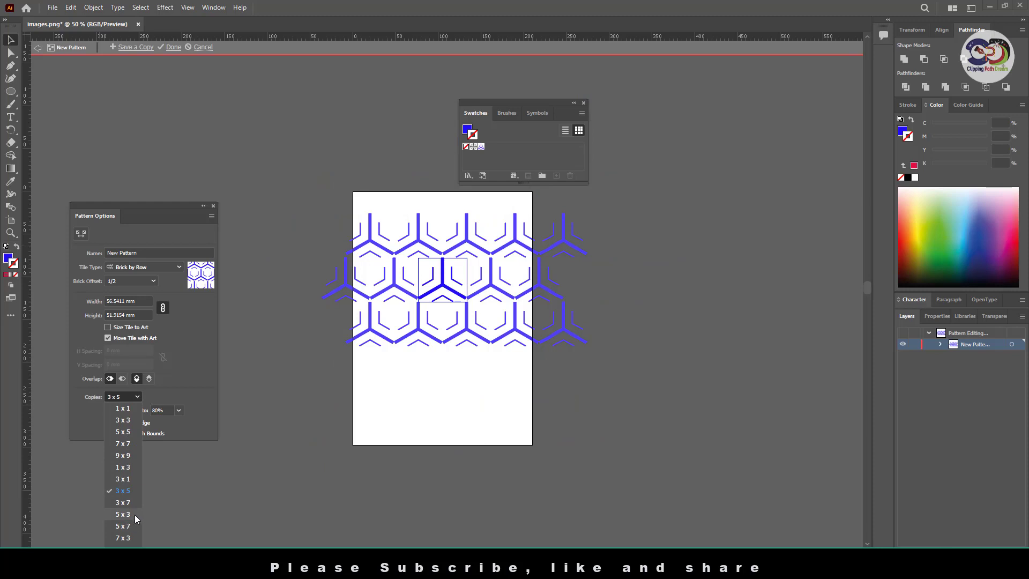
left_click(131, 431)
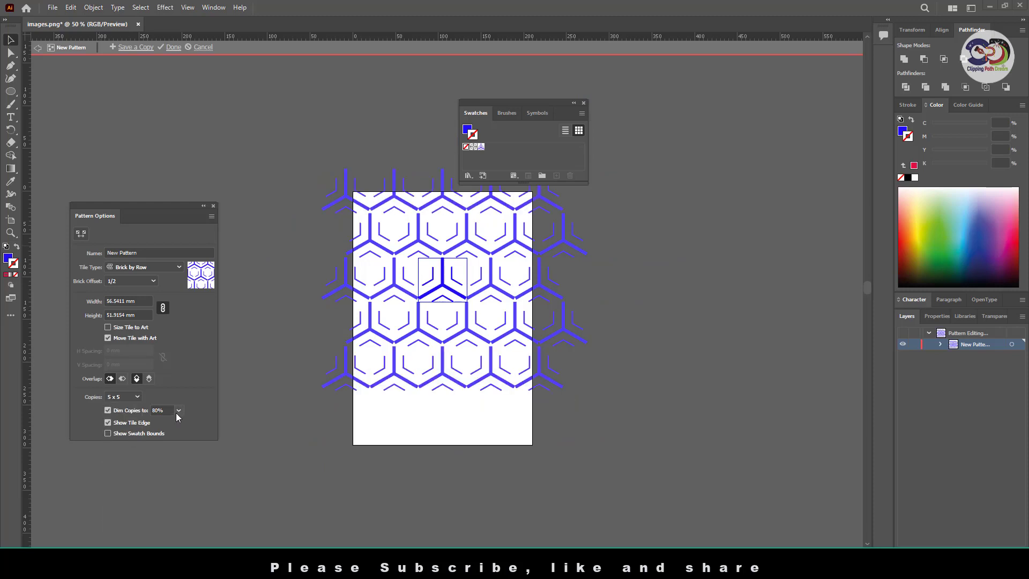
left_click(139, 396)
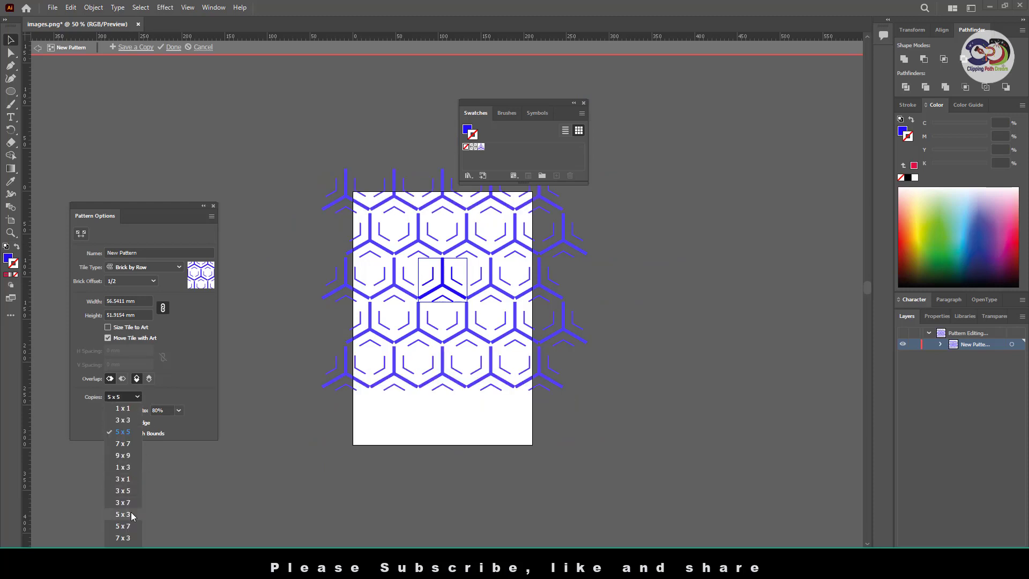
left_click(127, 455)
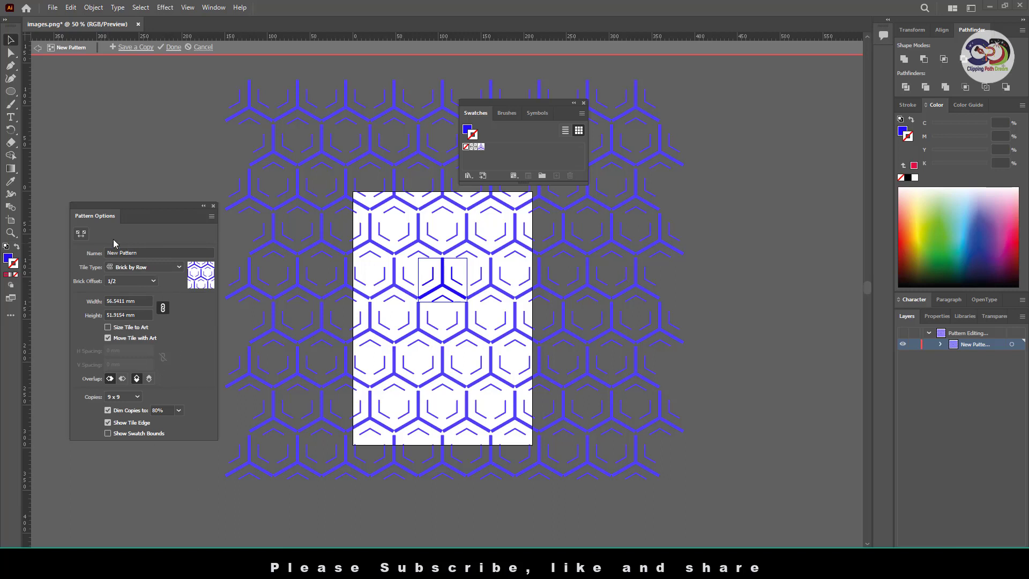
Compare the Grid, Brick by Row and Brick by Column tile types, and set the pattern's tile type to Hex by Column.
left_click(147, 267)
left_click(135, 278)
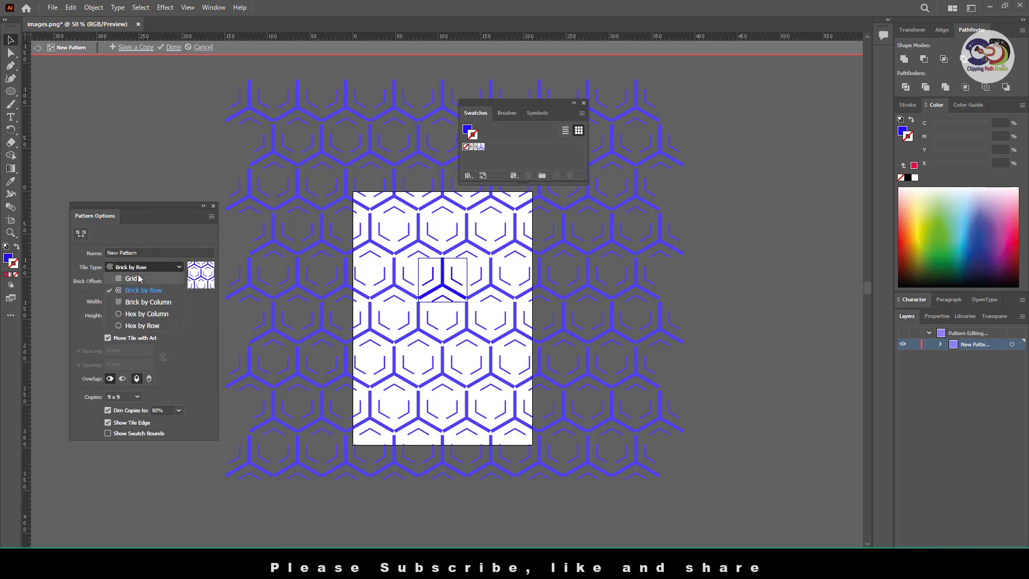
left_click(139, 267)
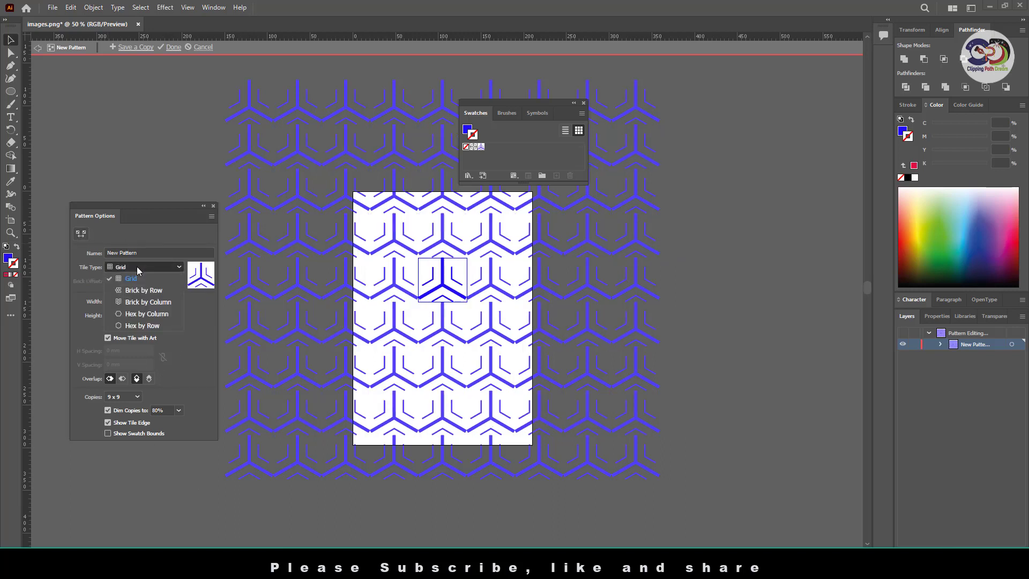
left_click(142, 290)
left_click(143, 267)
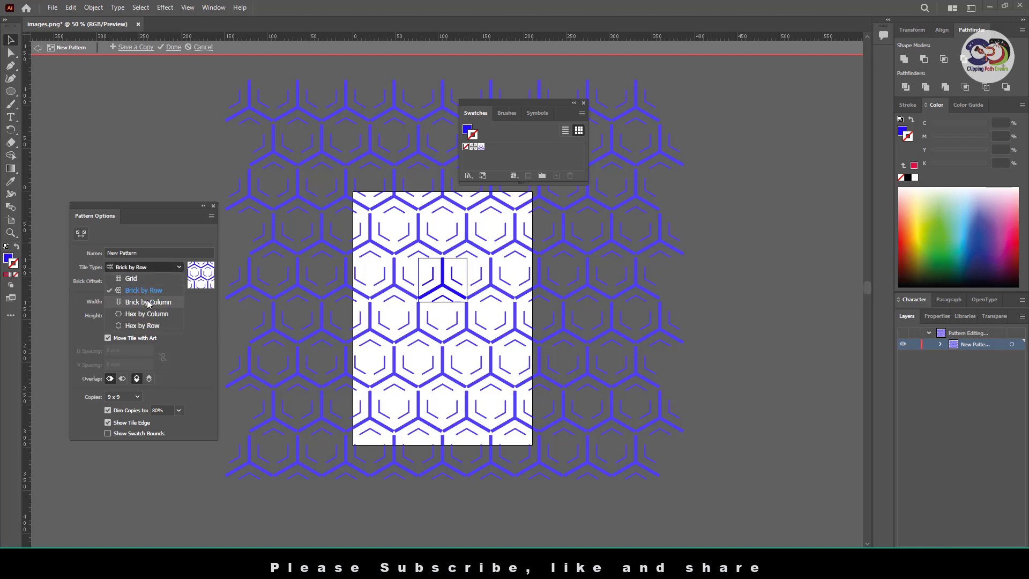
left_click(149, 301)
left_click(147, 266)
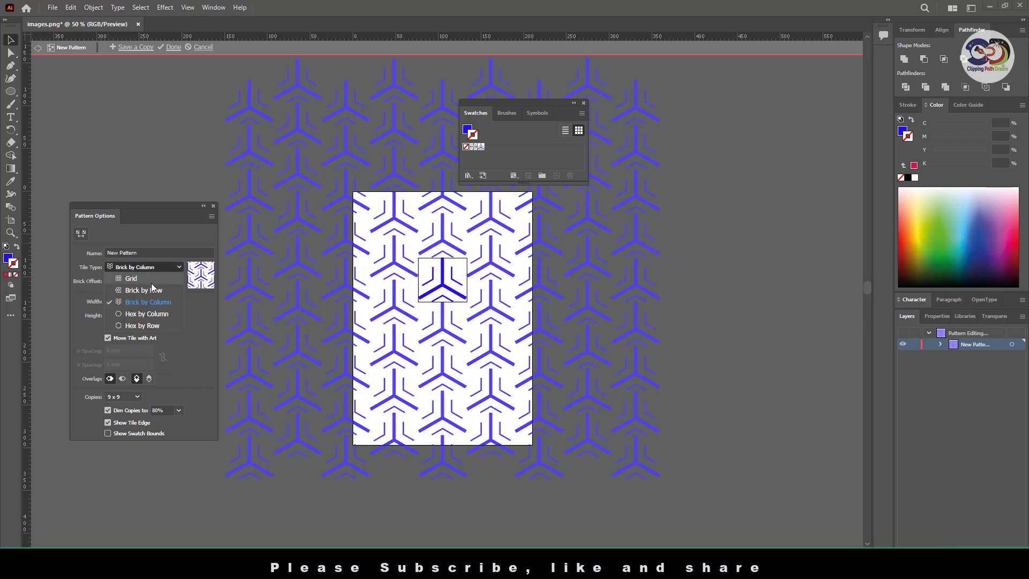
left_click(142, 311)
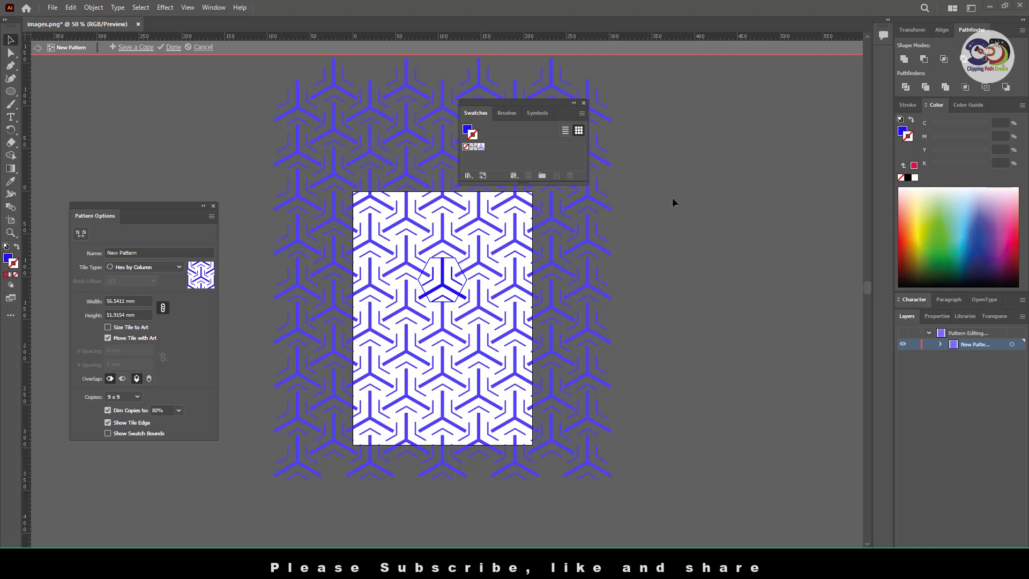
Choose the logo pattern swatch as the fill, and put away the swatches and the pattern options.
left_click(482, 148)
left_click_drag(466, 147, 471, 134)
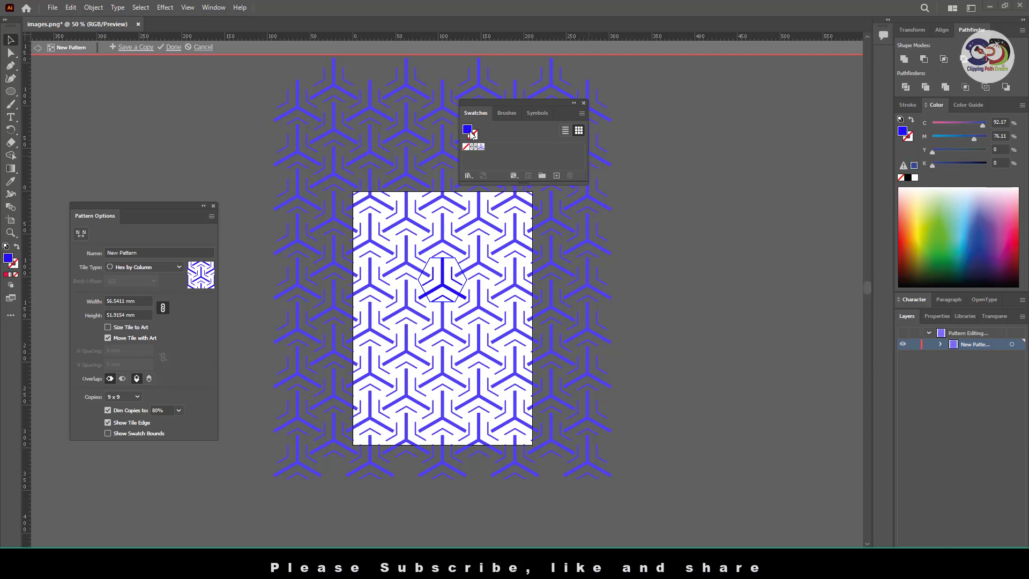
left_click(482, 147)
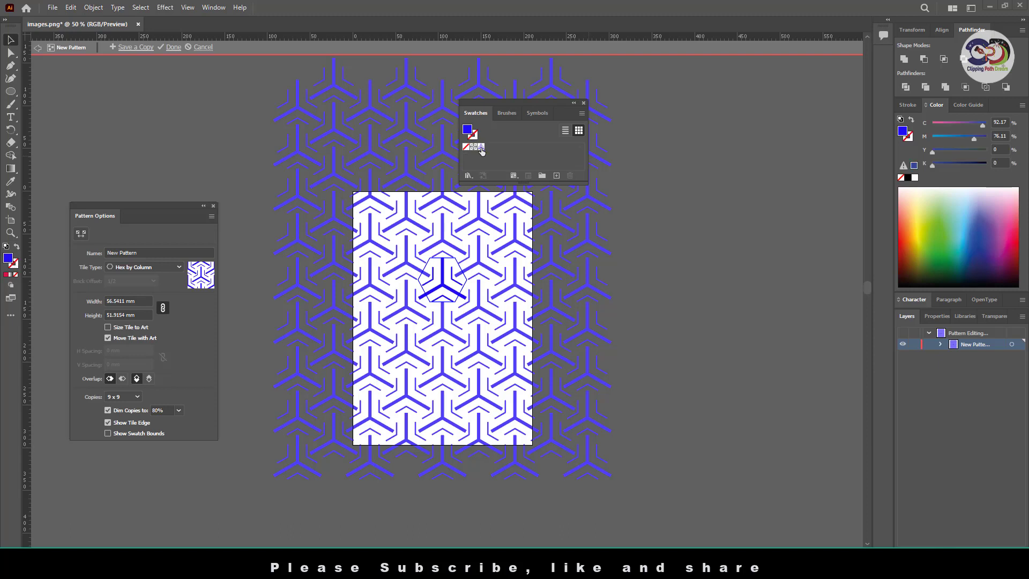
left_click(584, 103)
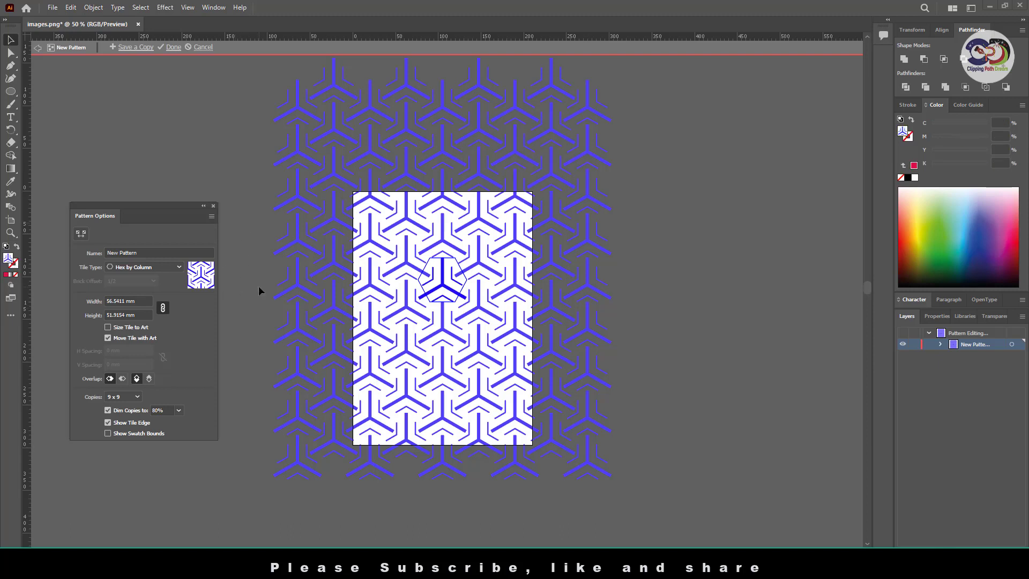
left_click(204, 206)
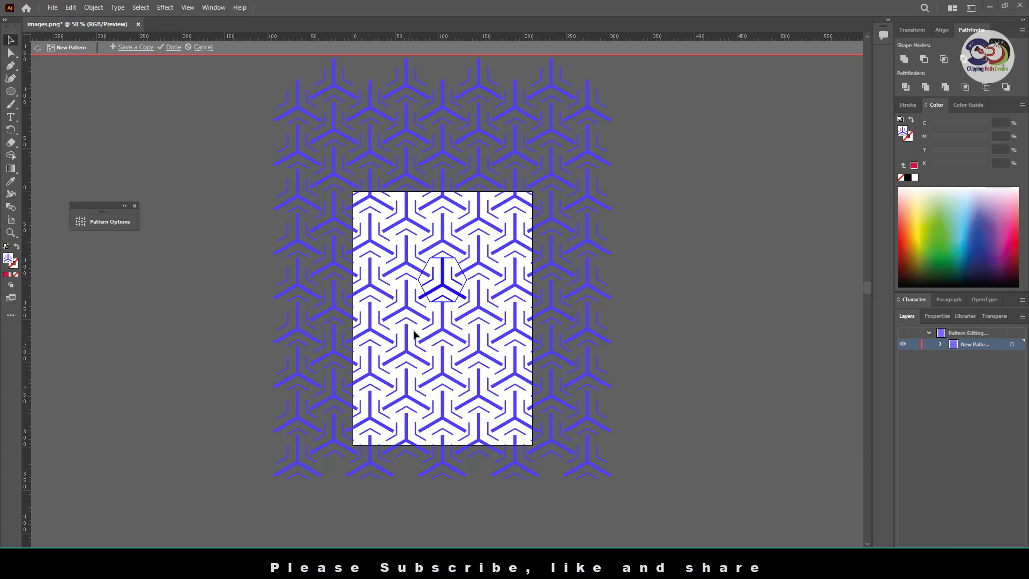
Finish editing the Hex by Column pattern and return to the logo artwork.
key("ctrl+minus")
key("ctrl+minus")
key("ctrl+minus")
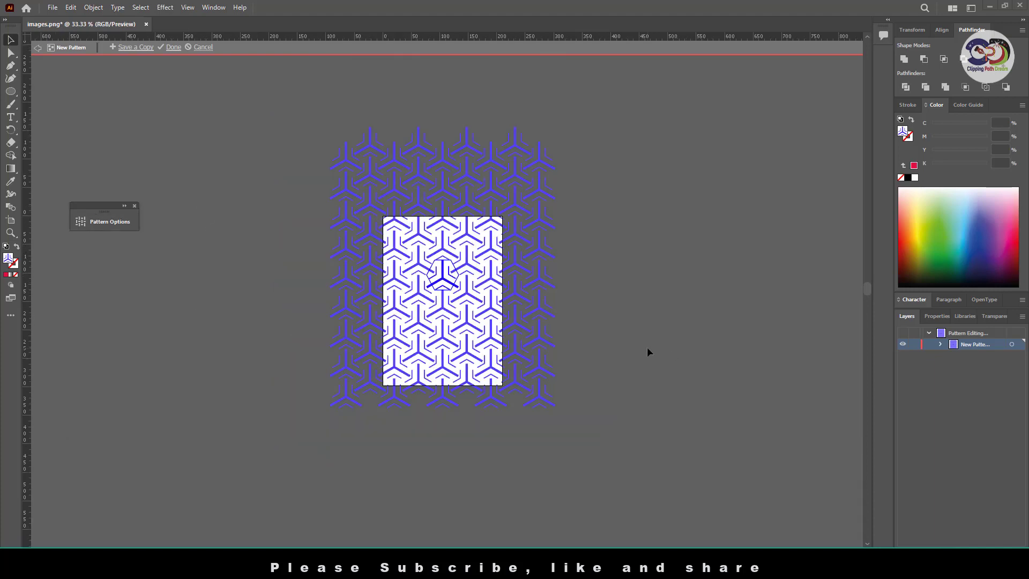
key("ctrl+a")
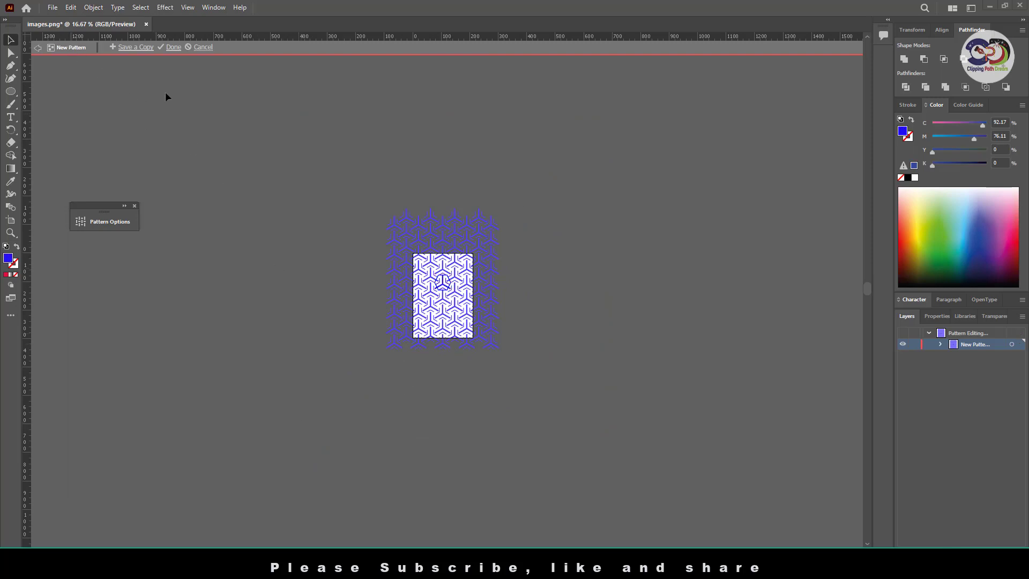
left_click(170, 47)
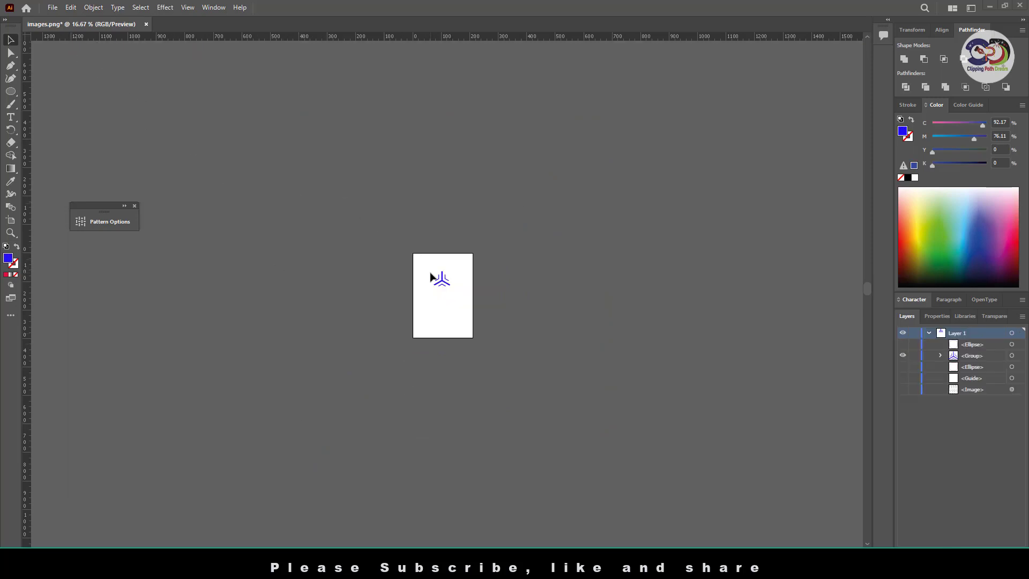
Try a pattern-filled rectangle covering the artboard, scale it down toward the artboard's lower-left corner, and delete it.
left_click_drag(312, 80, 553, 417)
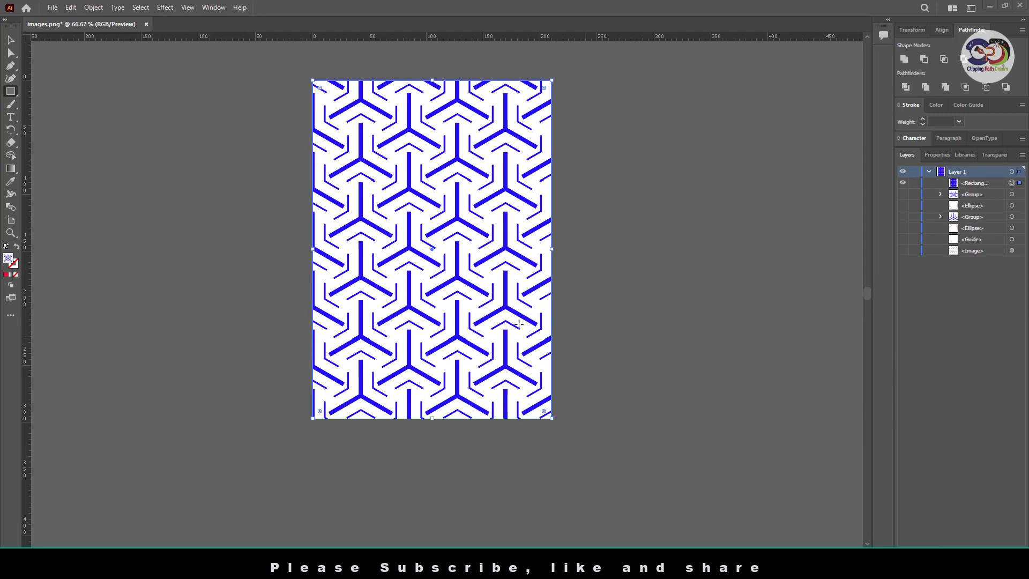
left_click_drag(552, 80, 423, 283)
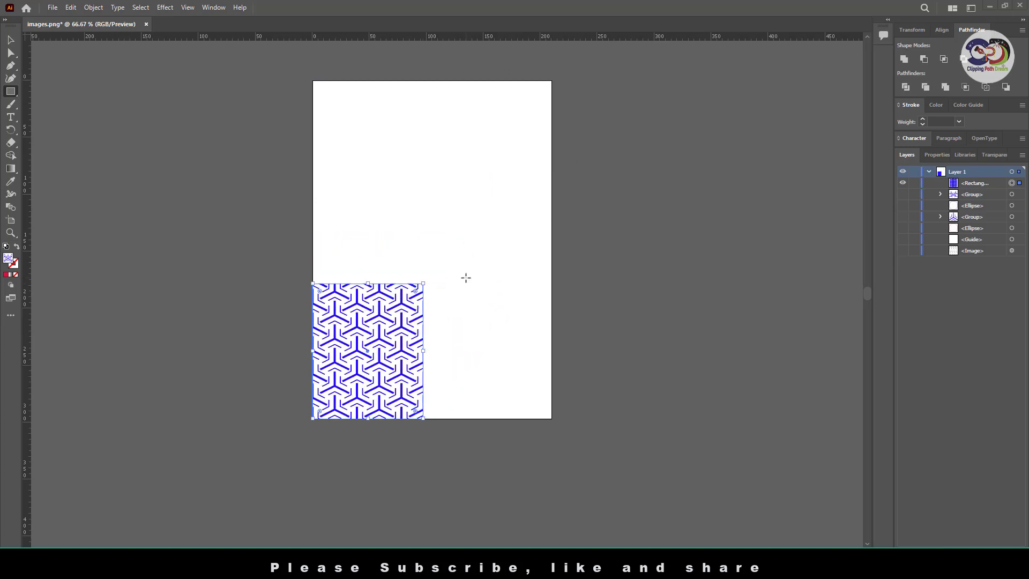
key("Delete")
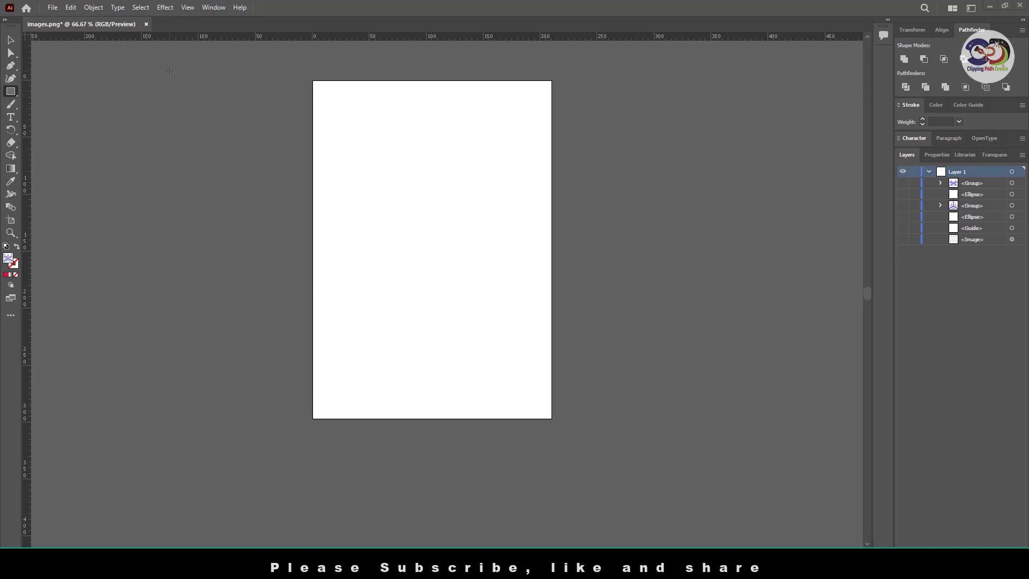
Draw a pattern-filled rectangle about 680 mm wide and 700 mm tall that extends past every side of the artboard.
key("ctrl+minus")
key("ctrl+minus")
key("ctrl+minus")
mouse_move(300, 148)
left_mouse_down()
mouse_move(420, 379)
mouse_move(592, 451)
left_mouse_up()
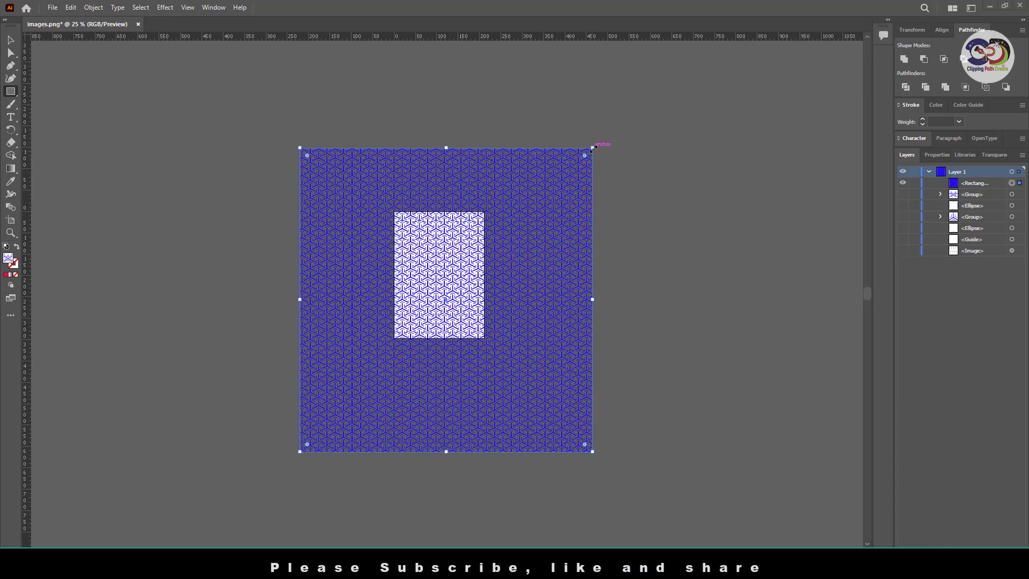
Scale the patterned rectangle down around its center to about 267 mm wide, and move its lower edge onto the artboard's lower edge.
left_click_drag(592, 148, 512, 239)
key("v")
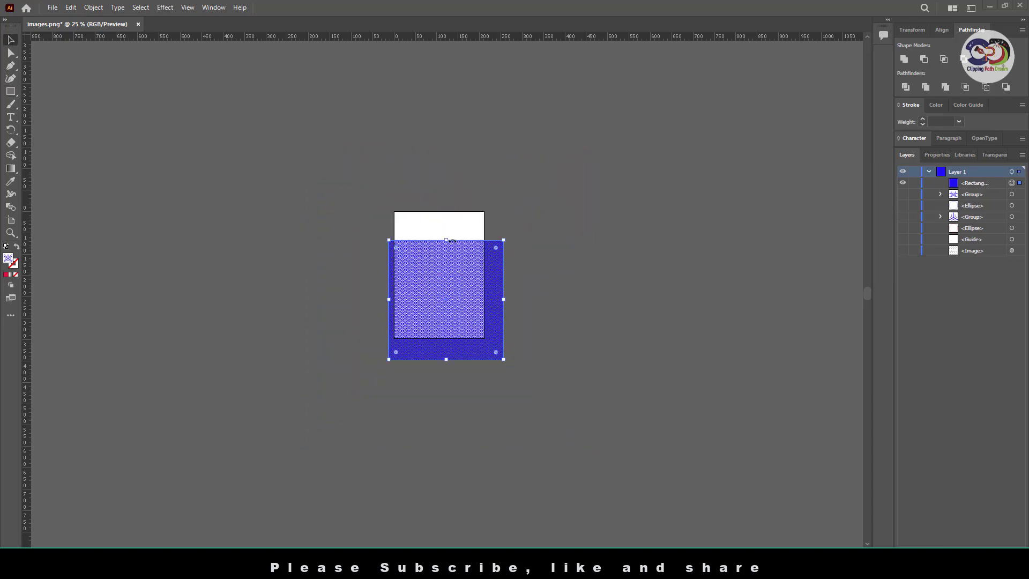
left_click_drag(457, 273, 452, 252)
left_click(574, 282)
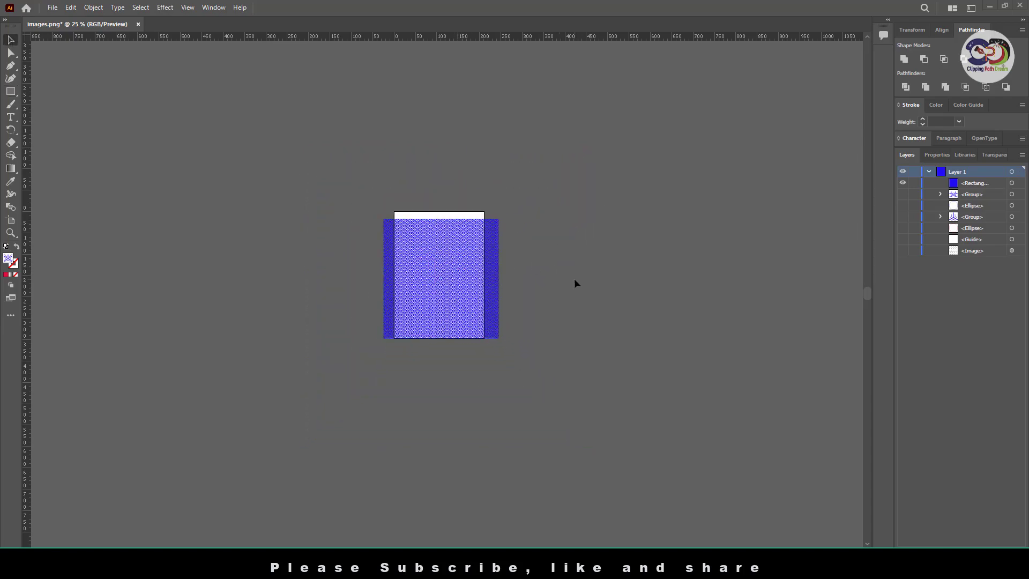
key("ctrl+1")
left_click(574, 310)
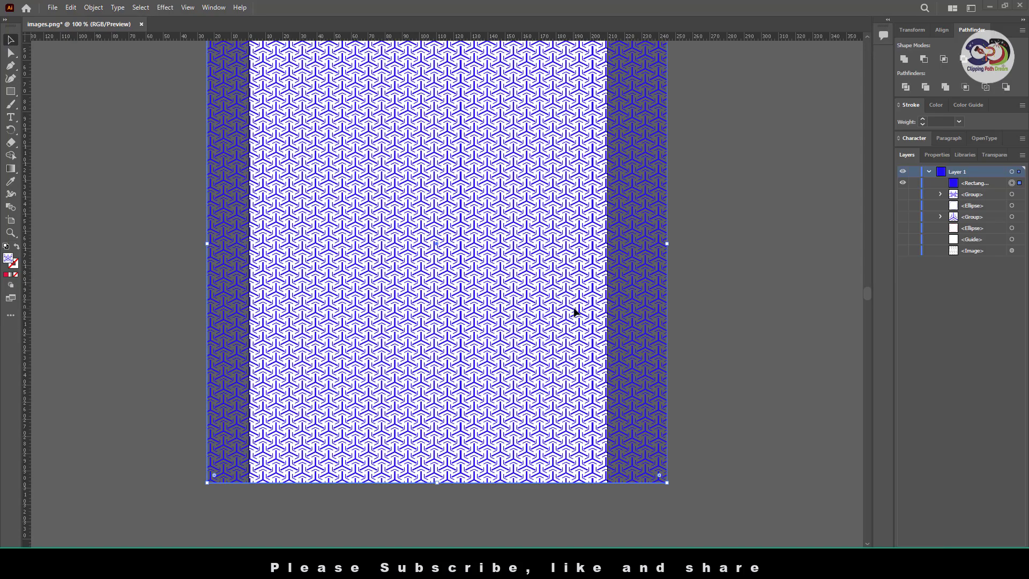